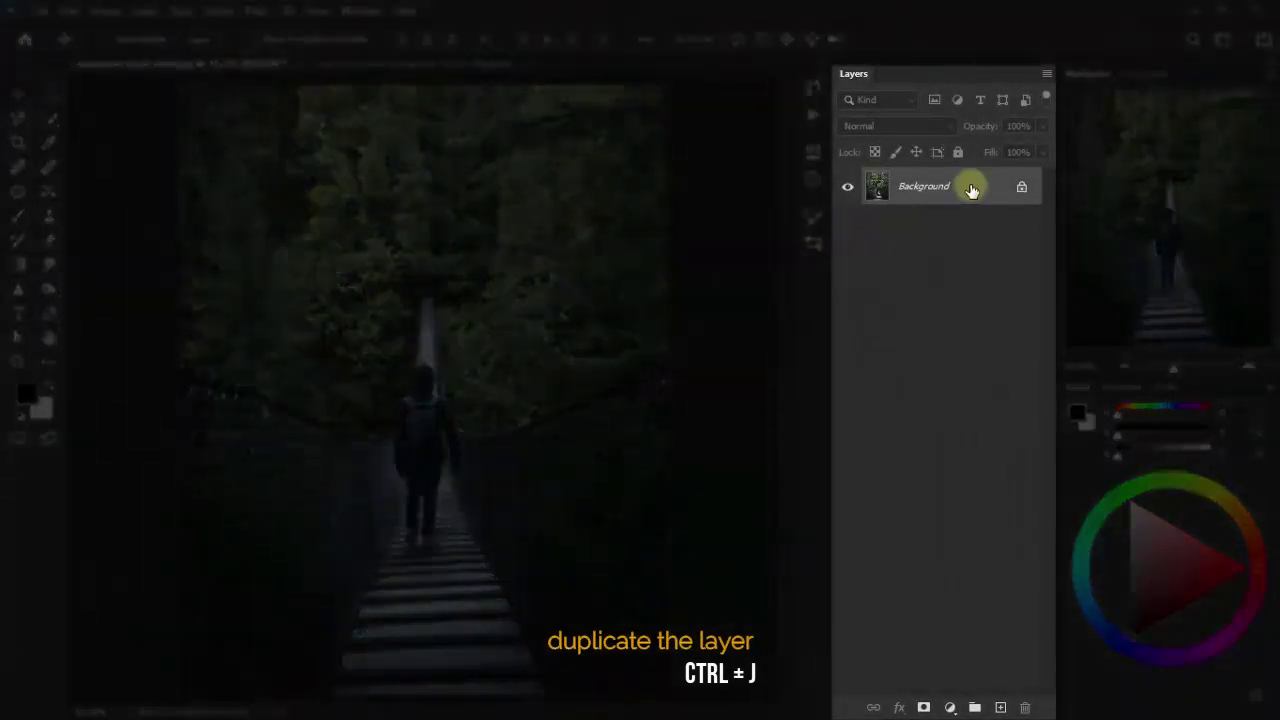
Duplicate the bridge photo into a hidden 'back view' layer and reselect the Background layer.
{"action": "key", "text": "ctrl+j"}
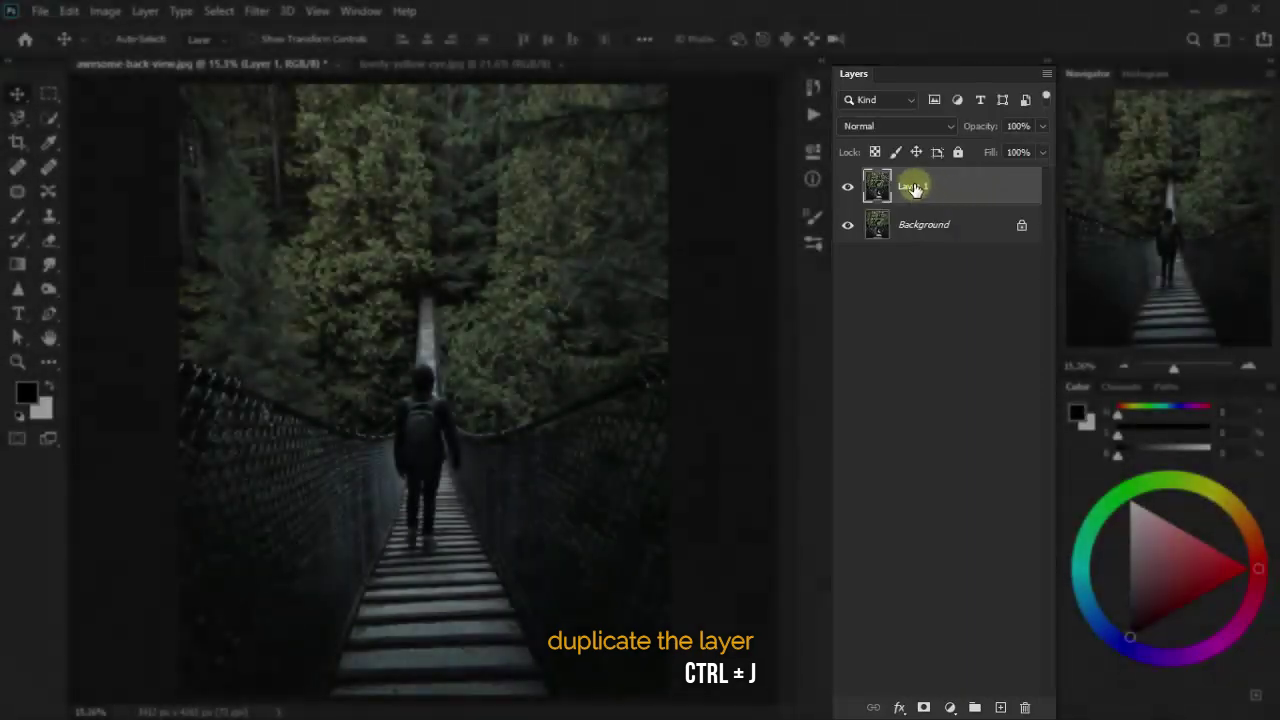
{"action": "double_click", "coordinate": [910, 186]}
{"action": "type", "text": "back view"}
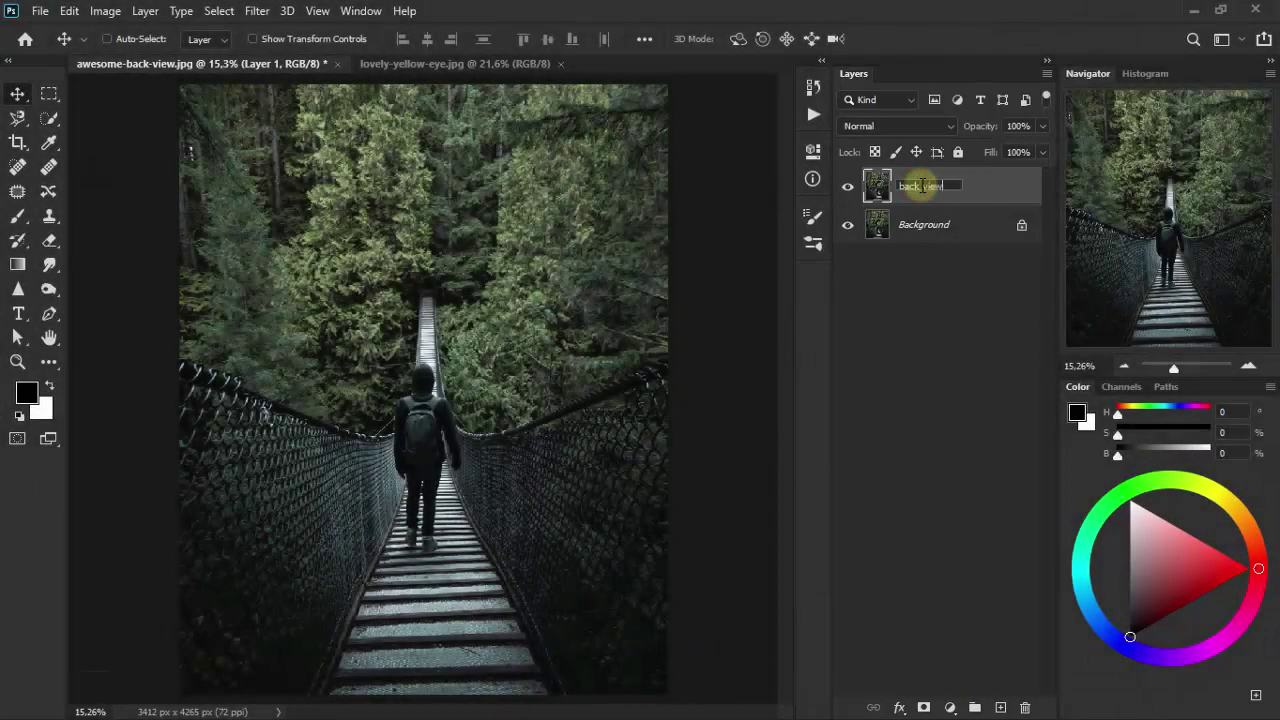
{"action": "key", "text": "Return"}
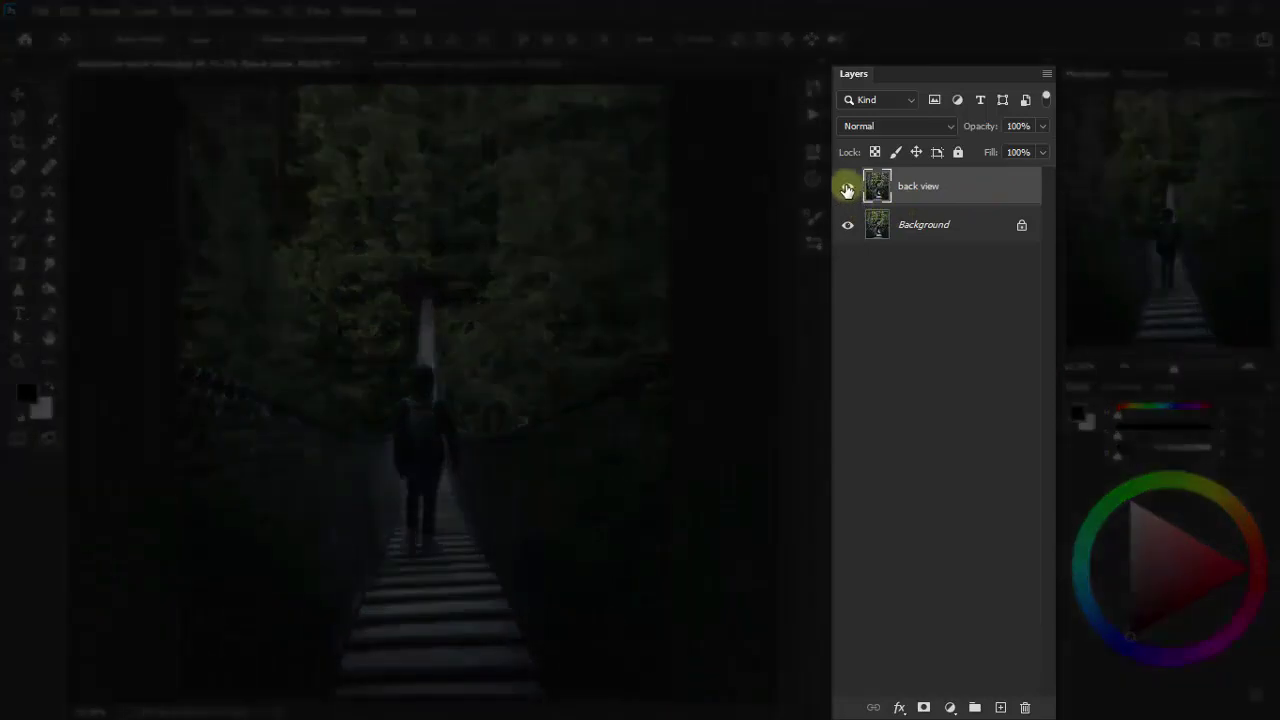
{"action": "left_click", "coordinate": [962, 230]}
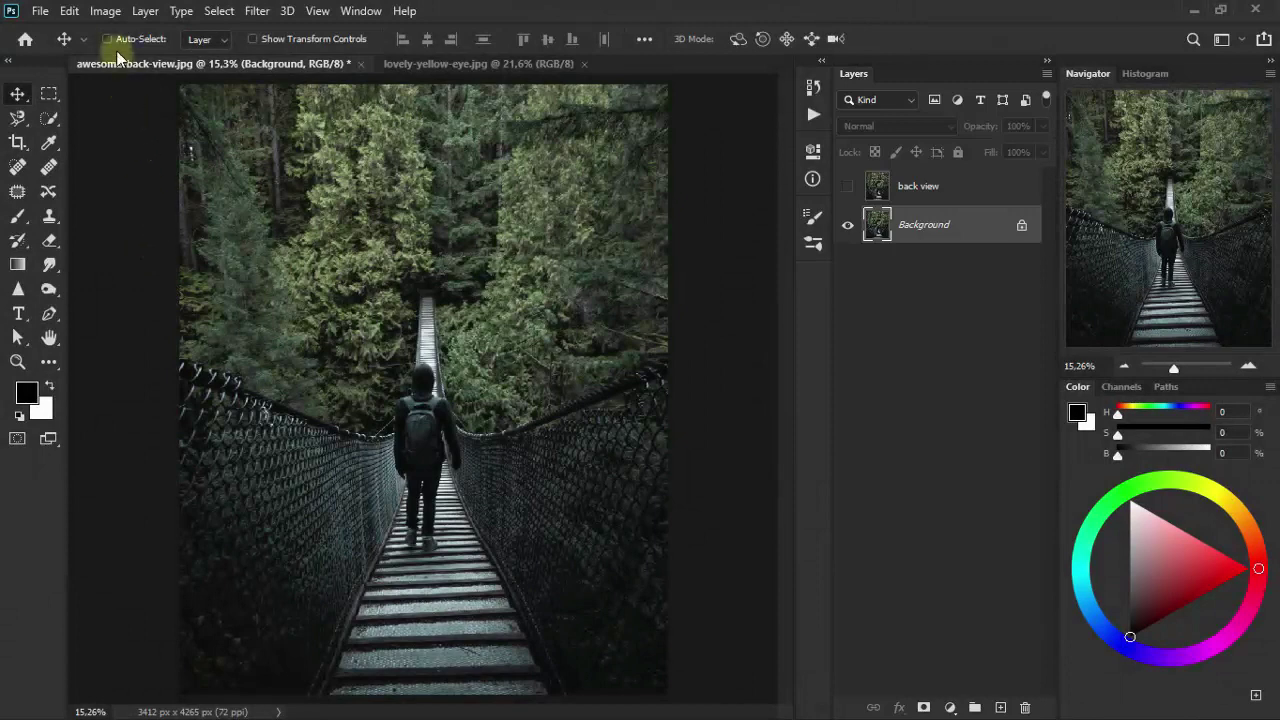
Apply the Hue/Saturation Strong Saturation preset (+50) to the Background layer.
{"action": "left_click", "coordinate": [107, 11]}
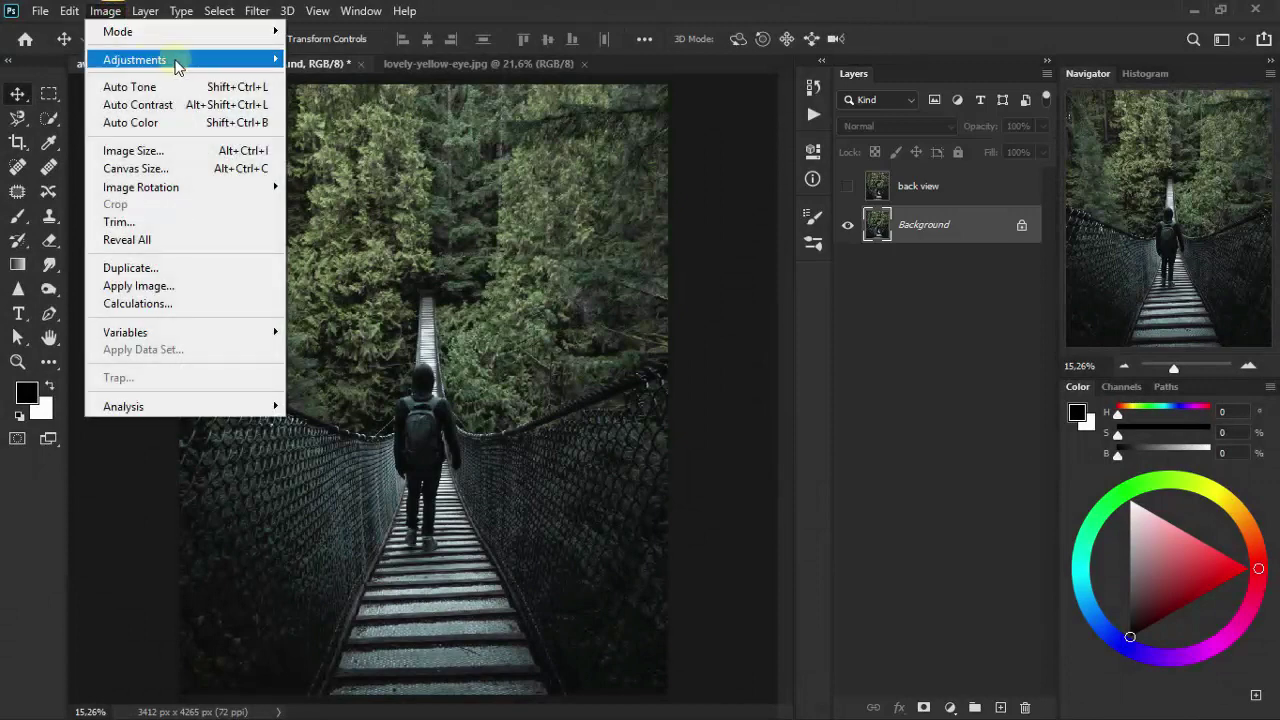
{"action": "mouse_move", "coordinate": [135, 59]}
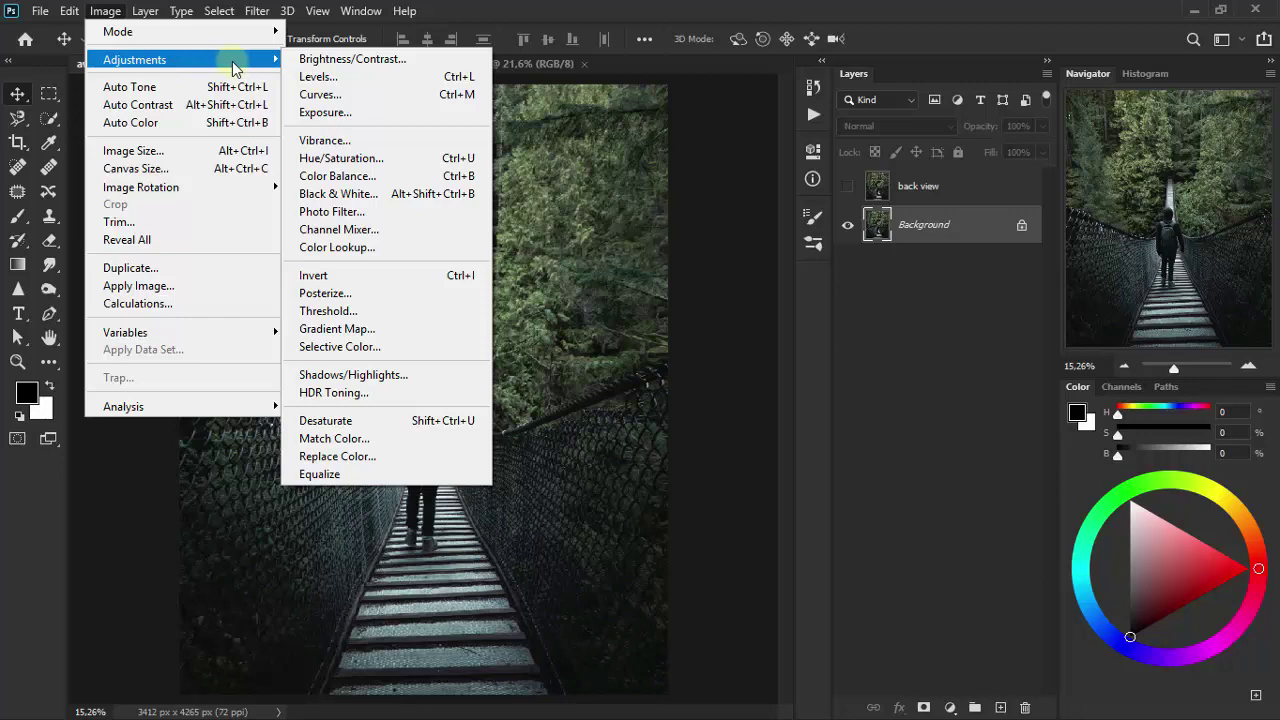
{"action": "left_click", "coordinate": [437, 163]}
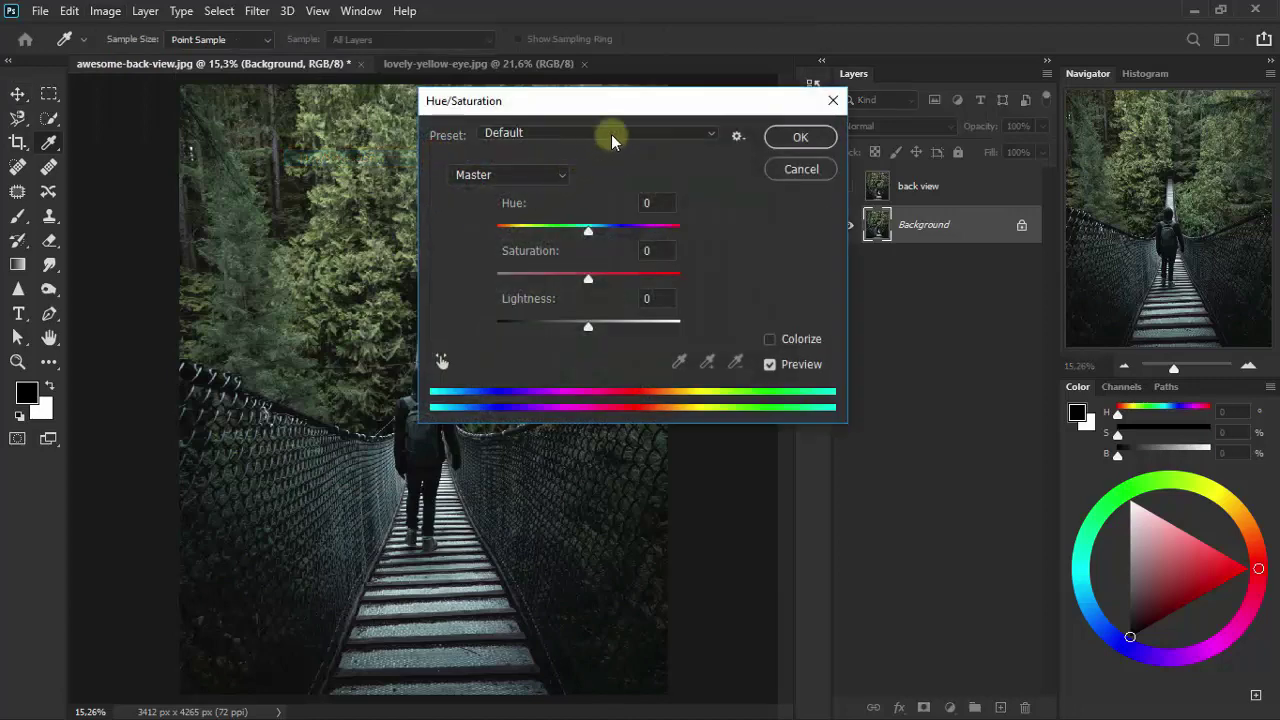
{"action": "left_click", "coordinate": [611, 134]}
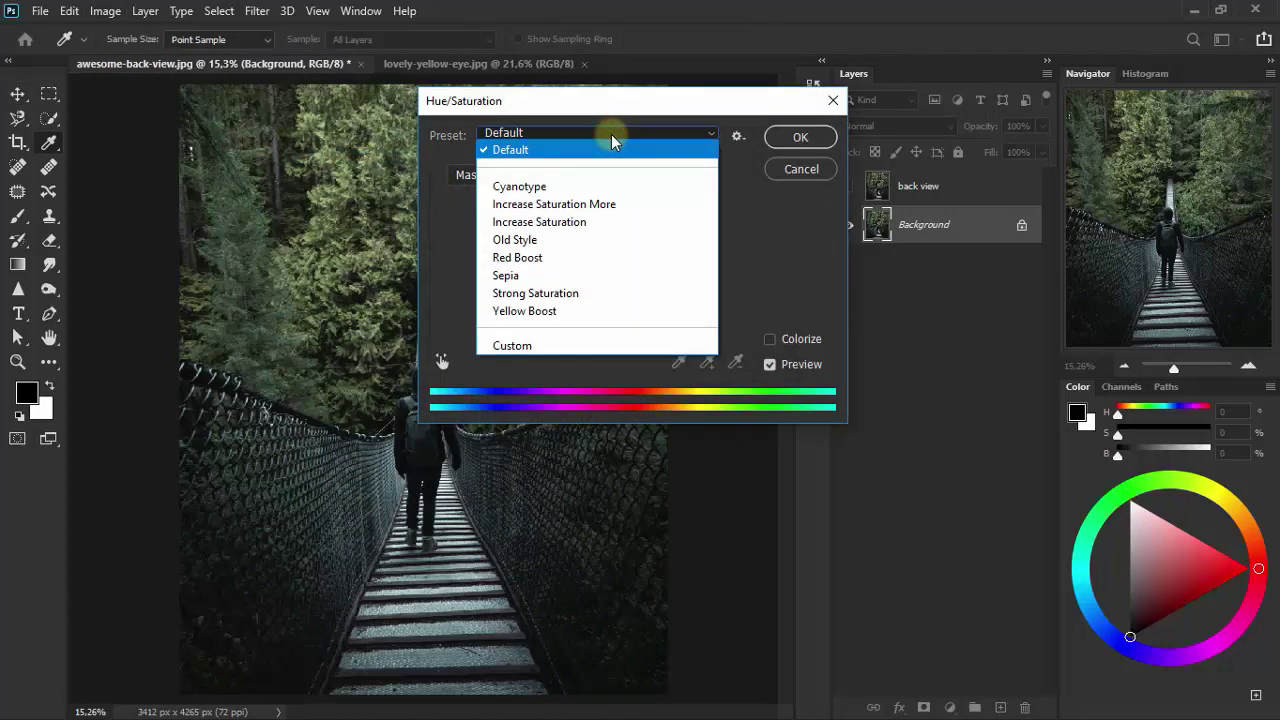
{"action": "left_click", "coordinate": [652, 295]}
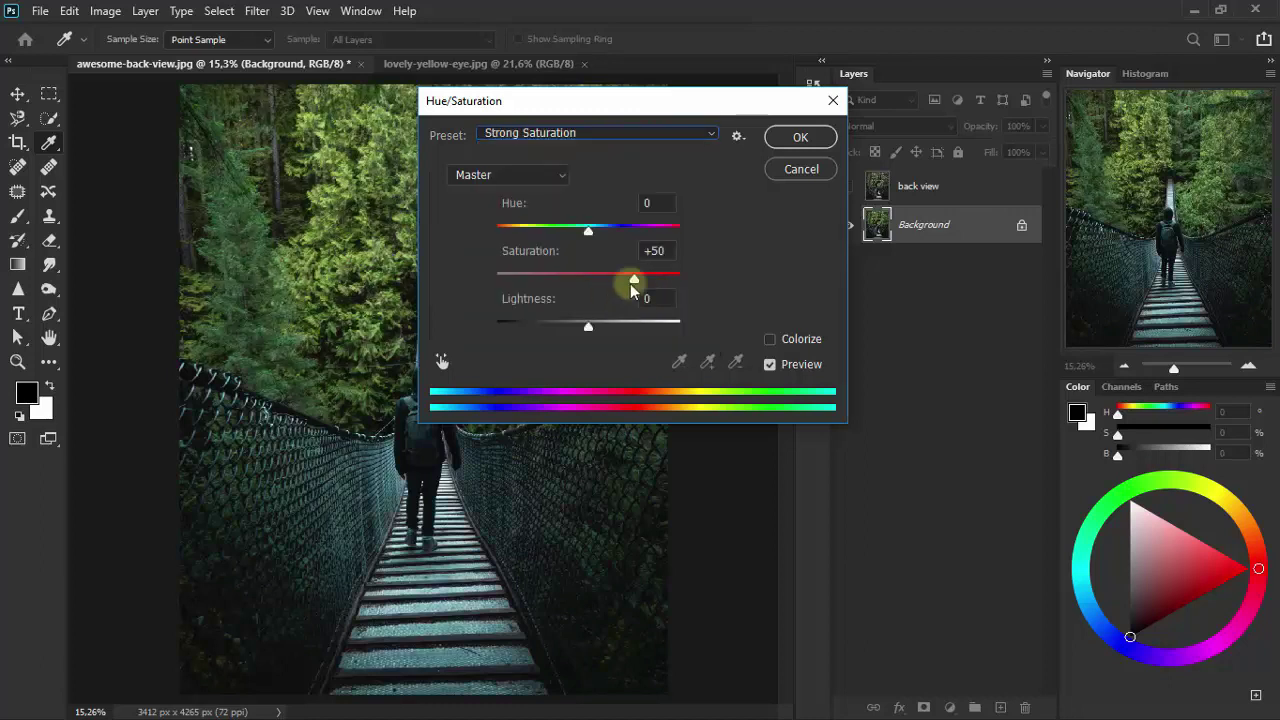
{"action": "left_click", "coordinate": [800, 138]}
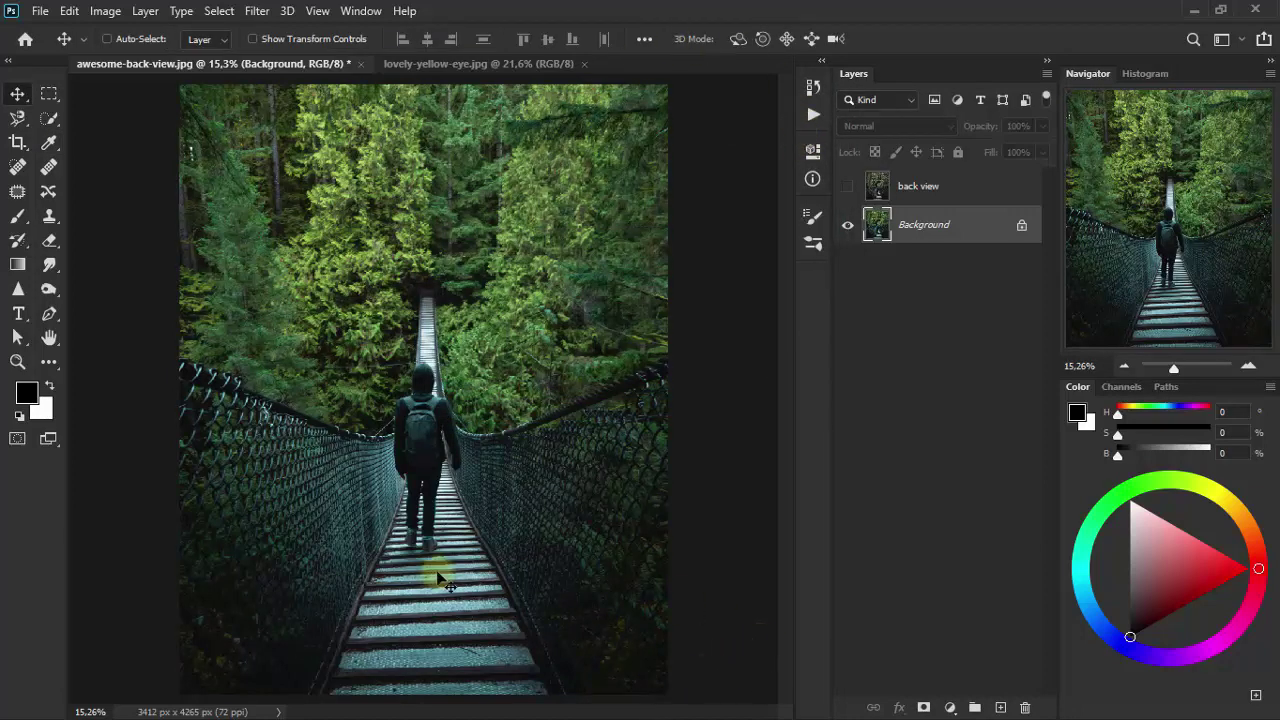
Copy the lovely-yellow-eye.jpg image in as Layer 1, close the eye file, and set 62% opacity.
{"action": "left_click", "coordinate": [499, 64]}
{"action": "mouse_move", "coordinate": [420, 343]}
{"action": "left_mouse_down"}
{"action": "mouse_move", "coordinate": [358, 208]}
{"action": "mouse_move", "coordinate": [420, 307]}
{"action": "left_mouse_up"}
{"action": "left_click", "coordinate": [540, 66]}
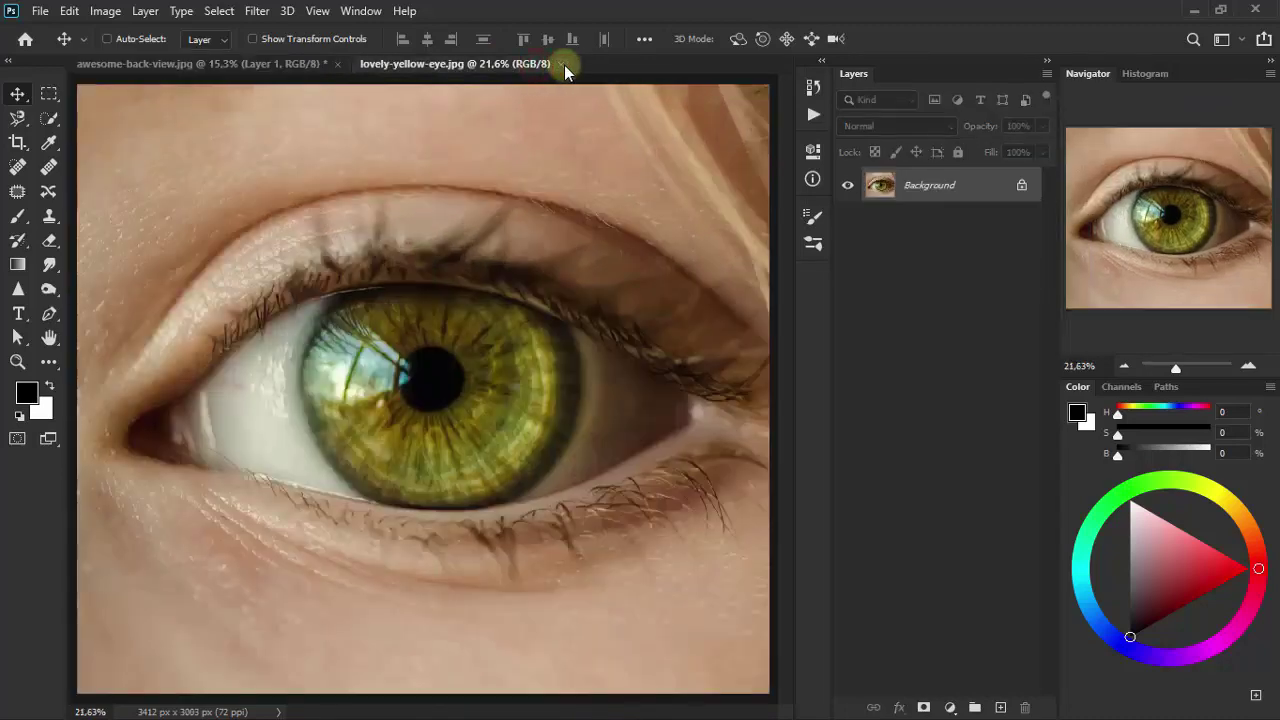
{"action": "left_click", "coordinate": [565, 66]}
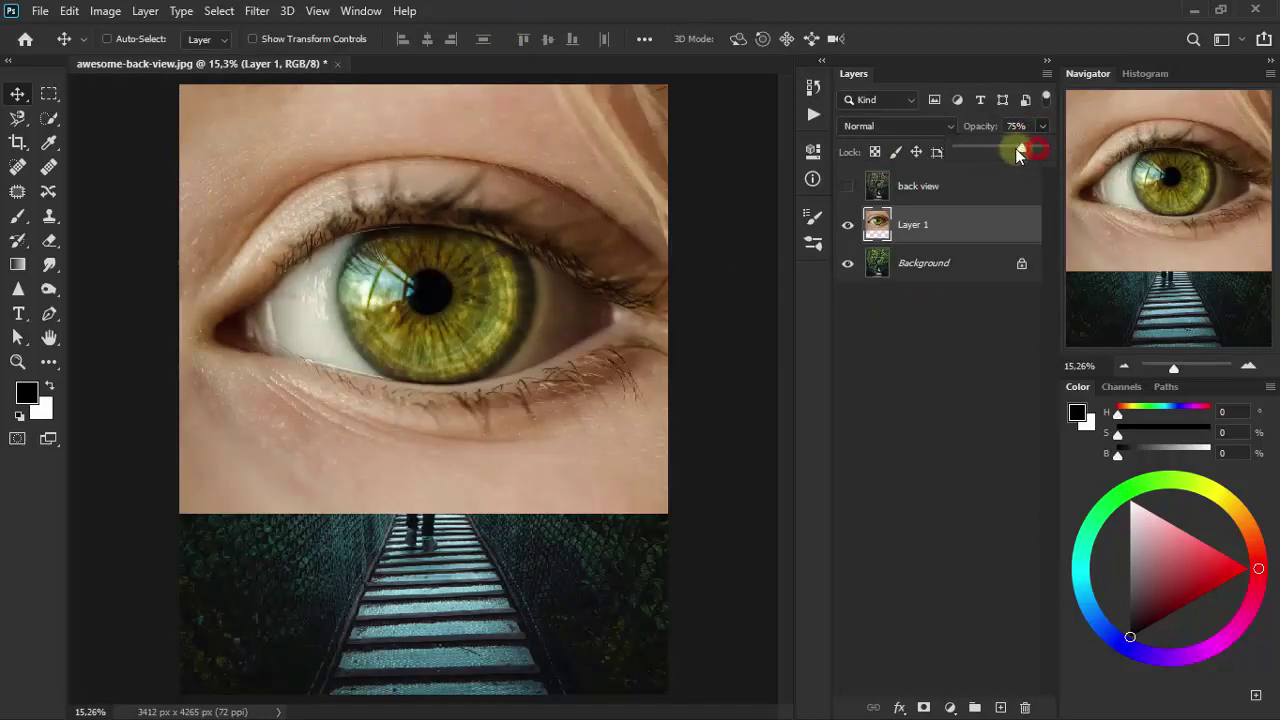
{"action": "left_click_drag", "start_coordinate": [1018, 152], "coordinate": [1011, 150]}
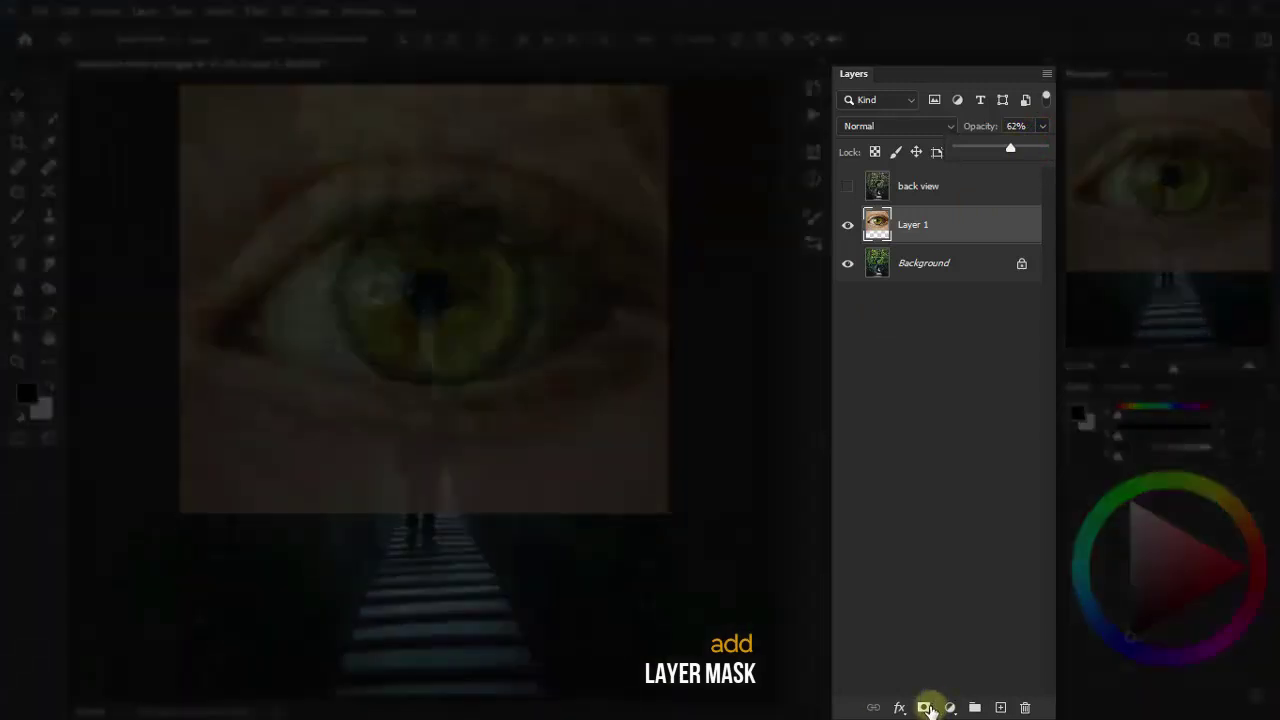
Add a layer mask to the eye layer and set the Eraser to 34% opacity.
{"action": "left_click", "coordinate": [925, 707]}
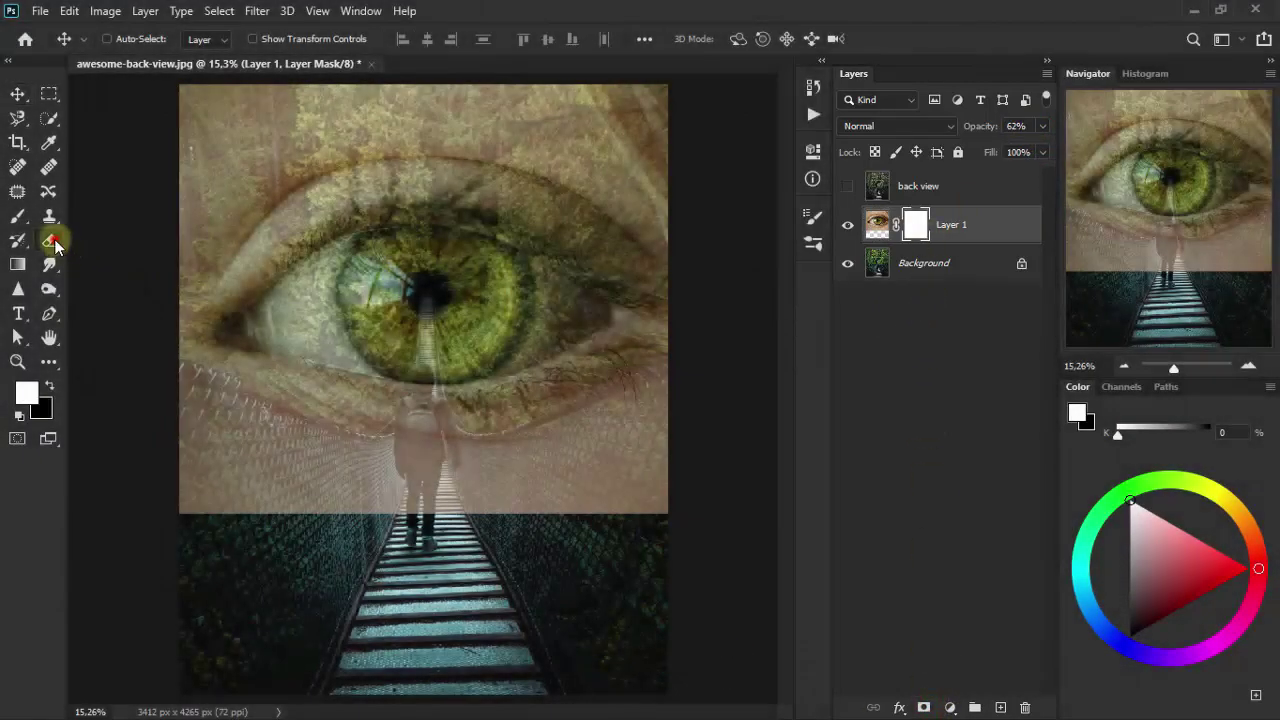
{"action": "left_click", "coordinate": [55, 245]}
{"action": "left_click", "coordinate": [126, 238]}
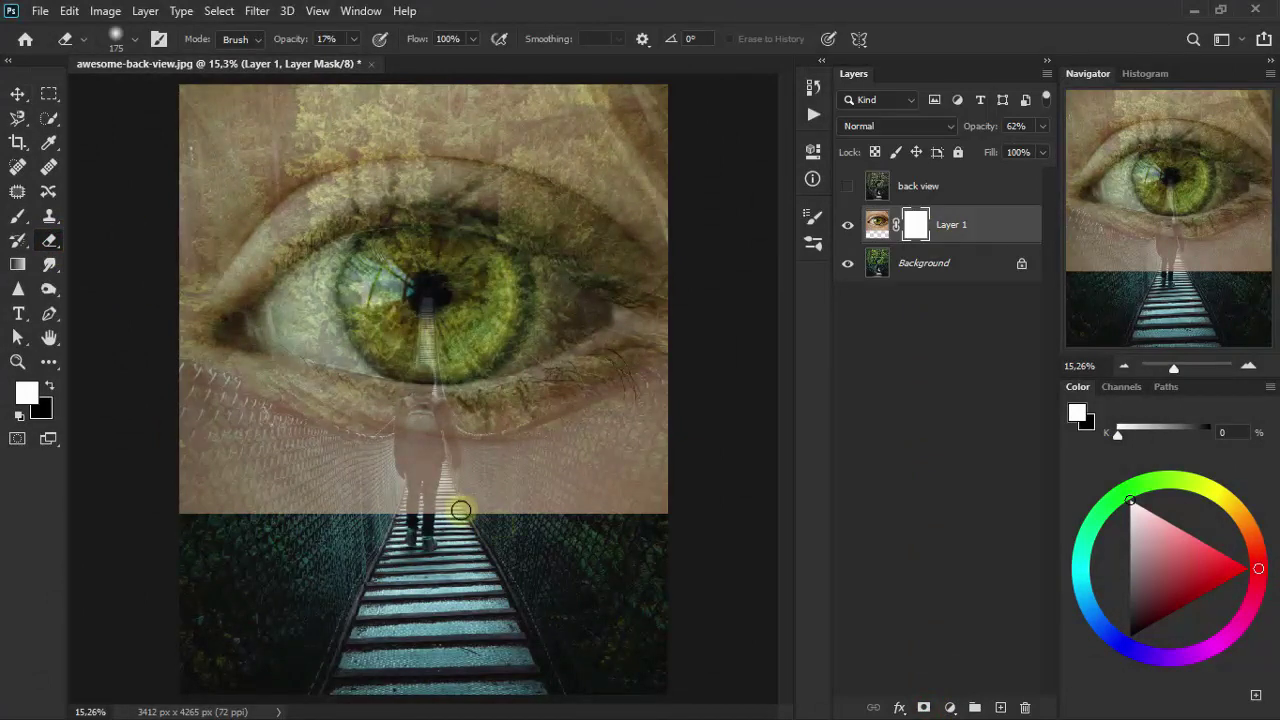
{"action": "left_click", "coordinate": [354, 40]}
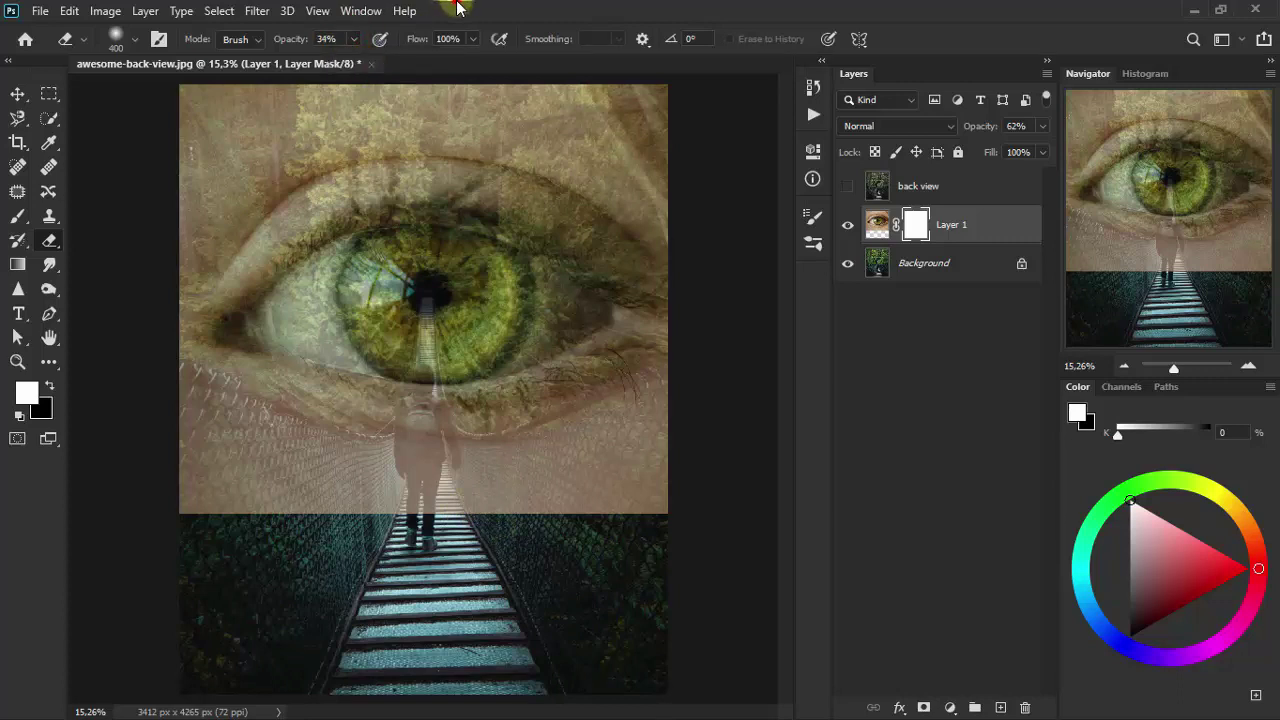
{"action": "mouse_move", "coordinate": [686, 511]}
{"action": "left_mouse_down"}
{"action": "mouse_move", "coordinate": [517, 514]}
{"action": "mouse_move", "coordinate": [510, 498]}
{"action": "left_mouse_up"}
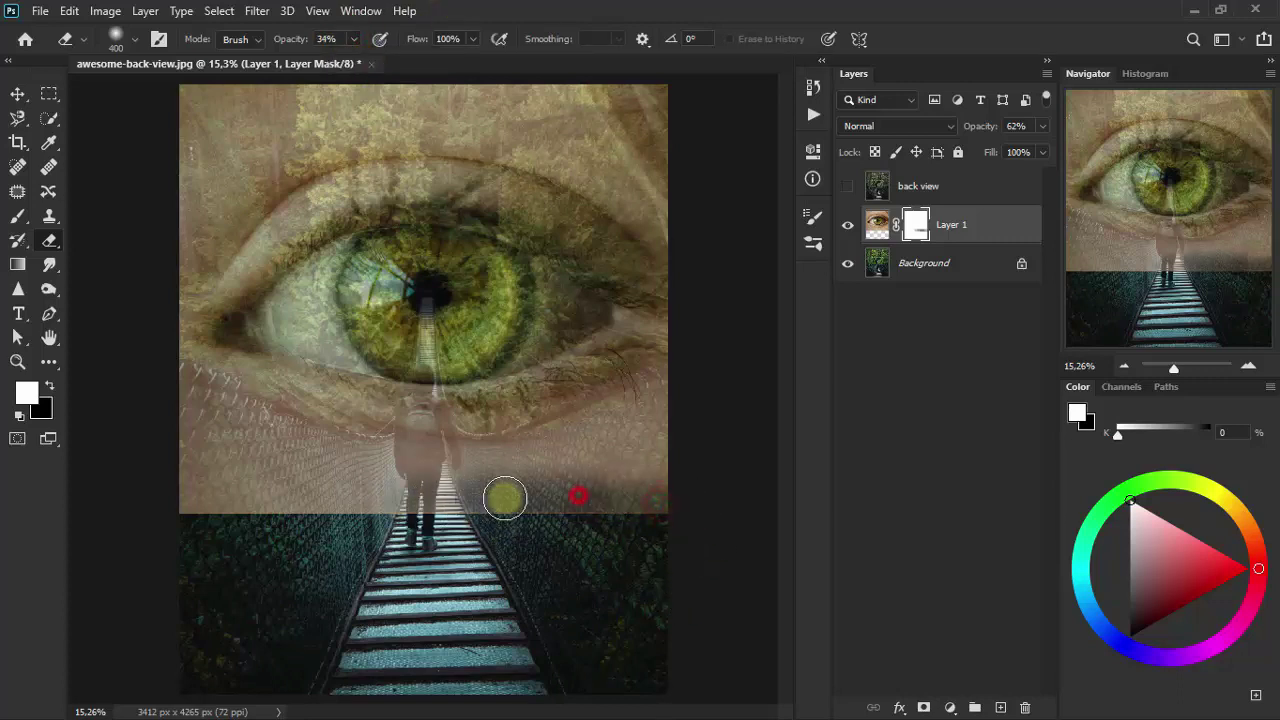
Erase the mask with 150–300 px brushes to reveal hiker and bridge, then restore 100% opacity.
{"action": "key", "text": "["}
{"action": "key", "text": "["}
{"action": "key", "text": "["}
{"action": "mouse_move", "coordinate": [422, 445]}
{"action": "left_mouse_down"}
{"action": "mouse_move", "coordinate": [429, 320]}
{"action": "mouse_move", "coordinate": [414, 414]}
{"action": "left_mouse_up"}
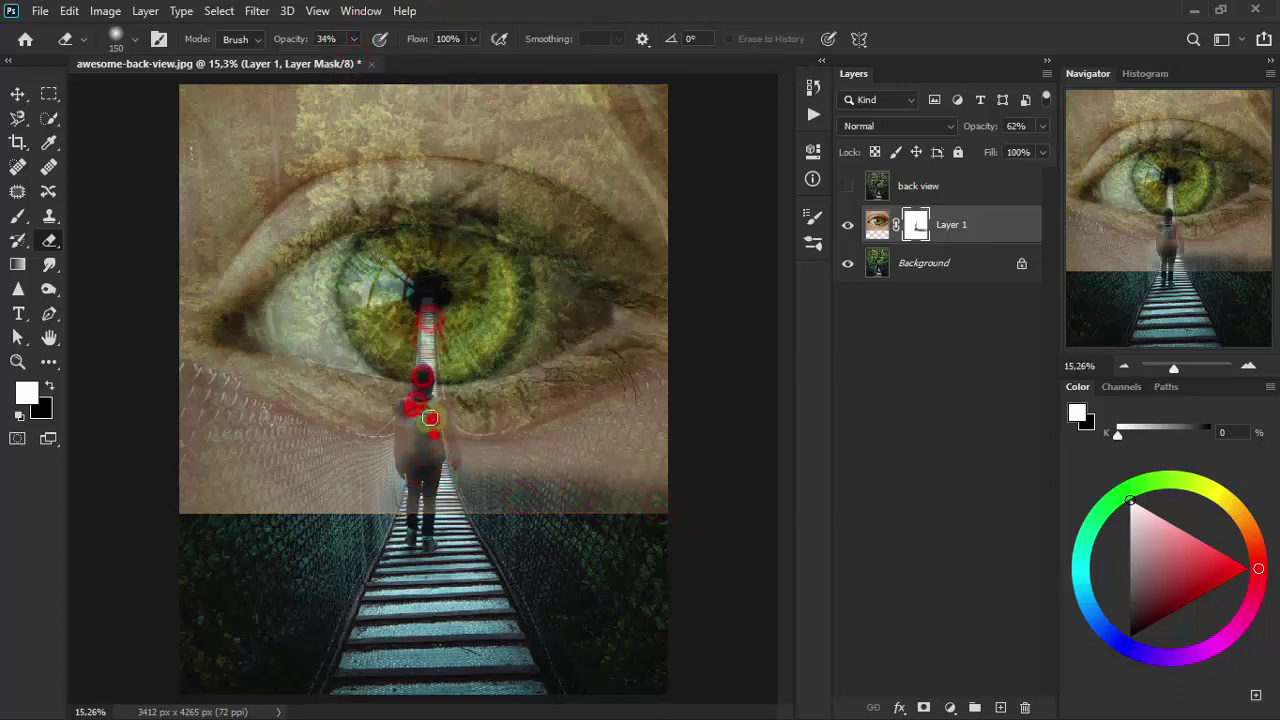
{"action": "key", "text": "]"}
{"action": "key", "text": "]"}
{"action": "key", "text": "]"}
{"action": "mouse_move", "coordinate": [614, 400]}
{"action": "left_mouse_down"}
{"action": "mouse_move", "coordinate": [443, 443]}
{"action": "mouse_move", "coordinate": [386, 500]}
{"action": "mouse_move", "coordinate": [289, 431]}
{"action": "mouse_move", "coordinate": [240, 506]}
{"action": "mouse_move", "coordinate": [177, 414]}
{"action": "mouse_move", "coordinate": [207, 453]}
{"action": "mouse_move", "coordinate": [423, 371]}
{"action": "mouse_move", "coordinate": [594, 514]}
{"action": "left_mouse_up"}
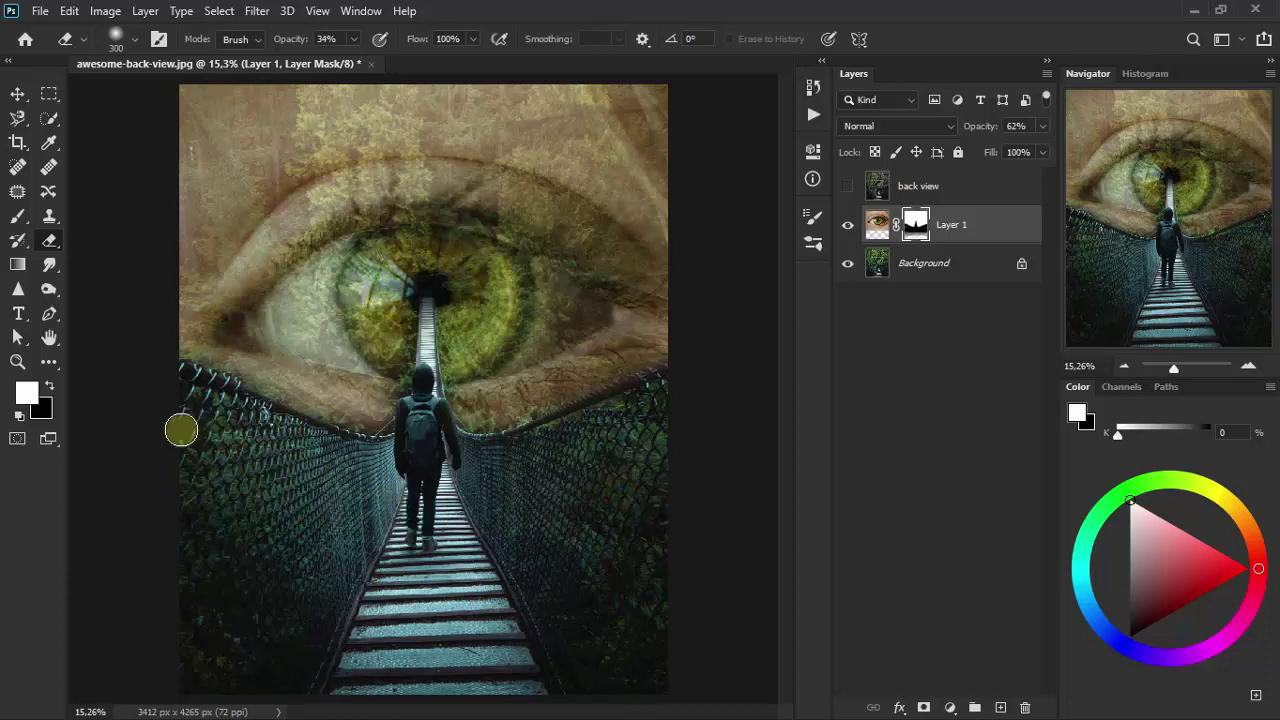
{"action": "left_click", "coordinate": [18, 93]}
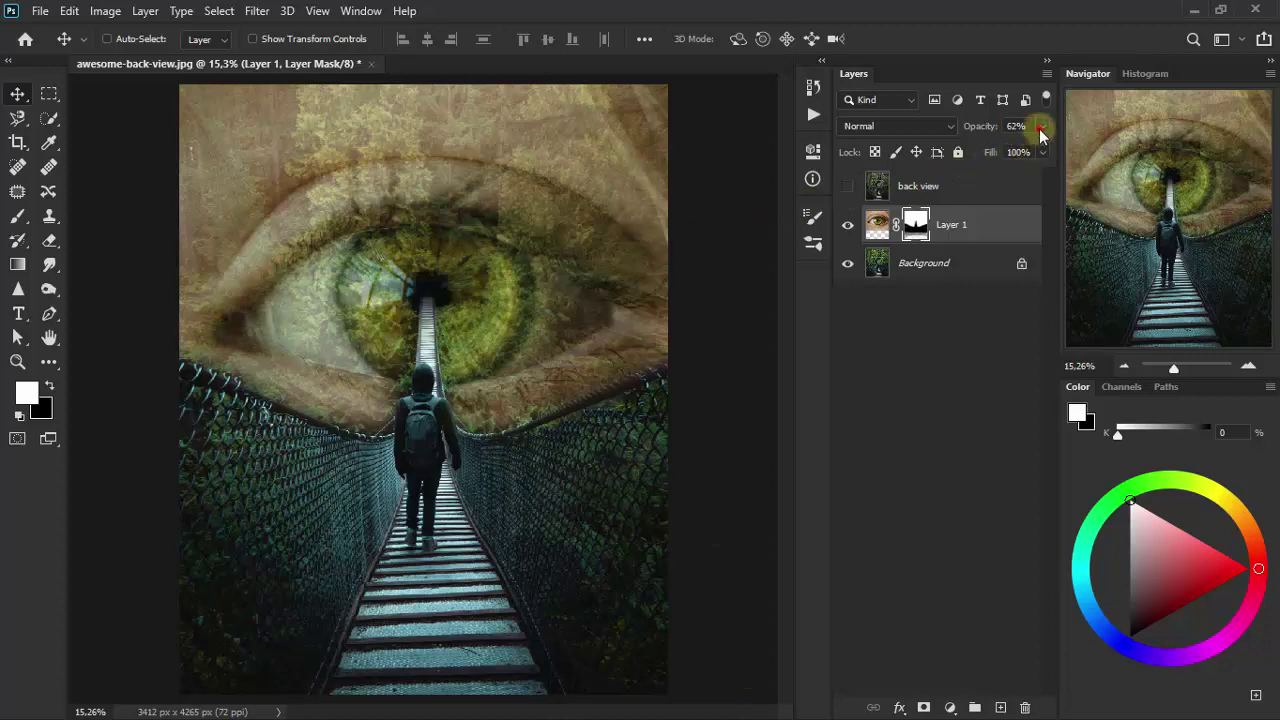
{"action": "left_click_drag", "start_coordinate": [1022, 155], "coordinate": [1057, 155]}
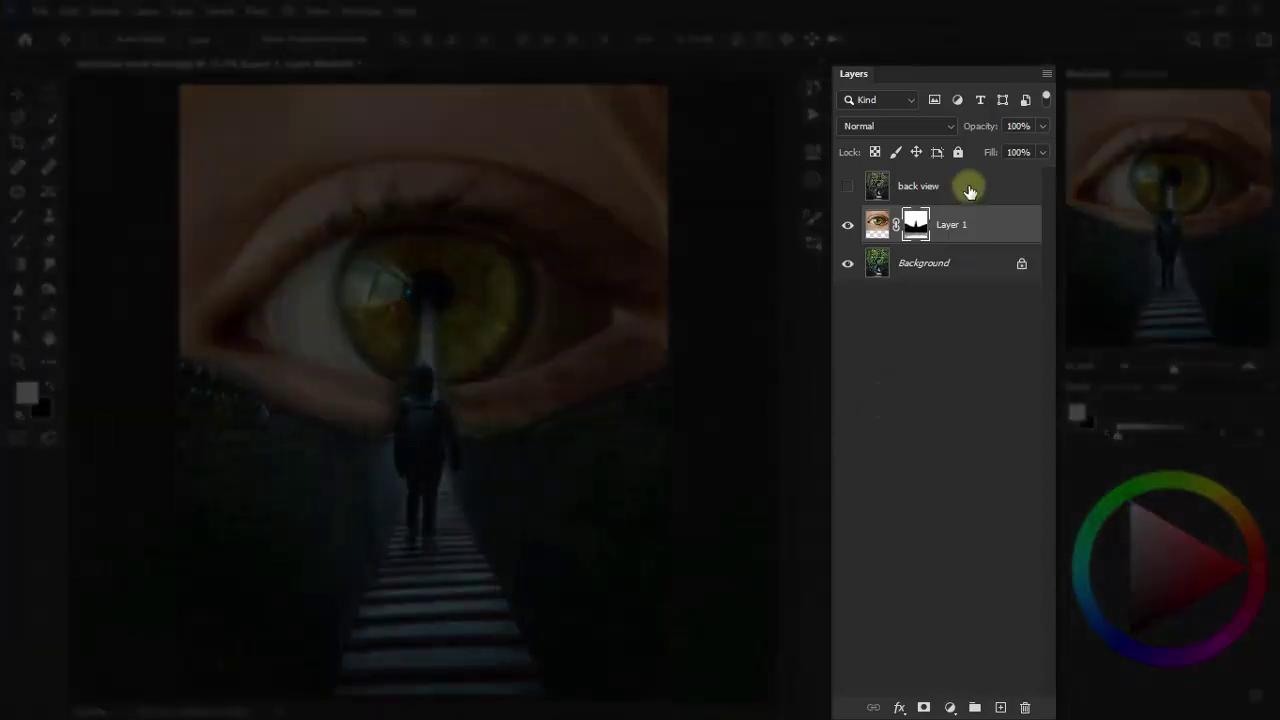
Show the back view layer, set it to Hard Light, and give it a layer mask.
{"action": "left_click", "coordinate": [969, 190]}
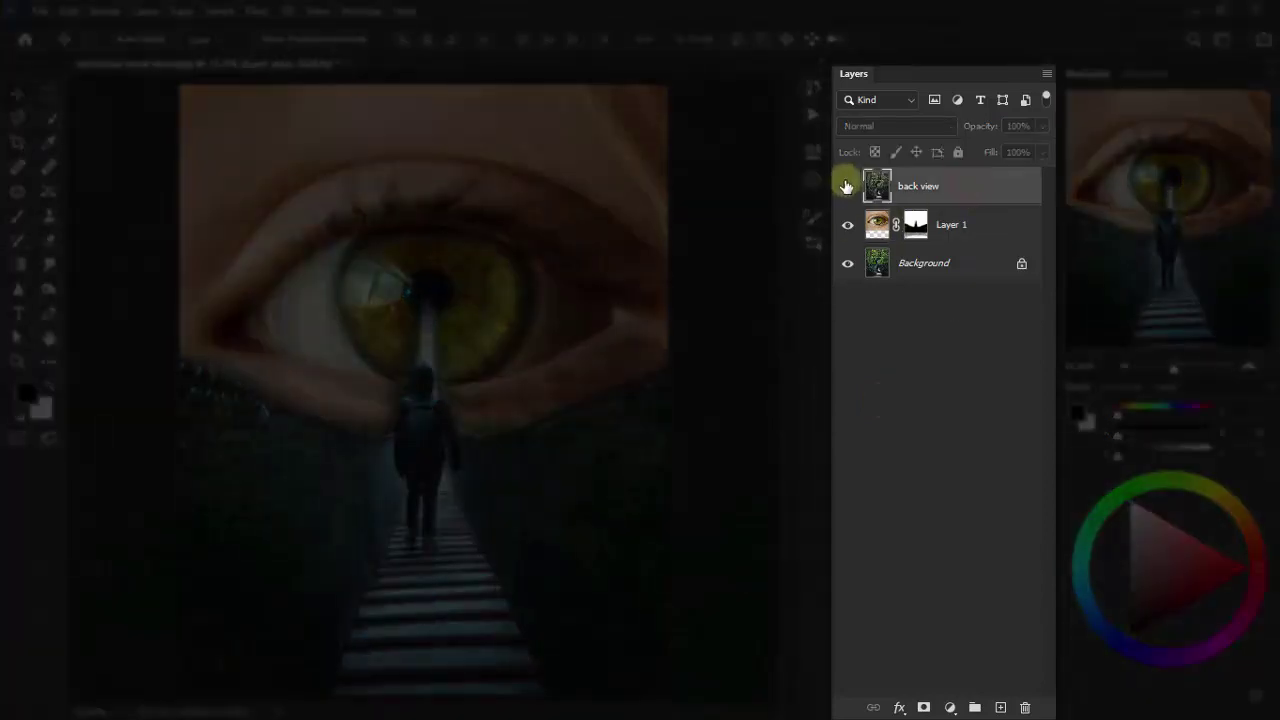
{"action": "left_click", "coordinate": [846, 186]}
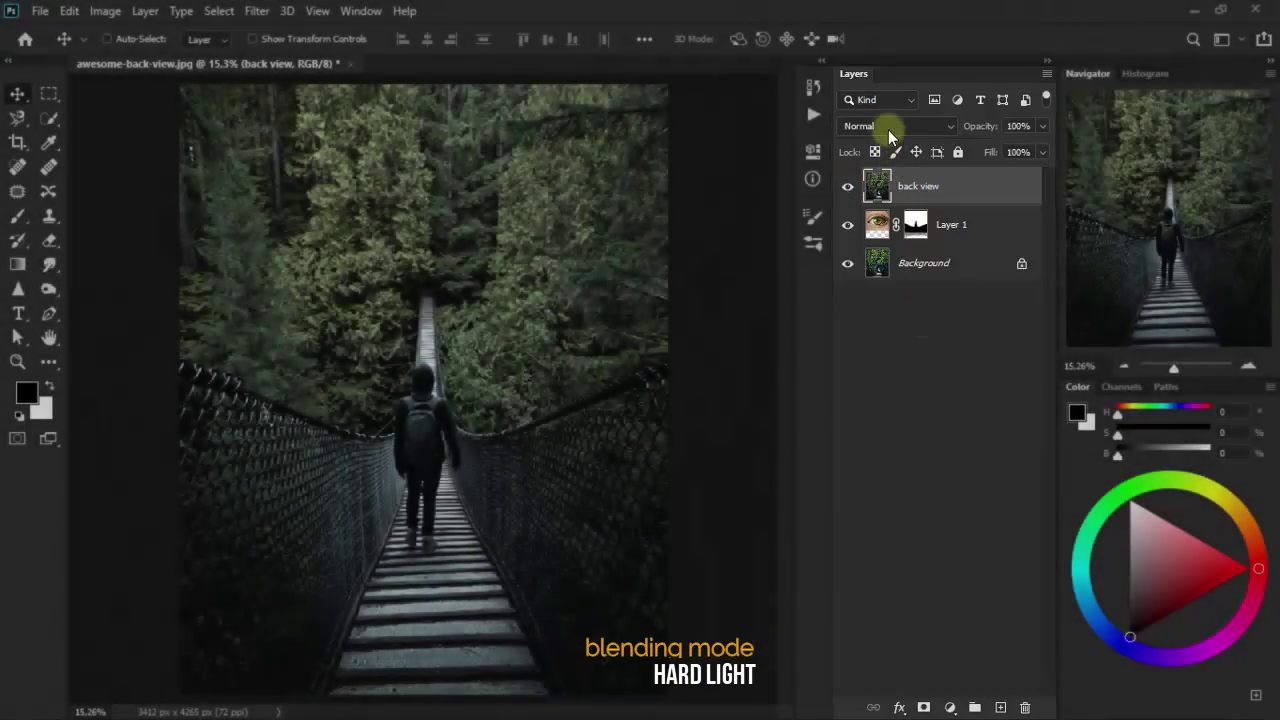
{"action": "left_click", "coordinate": [889, 127]}
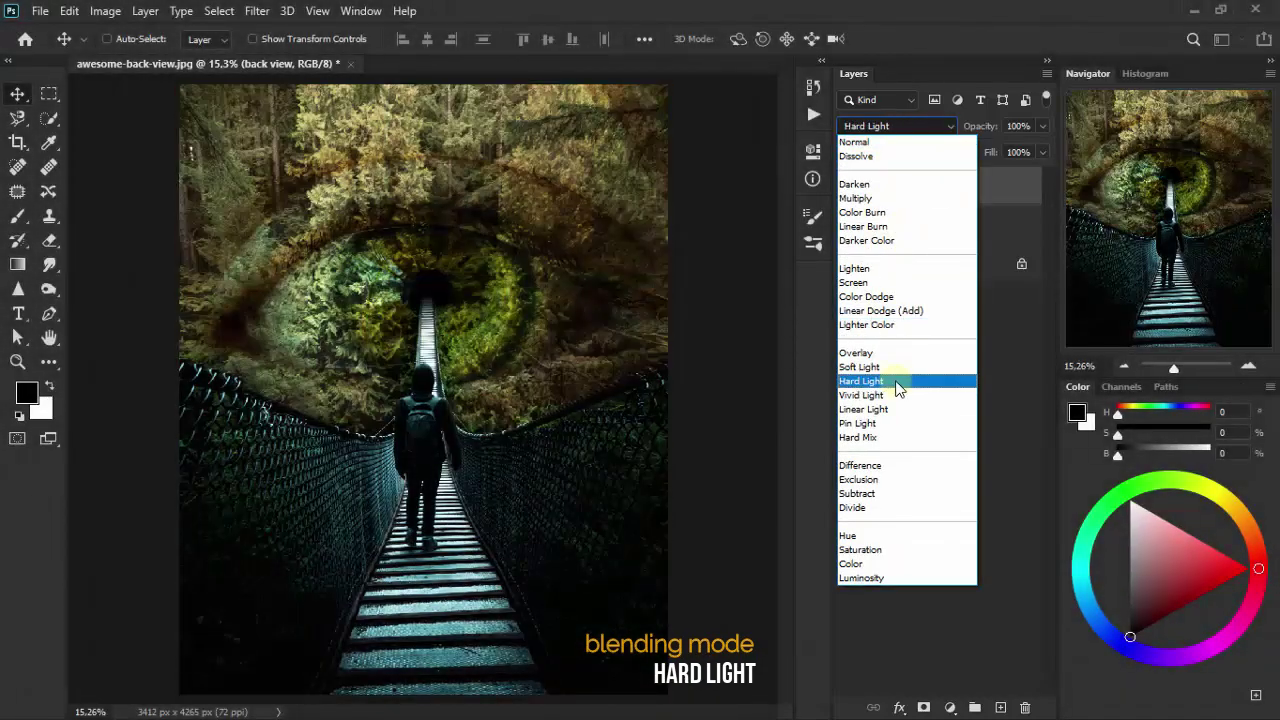
{"action": "left_click", "coordinate": [895, 380]}
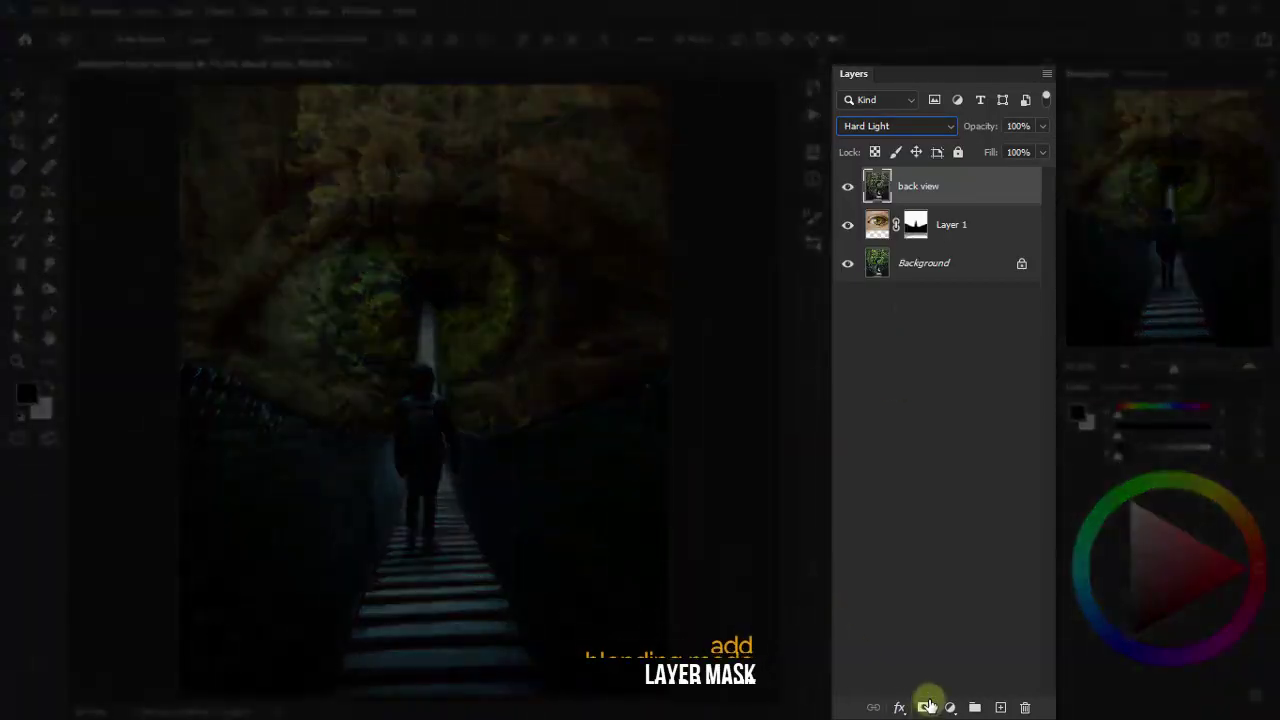
{"action": "left_click", "coordinate": [925, 707]}
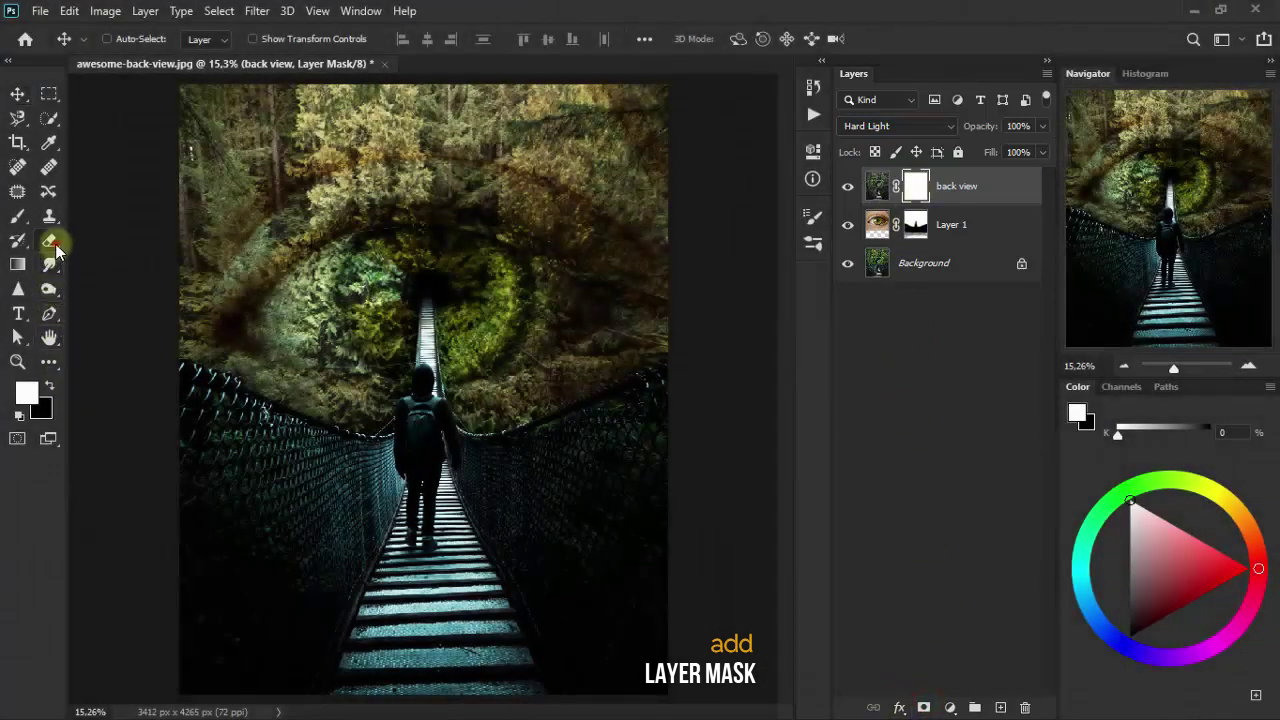
{"action": "left_click", "coordinate": [50, 241]}
{"action": "left_click", "coordinate": [110, 240]}
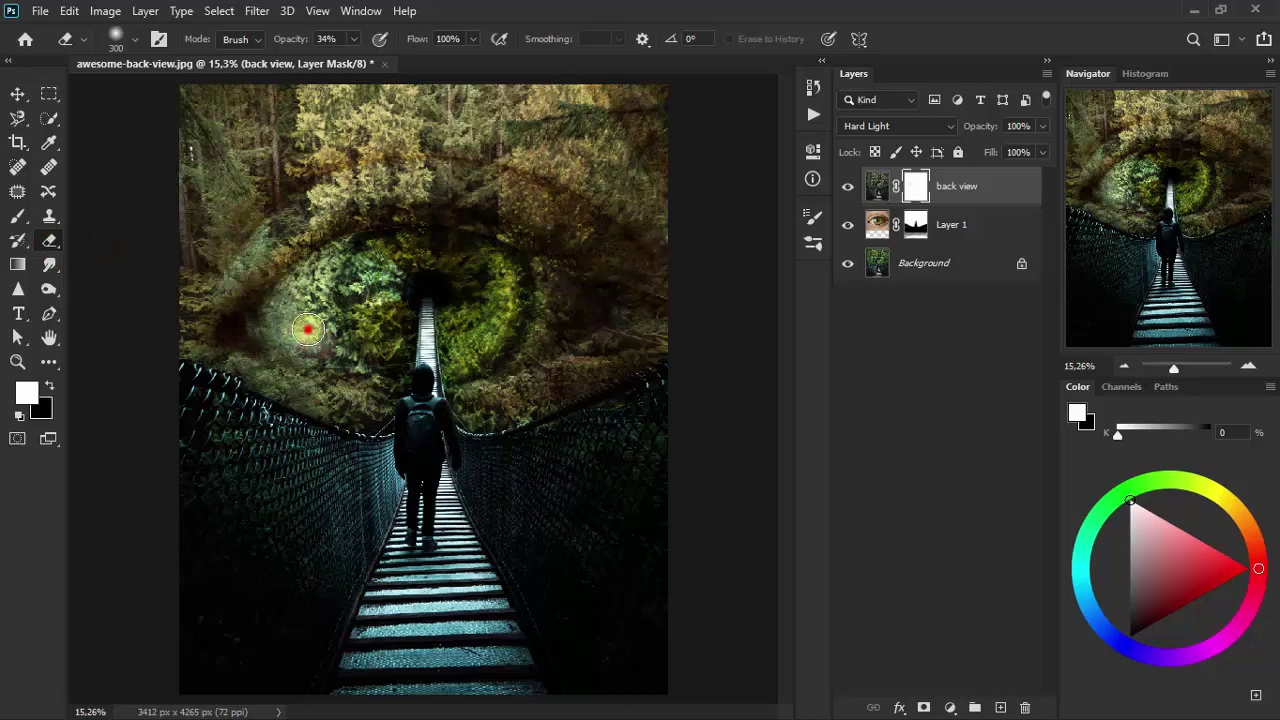
Erase the mask to reveal the eye whites, blend in the hiker and the lower steps.
{"action": "mouse_move", "coordinate": [281, 322]}
{"action": "left_mouse_down"}
{"action": "mouse_move", "coordinate": [286, 300]}
{"action": "mouse_move", "coordinate": [271, 309]}
{"action": "mouse_move", "coordinate": [305, 300]}
{"action": "left_mouse_up"}
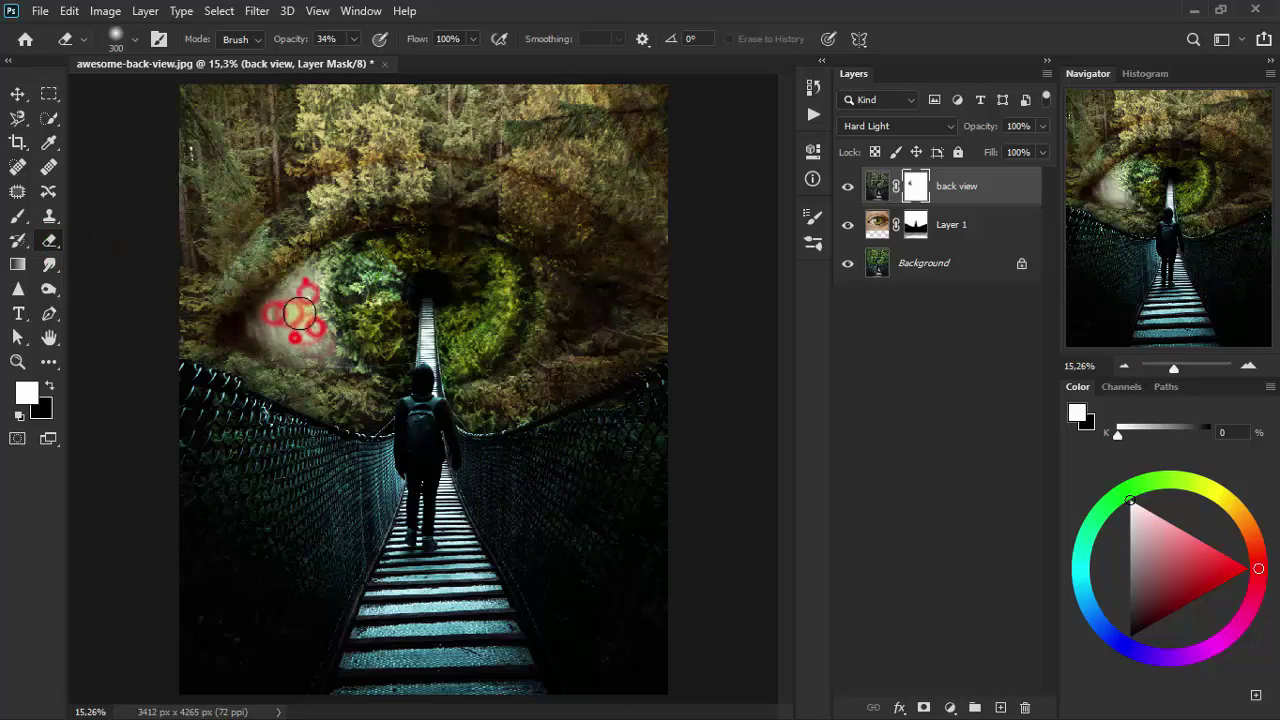
{"action": "mouse_move", "coordinate": [336, 352]}
{"action": "left_mouse_down"}
{"action": "mouse_move", "coordinate": [320, 263]}
{"action": "mouse_move", "coordinate": [251, 329]}
{"action": "left_mouse_up"}
{"action": "mouse_move", "coordinate": [543, 286]}
{"action": "left_mouse_down"}
{"action": "mouse_move", "coordinate": [586, 306]}
{"action": "mouse_move", "coordinate": [523, 349]}
{"action": "left_mouse_up"}
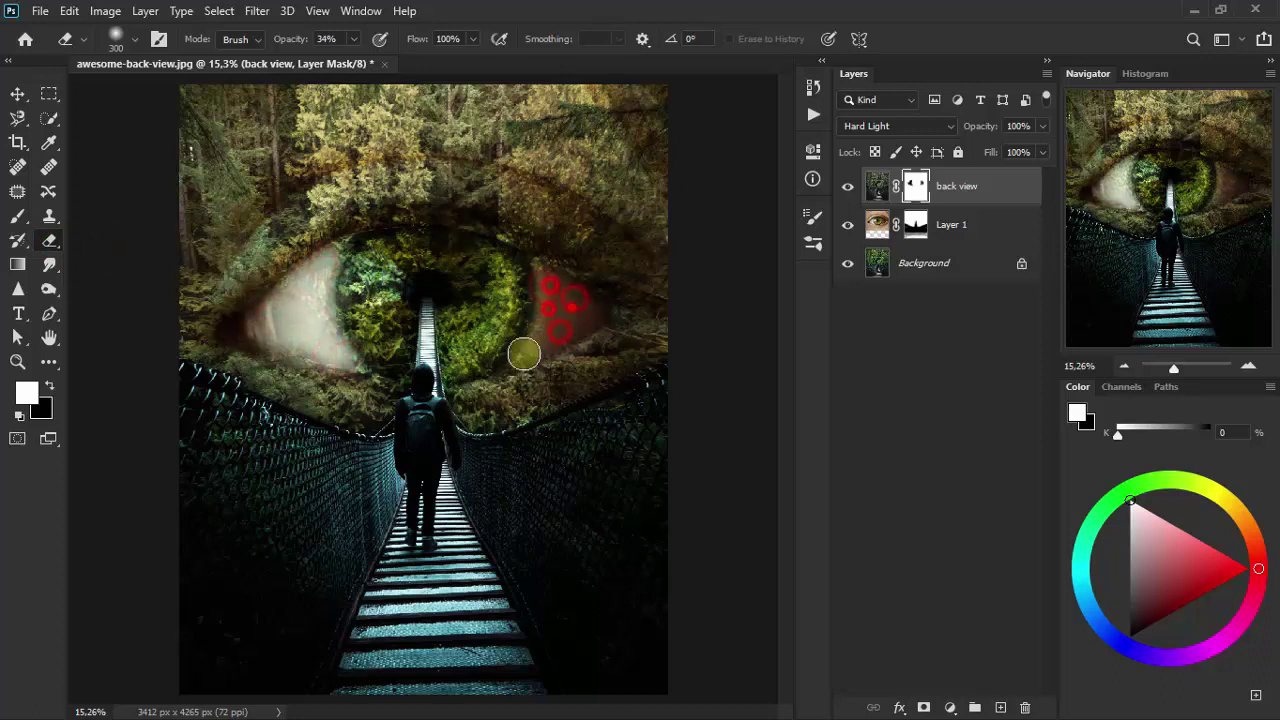
{"action": "left_click_drag", "start_coordinate": [333, 258], "coordinate": [345, 246]}
{"action": "left_click_drag", "start_coordinate": [200, 400], "coordinate": [334, 457]}
{"action": "left_click_drag", "start_coordinate": [420, 371], "coordinate": [429, 457]}
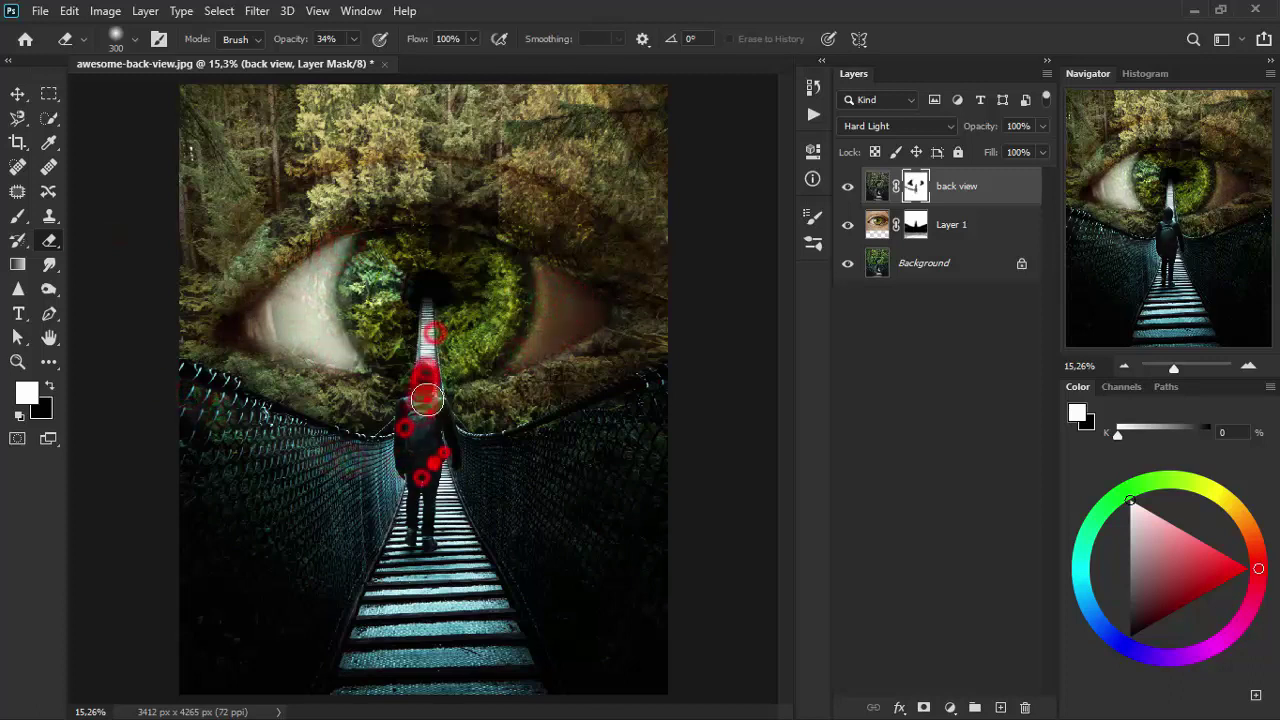
{"action": "left_click_drag", "start_coordinate": [390, 575], "coordinate": [425, 573]}
{"action": "left_click_drag", "start_coordinate": [353, 680], "coordinate": [403, 687]}
Soften the mask along the bridge sides, the lower area, and across the bridge.
{"action": "left_click_drag", "start_coordinate": [577, 606], "coordinate": [589, 466]}
{"action": "left_click_drag", "start_coordinate": [503, 457], "coordinate": [620, 500]}
{"action": "left_click_drag", "start_coordinate": [286, 597], "coordinate": [223, 663]}
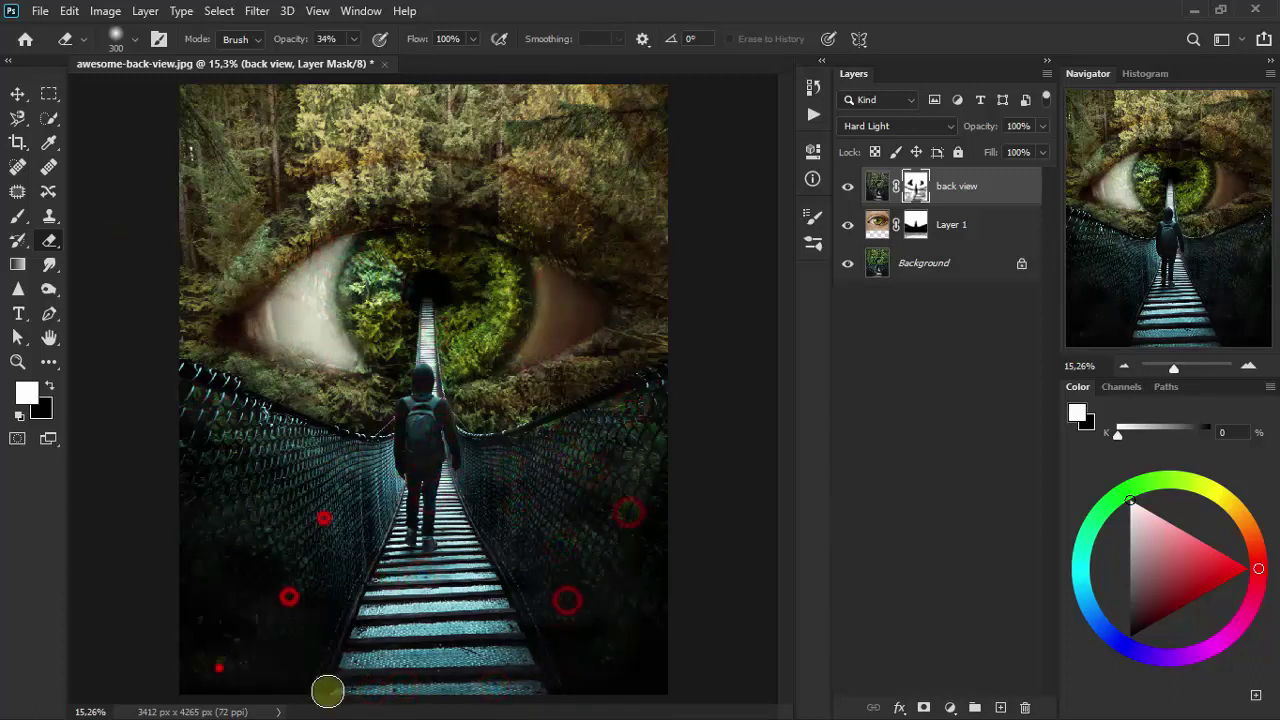
{"action": "left_click_drag", "start_coordinate": [326, 580], "coordinate": [569, 606]}
{"action": "left_click_drag", "start_coordinate": [560, 536], "coordinate": [620, 626]}
{"action": "left_click_drag", "start_coordinate": [350, 380], "coordinate": [189, 429]}
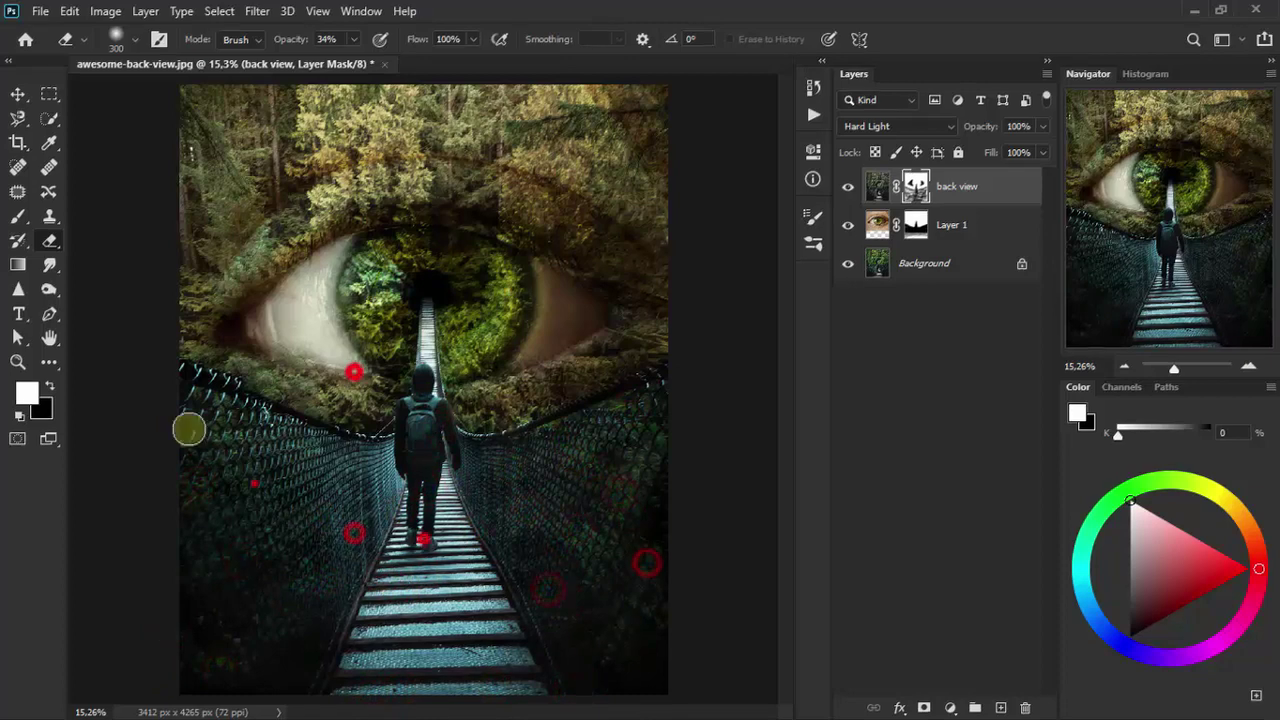
{"action": "left_click_drag", "start_coordinate": [255, 484], "coordinate": [386, 505]}
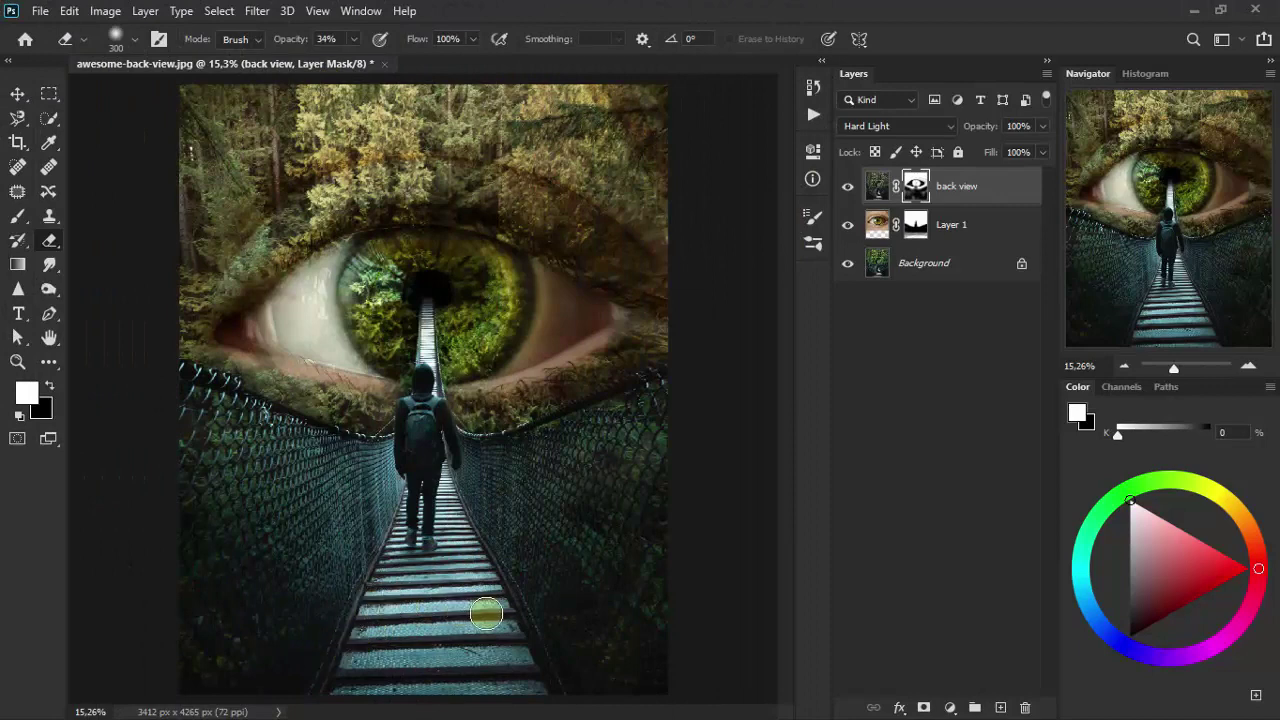
{"action": "left_click", "coordinate": [17, 93]}
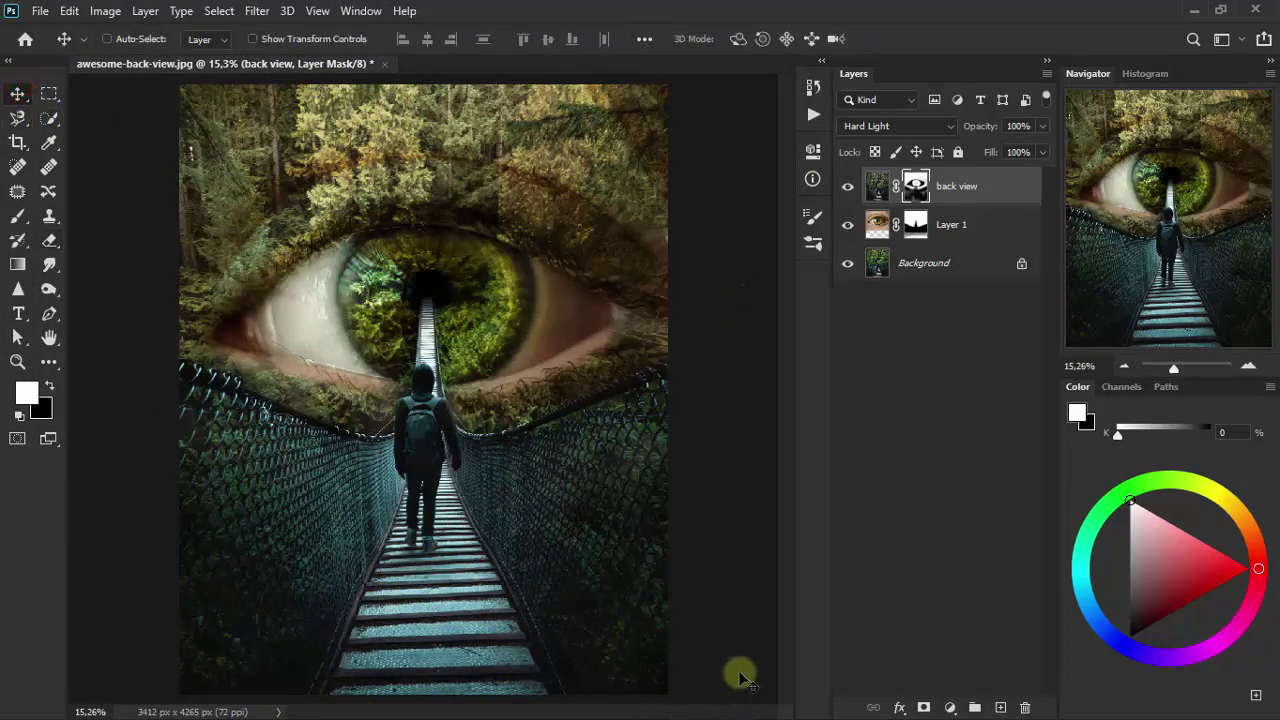
Add a Hue/Saturation adjustment clipped to back view using the Strong Saturation preset (+50).
{"action": "left_click", "coordinate": [953, 709]}
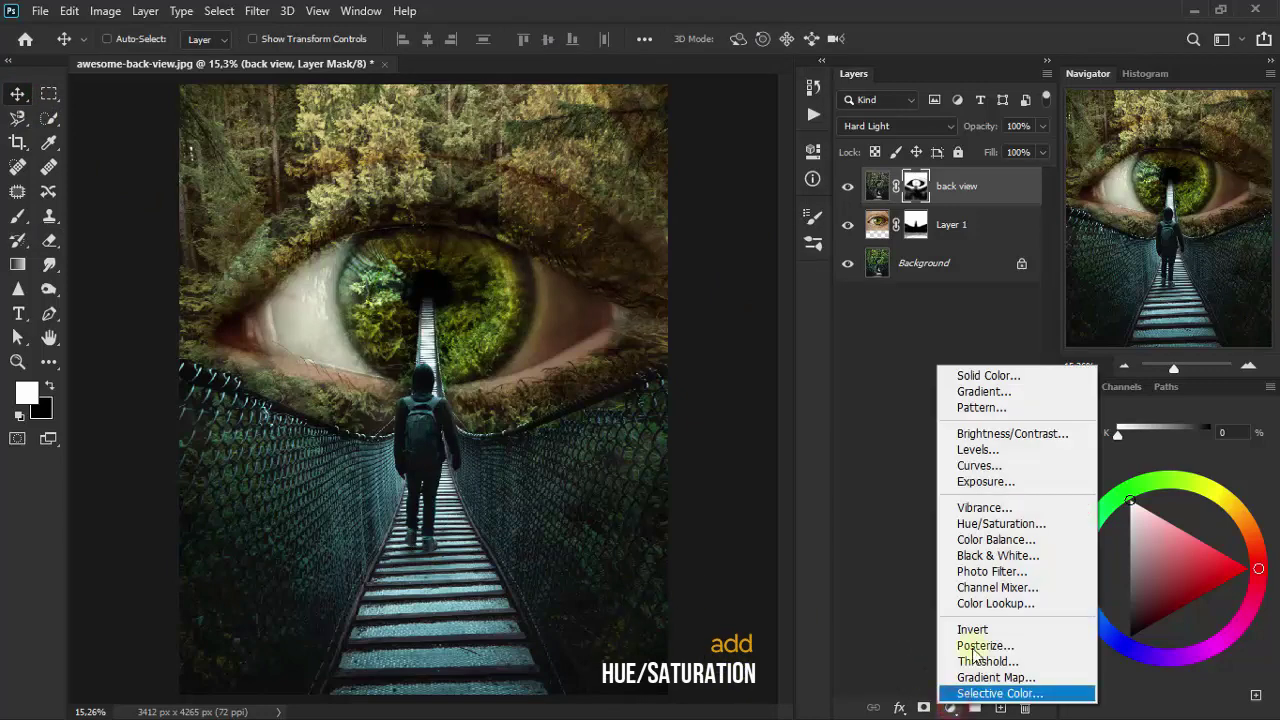
{"action": "left_click", "coordinate": [1020, 522]}
{"action": "key", "text": "ctrl+alt+g"}
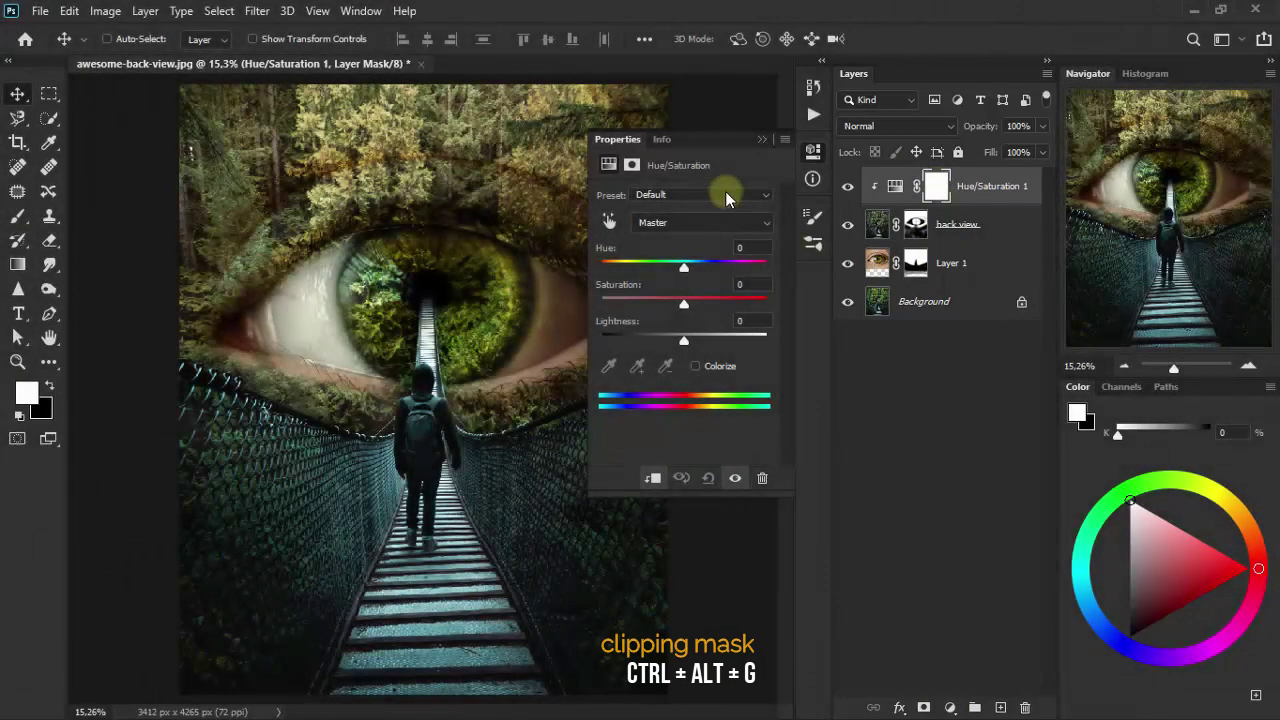
{"action": "left_click", "coordinate": [726, 193]}
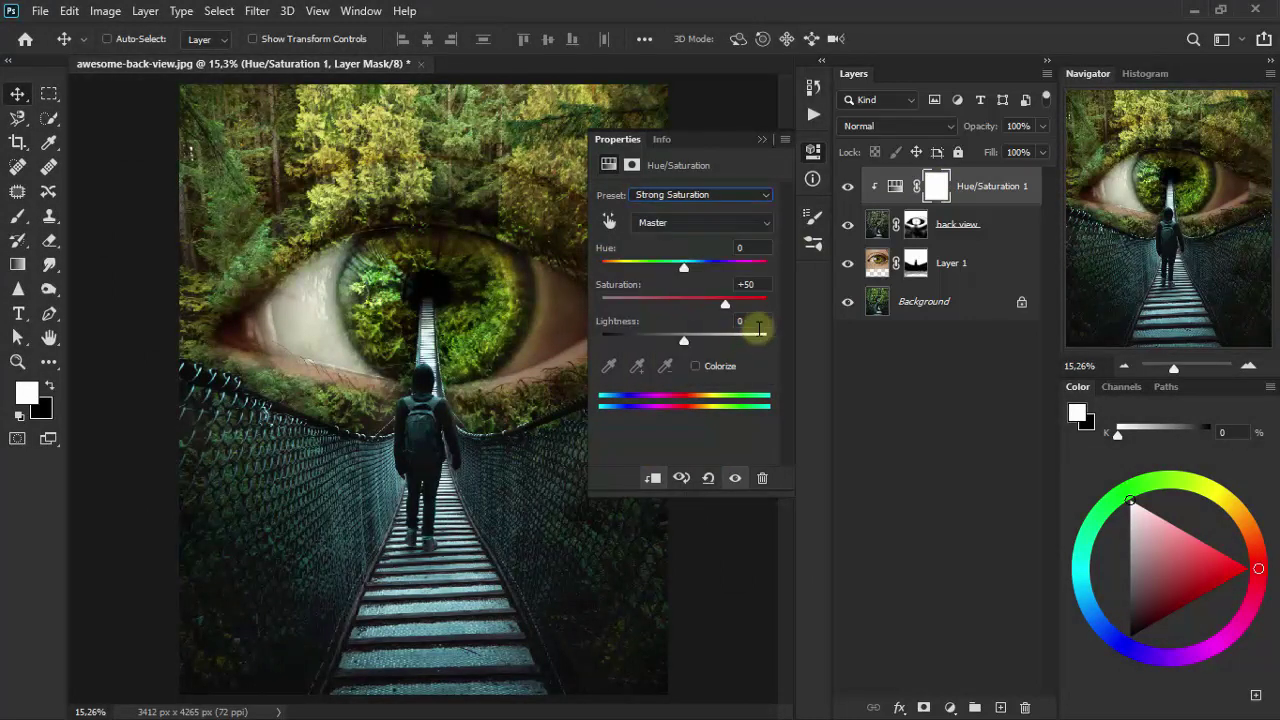
{"action": "left_click", "coordinate": [766, 142]}
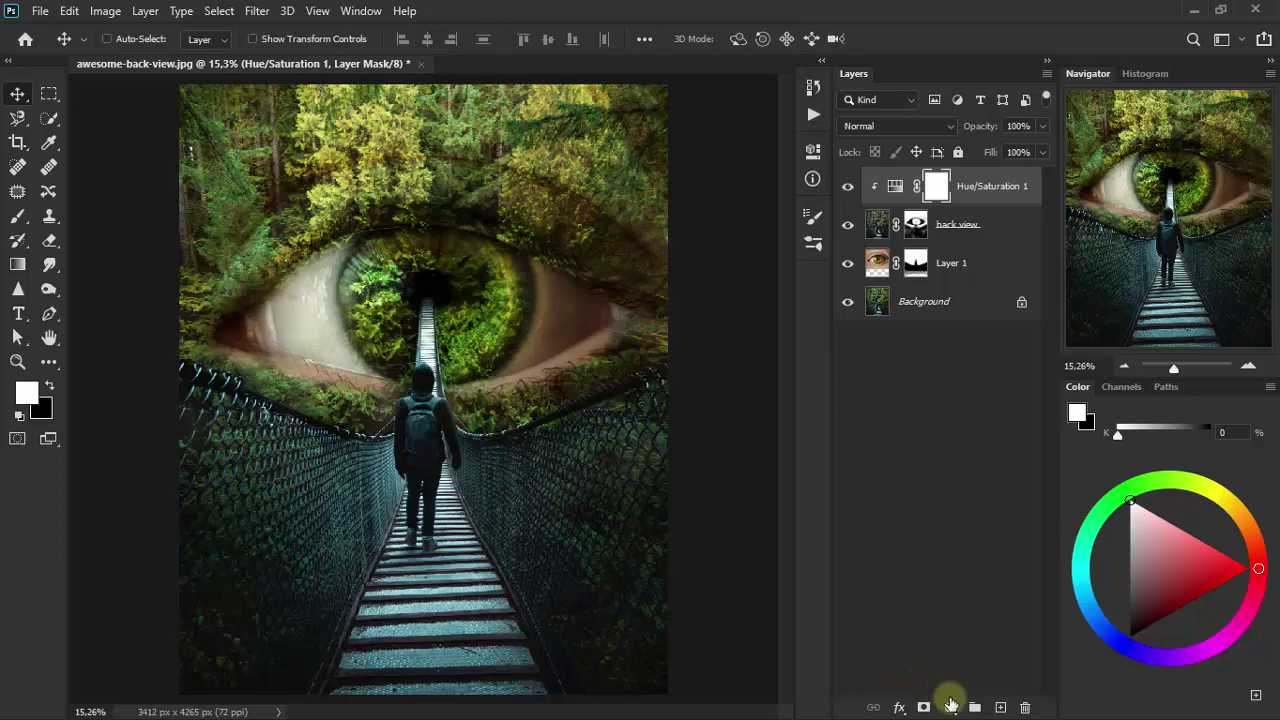
{"action": "left_click", "coordinate": [950, 705]}
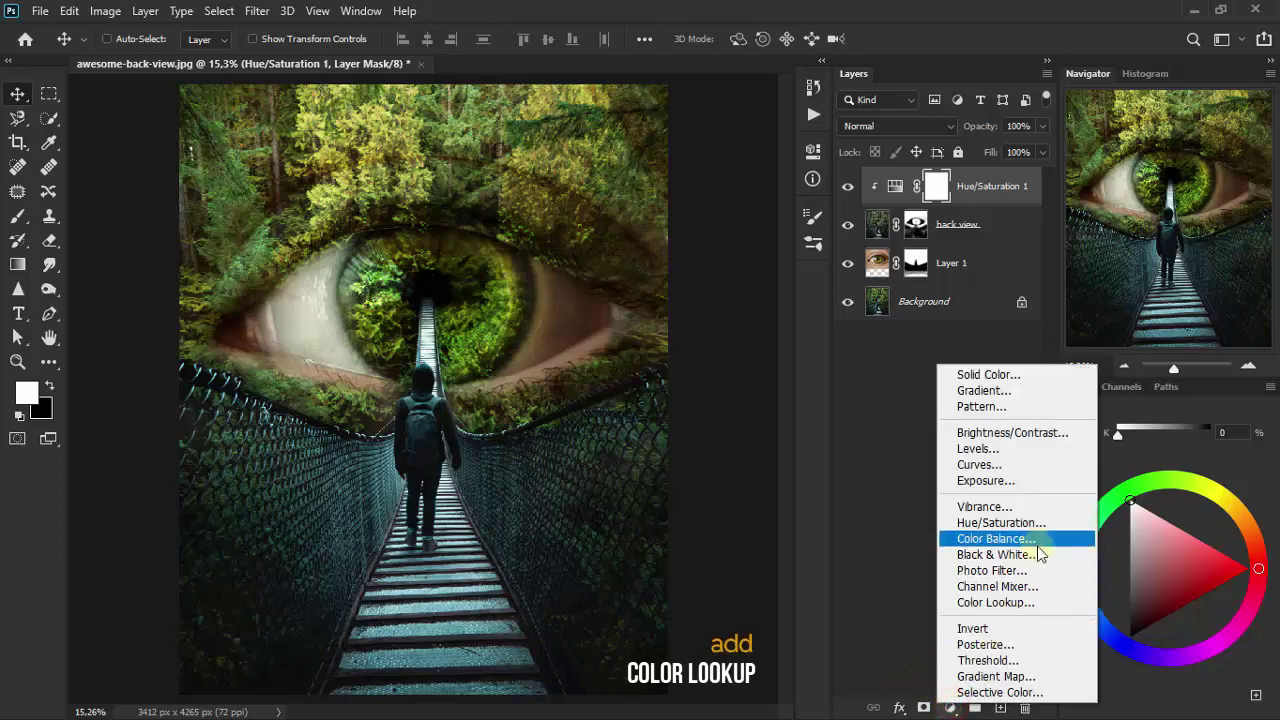
Add a TealOrangePlusContrast Color Lookup layer in Lighten mode, then create empty Layer 2.
{"action": "left_click", "coordinate": [1051, 605]}
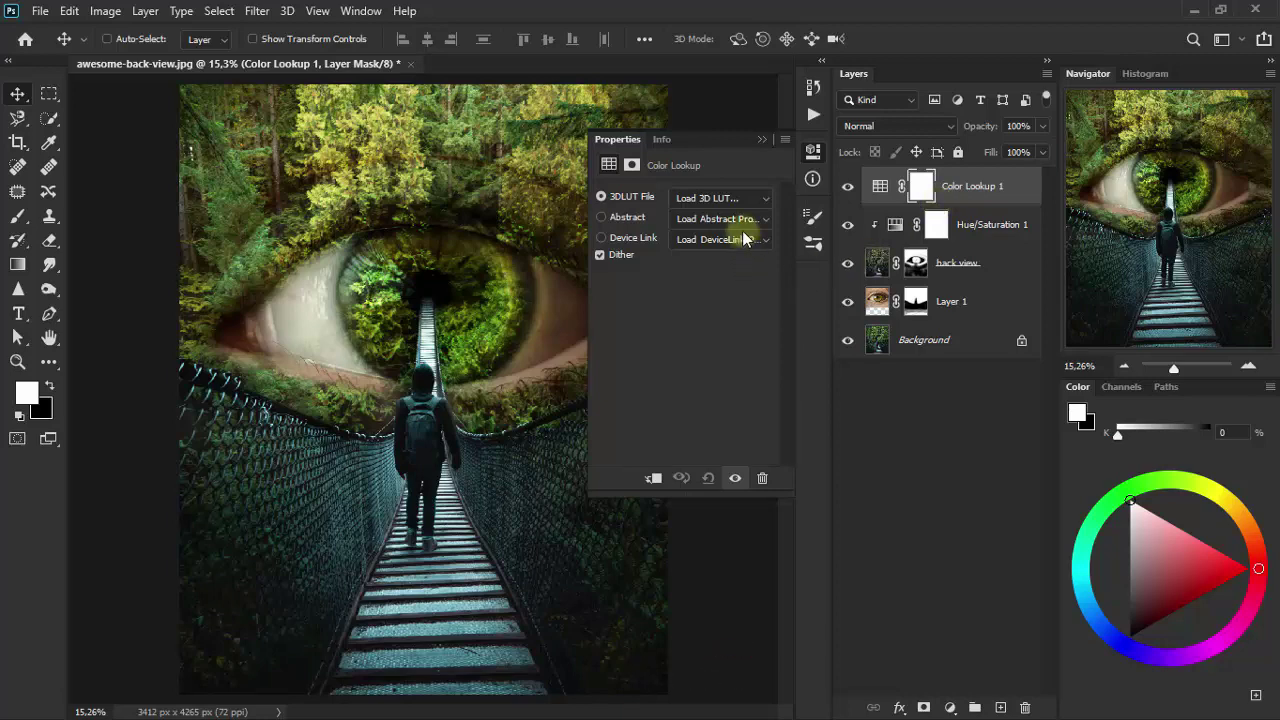
{"action": "left_click", "coordinate": [744, 198]}
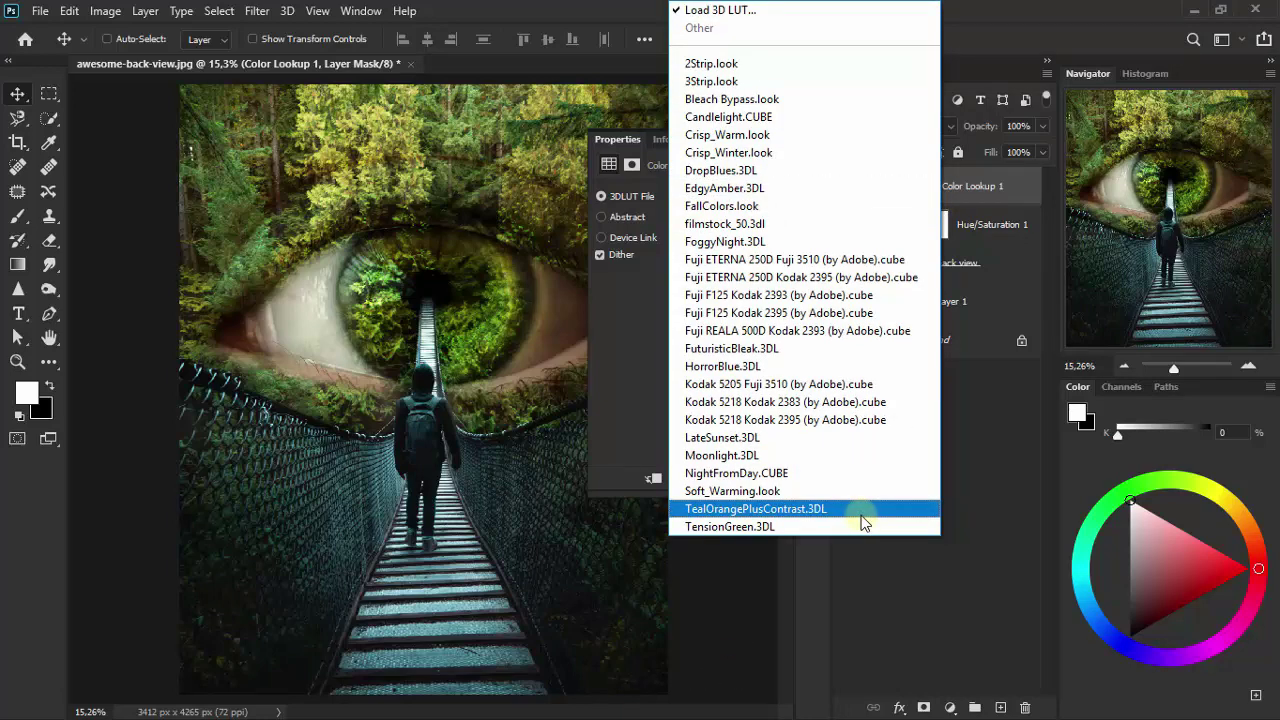
{"action": "left_click", "coordinate": [861, 513]}
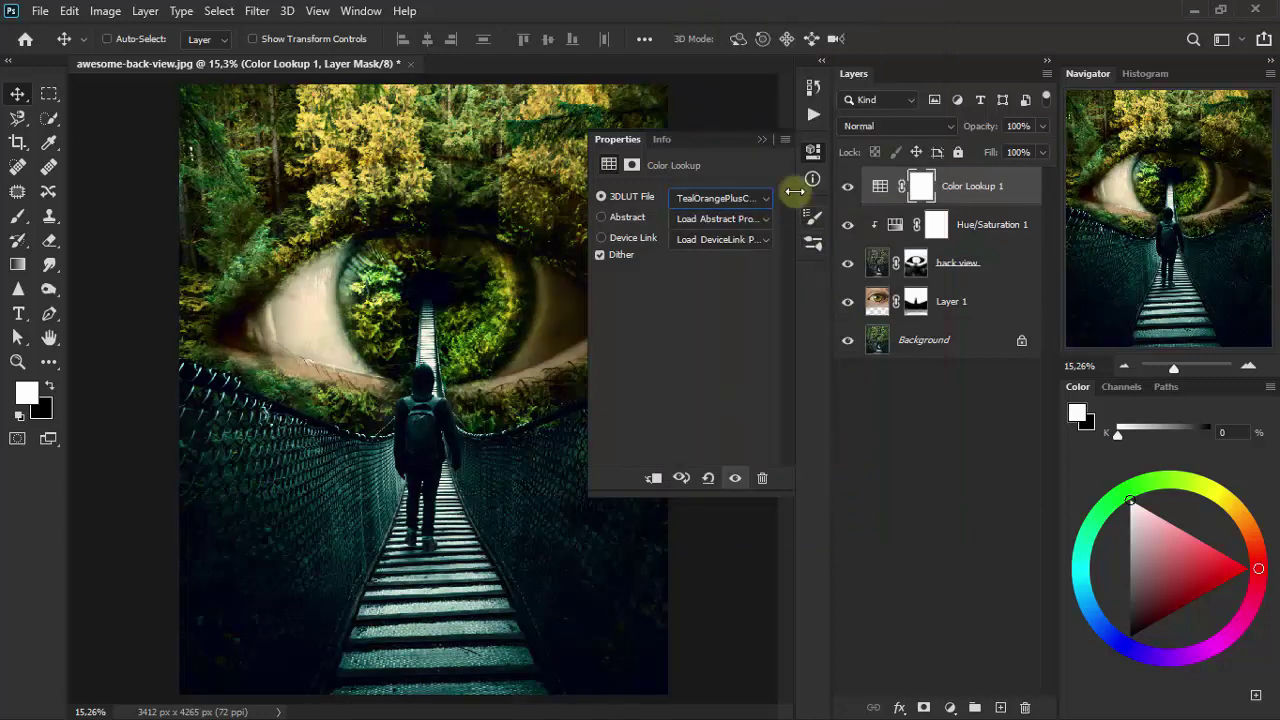
{"action": "left_click", "coordinate": [763, 135]}
{"action": "left_click", "coordinate": [900, 130]}
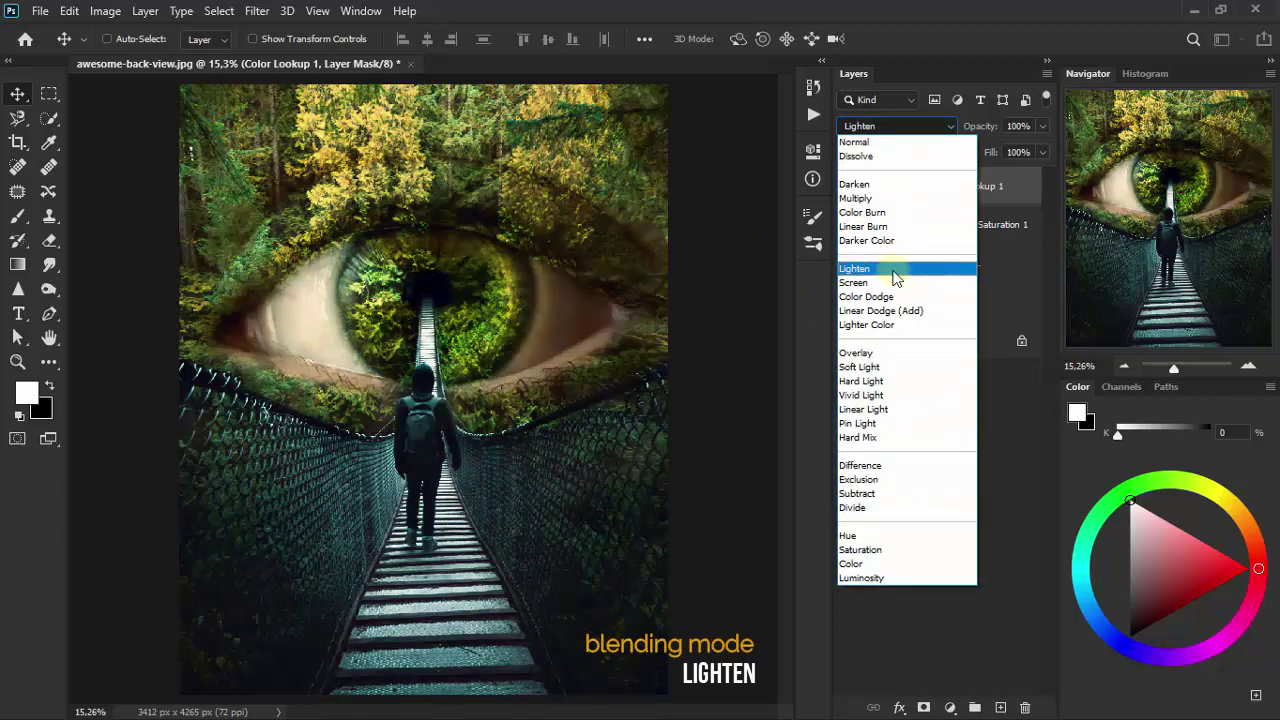
{"action": "left_click", "coordinate": [893, 269]}
{"action": "left_click", "coordinate": [848, 195]}
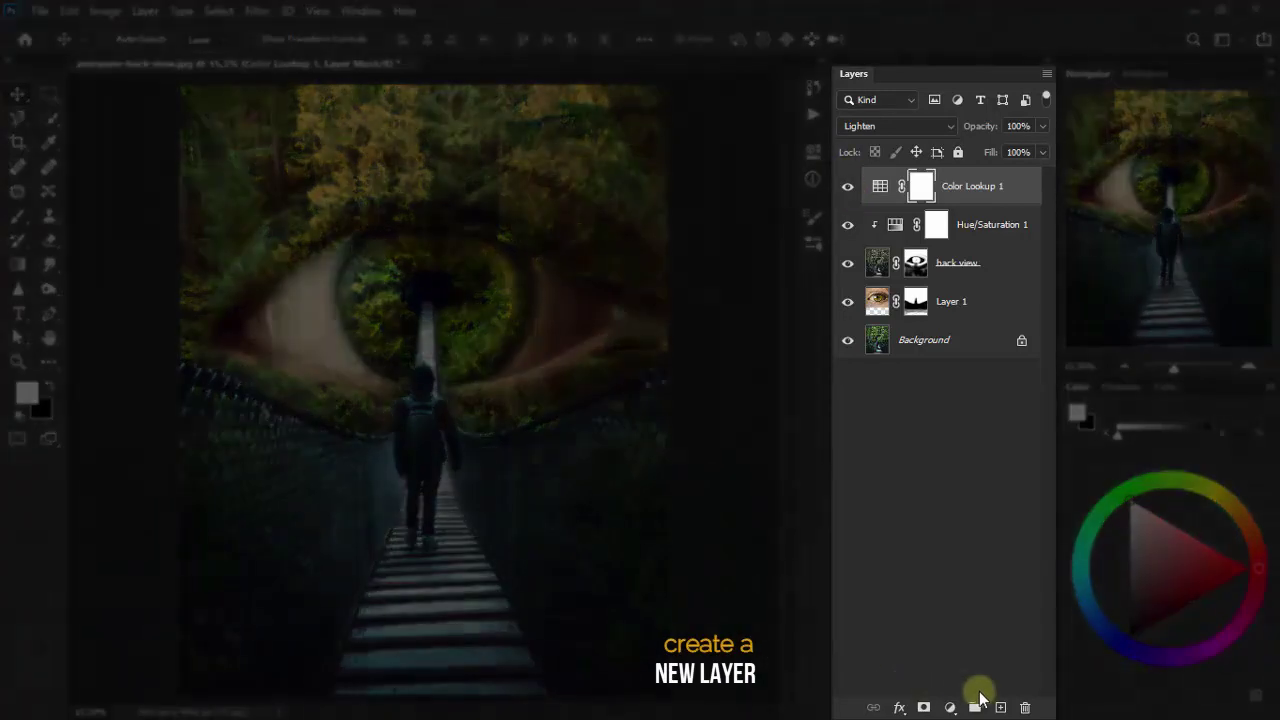
{"action": "left_click", "coordinate": [1000, 707]}
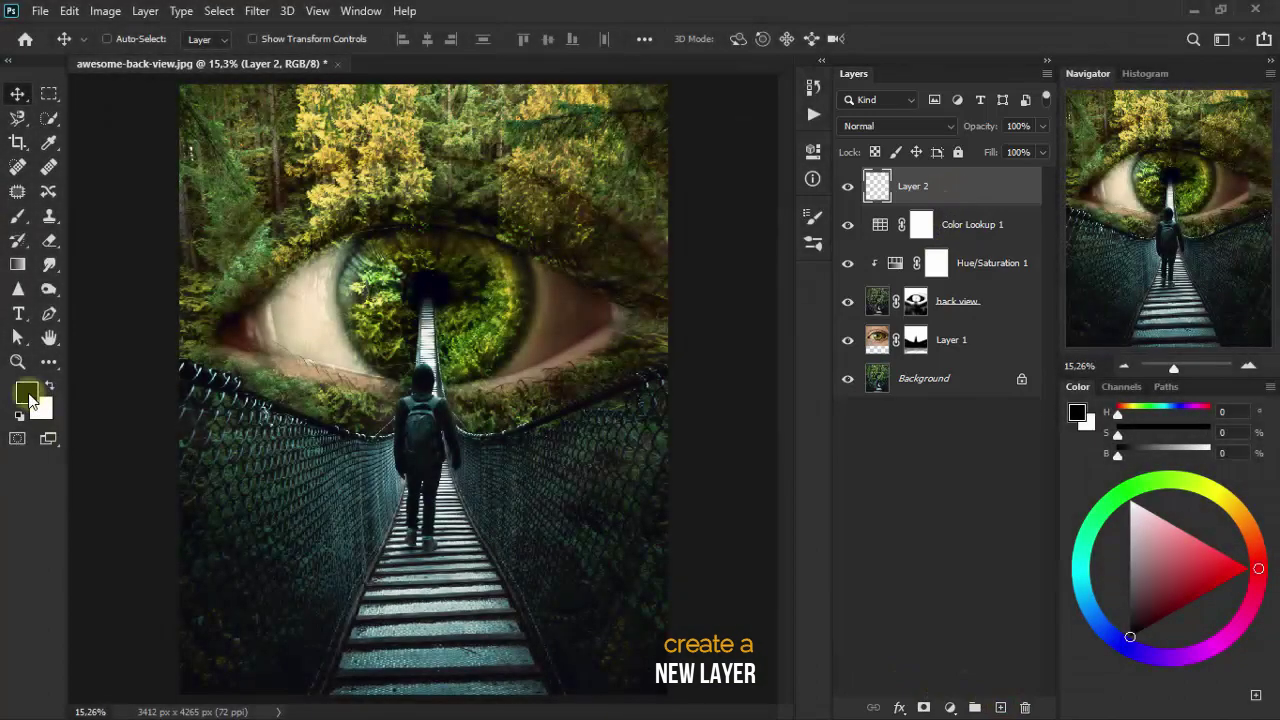
Set the foreground colour to hex ffe0a6 in the Color Picker.
{"action": "left_click", "coordinate": [29, 397]}
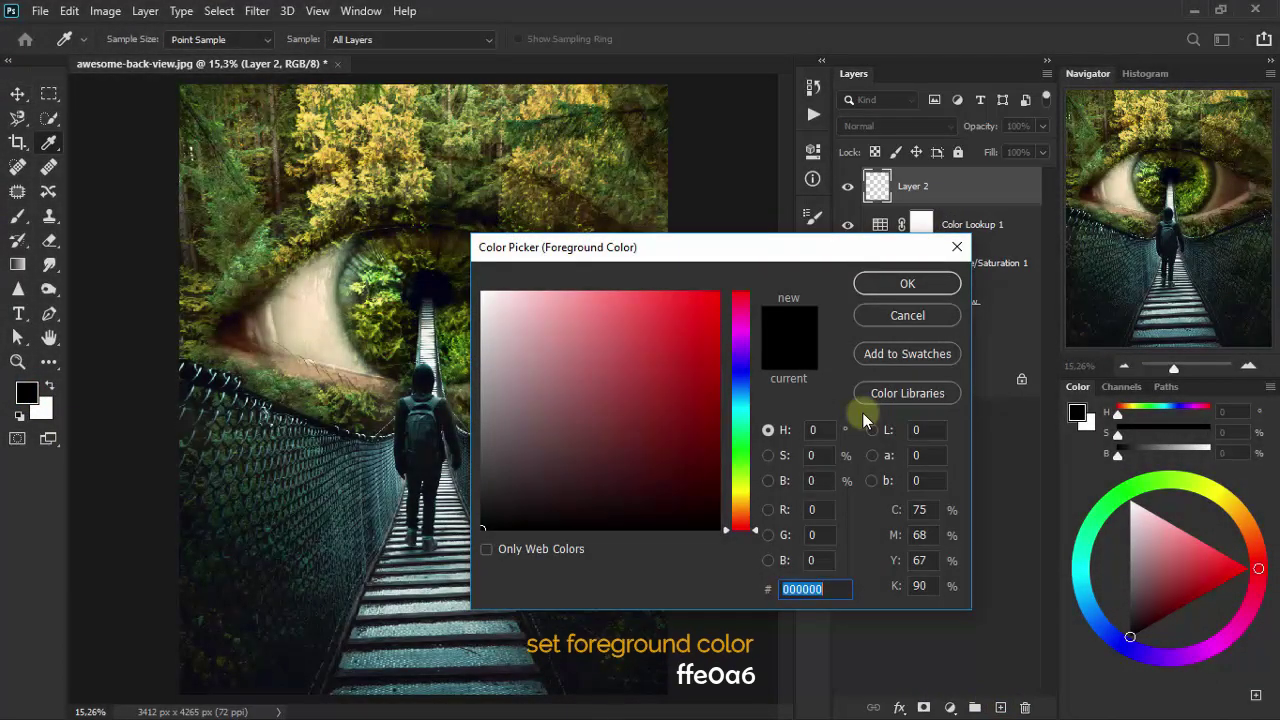
{"action": "type", "text": "ffe0a6"}
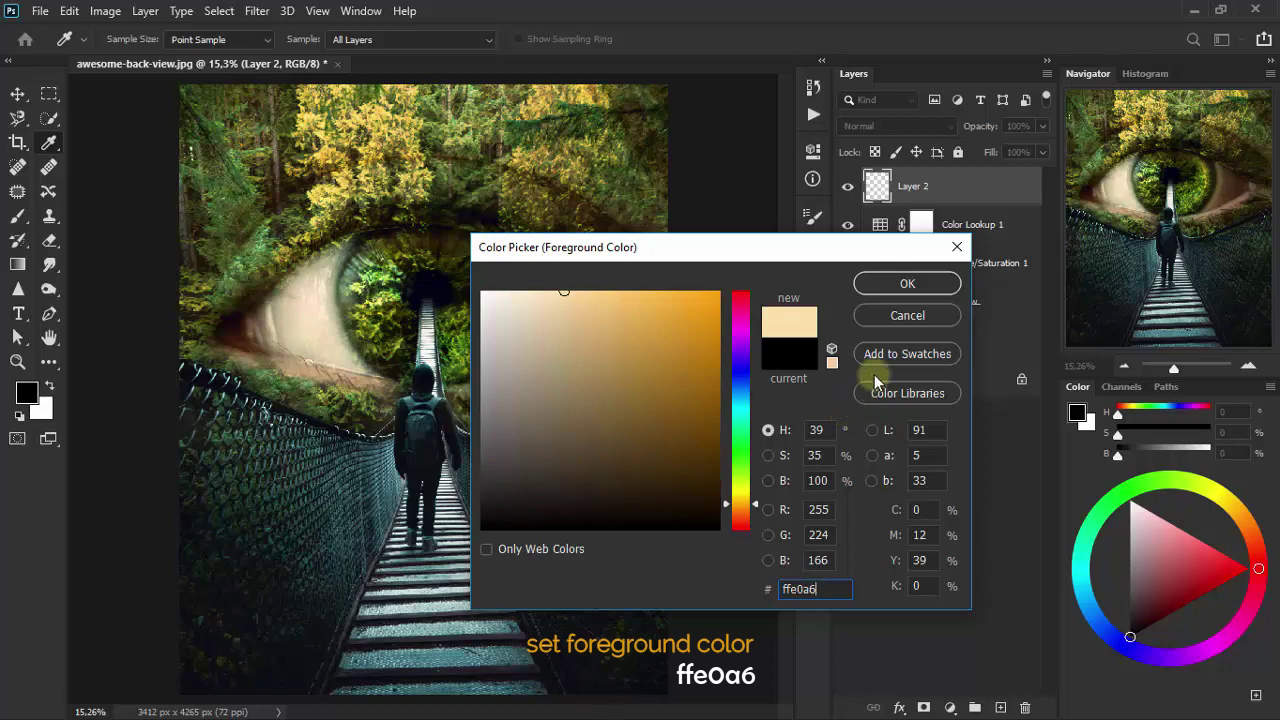
{"action": "left_click", "coordinate": [928, 290]}
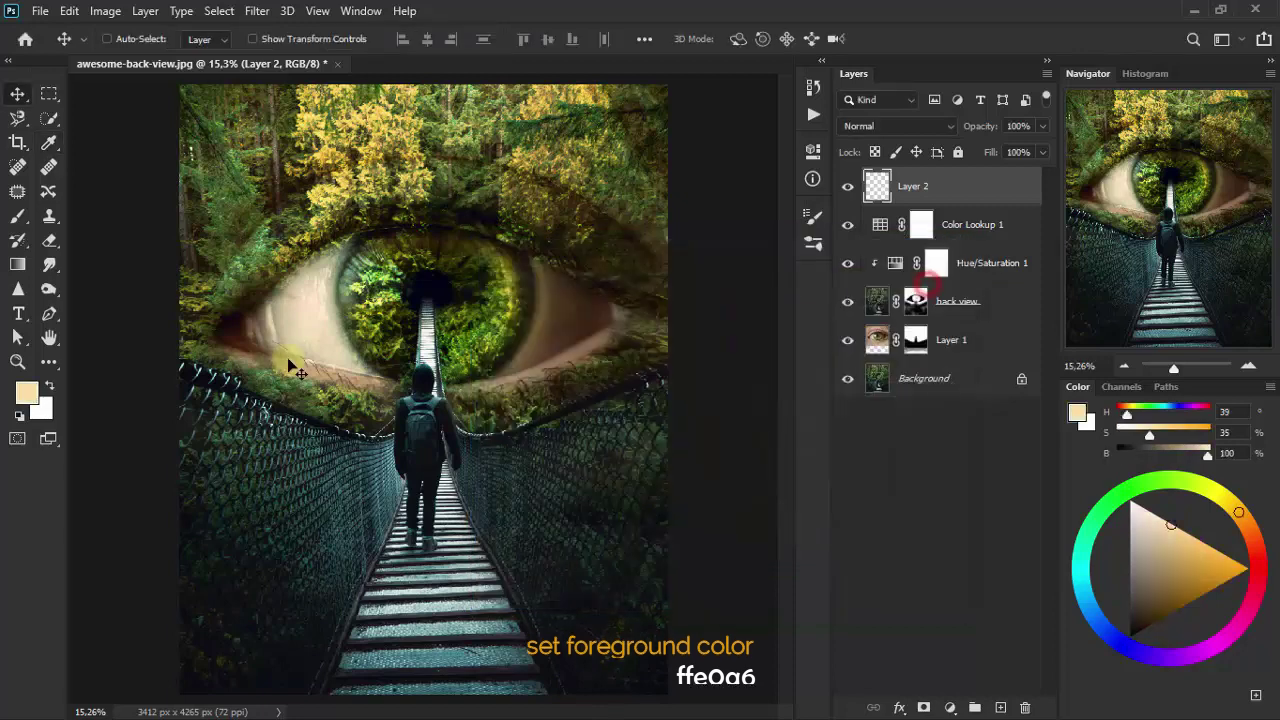
{"action": "right_click", "coordinate": [53, 368]}
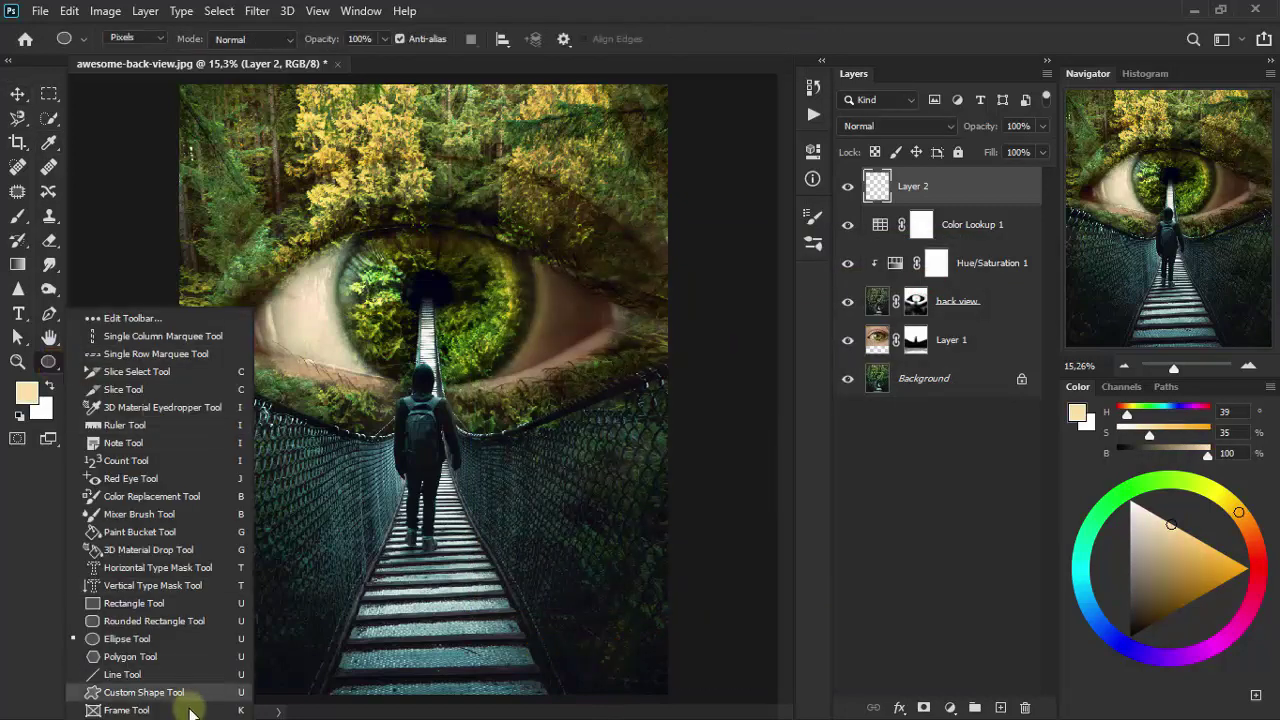
Draw a large pixel ellipse over the eye on Layer 2 and Gaussian-blur it at 1000 px.
{"action": "left_click", "coordinate": [210, 640]}
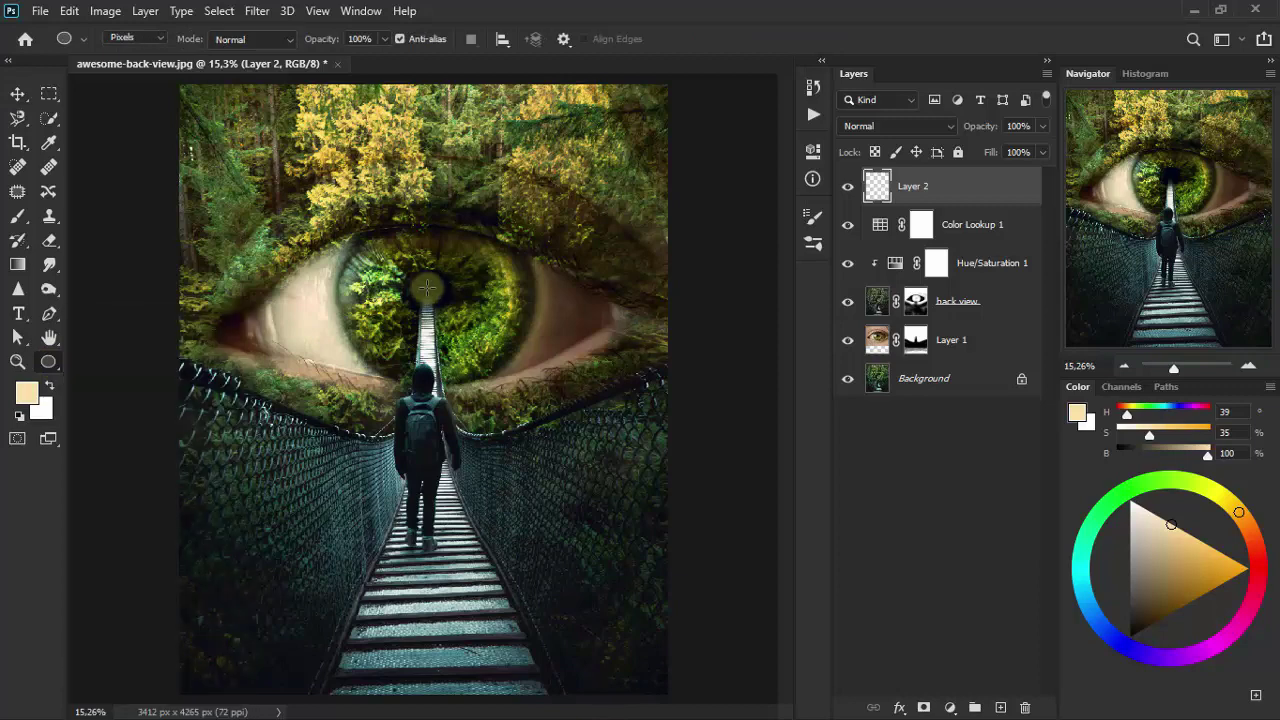
{"action": "mouse_move", "coordinate": [426, 288]}
{"action": "left_mouse_down"}
{"action": "mouse_move", "coordinate": [600, 714]}
{"action": "mouse_move", "coordinate": [611, 706]}
{"action": "left_mouse_up"}
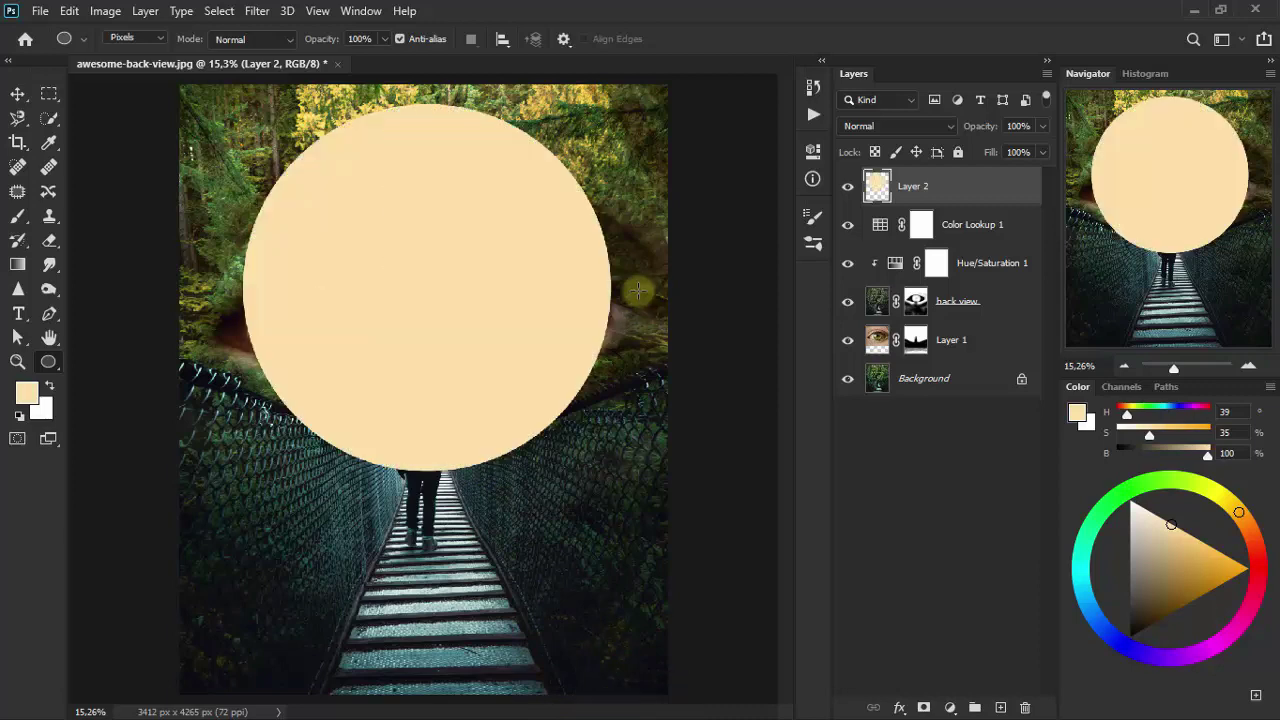
{"action": "left_click", "coordinate": [266, 12]}
{"action": "mouse_move", "coordinate": [300, 222]}
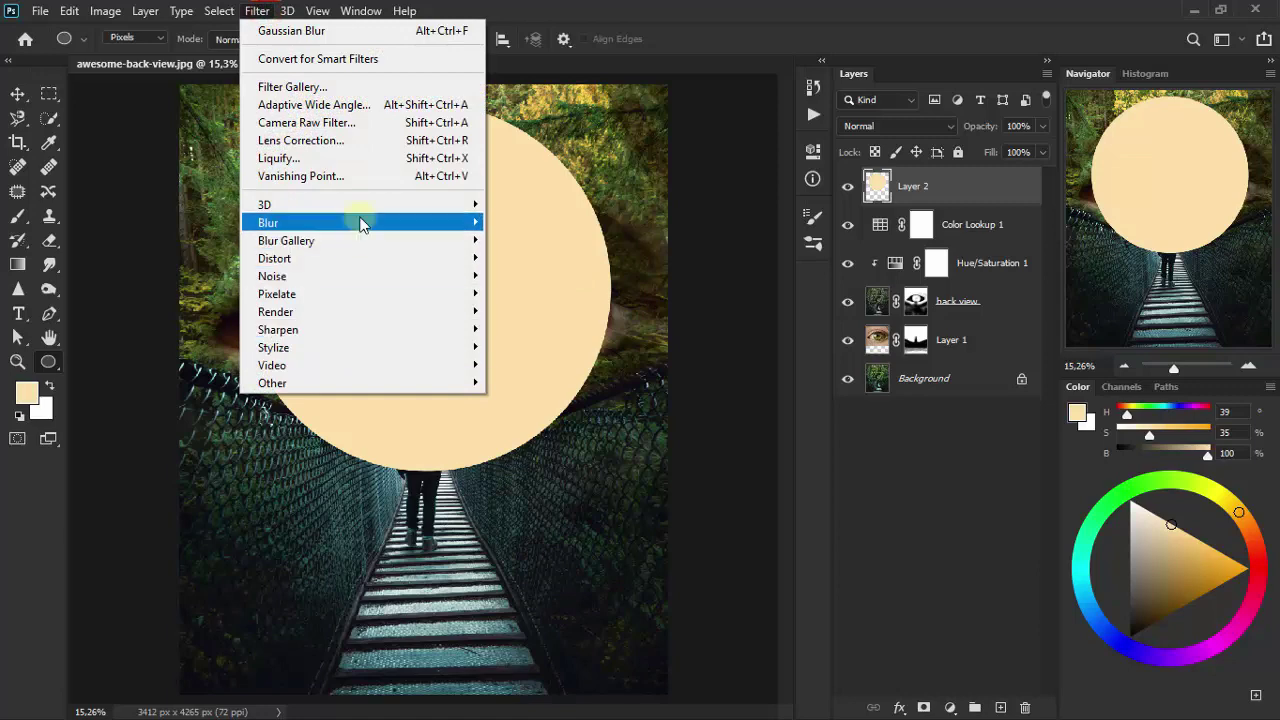
{"action": "left_click", "coordinate": [558, 291]}
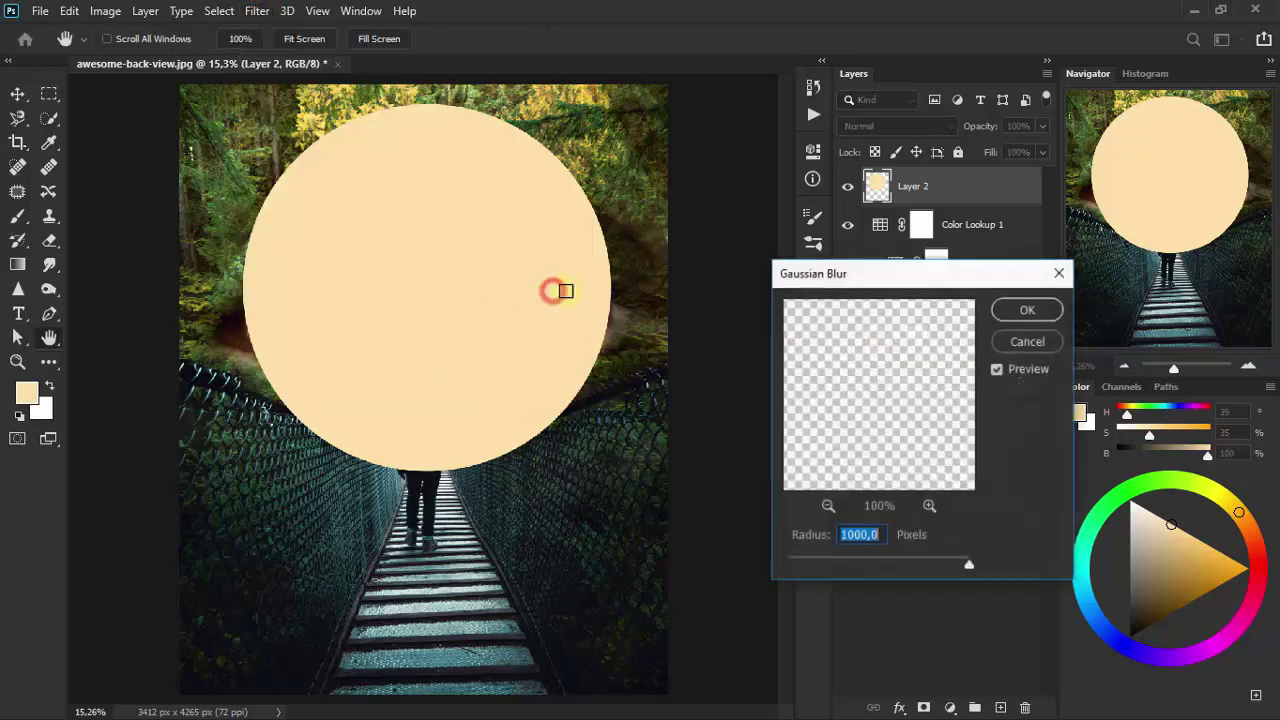
{"action": "mouse_move", "coordinate": [897, 276]}
{"action": "left_mouse_down"}
{"action": "mouse_move", "coordinate": [606, 93]}
{"action": "mouse_move", "coordinate": [599, 103]}
{"action": "left_mouse_up"}
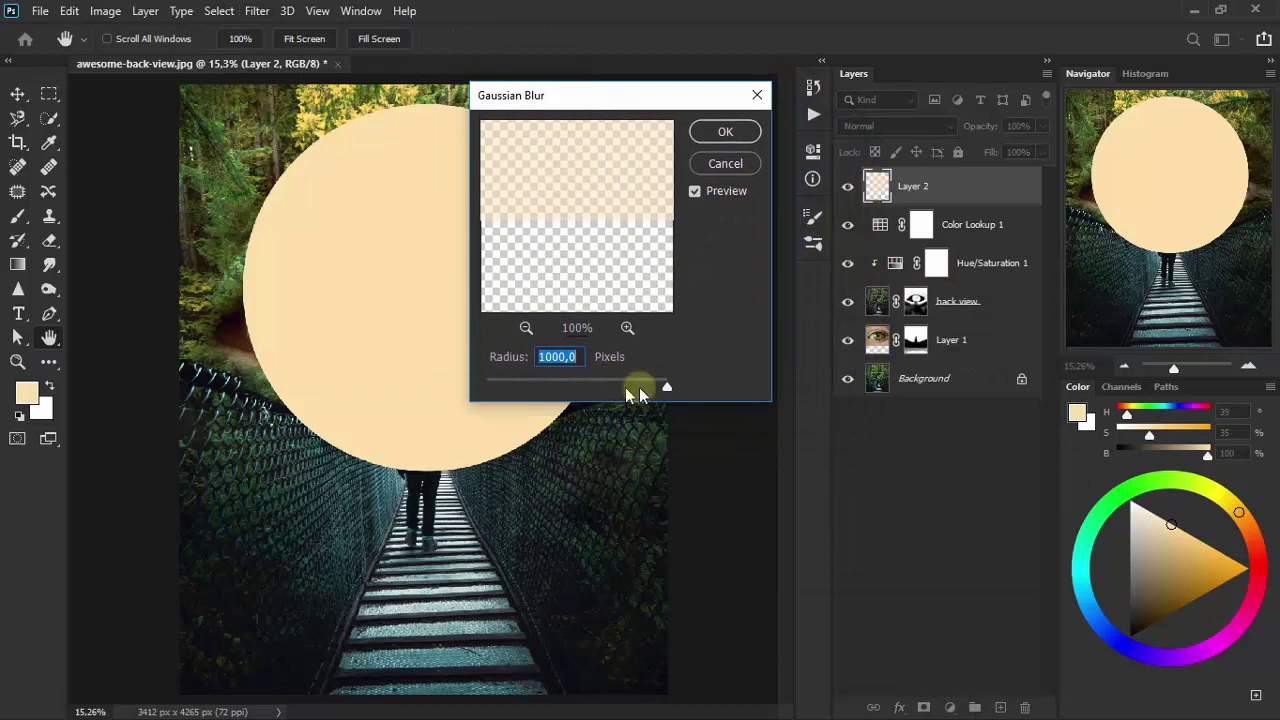
{"action": "left_click_drag", "start_coordinate": [628, 382], "coordinate": [703, 386]}
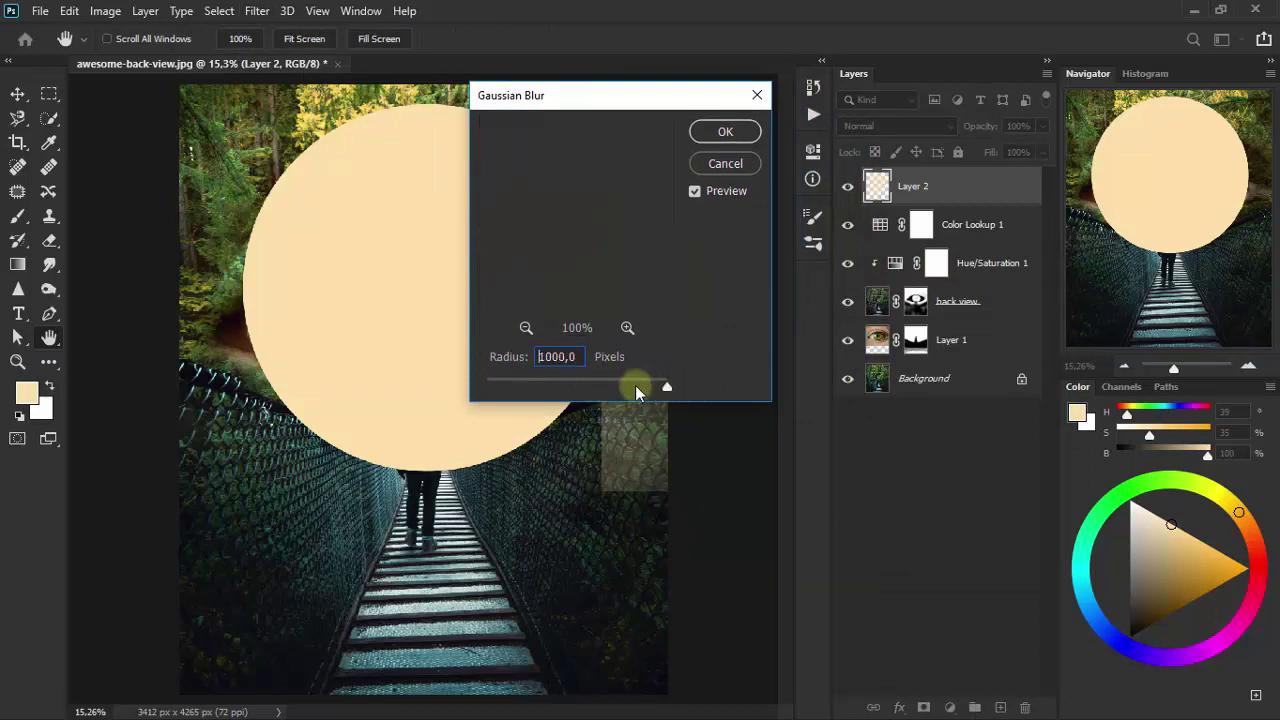
{"action": "left_click", "coordinate": [580, 360]}
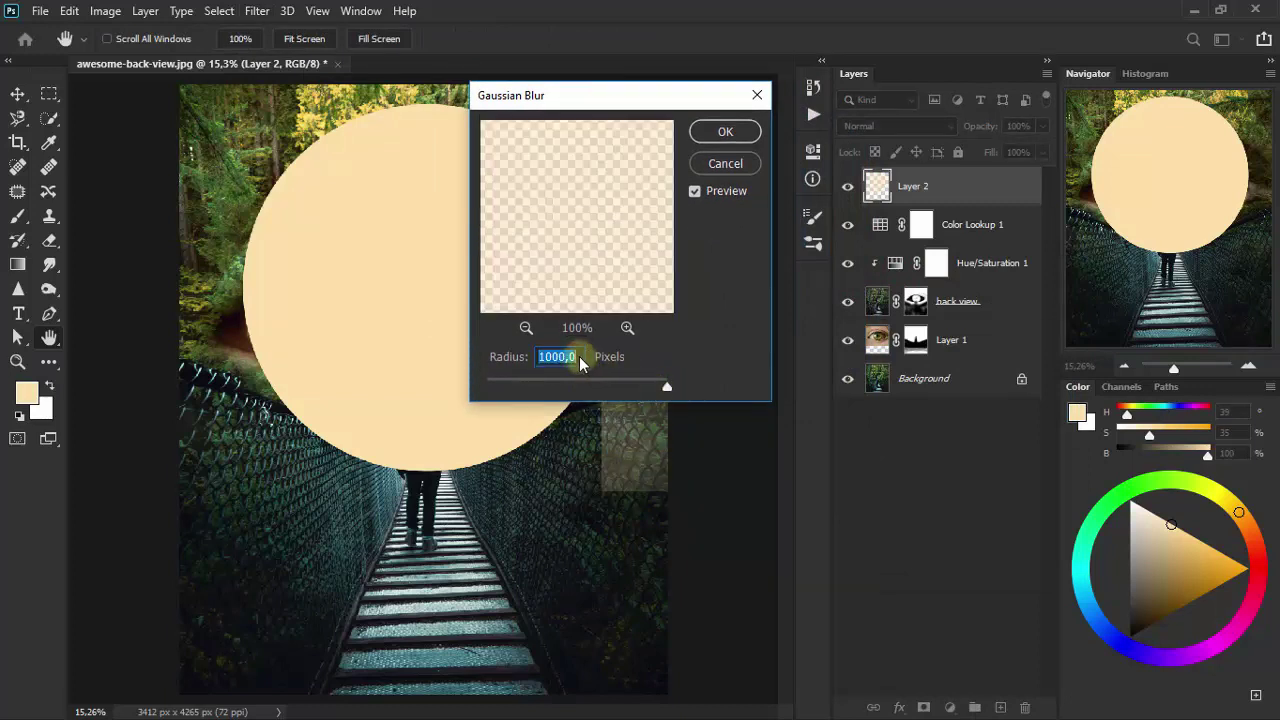
{"action": "left_click", "coordinate": [578, 357]}
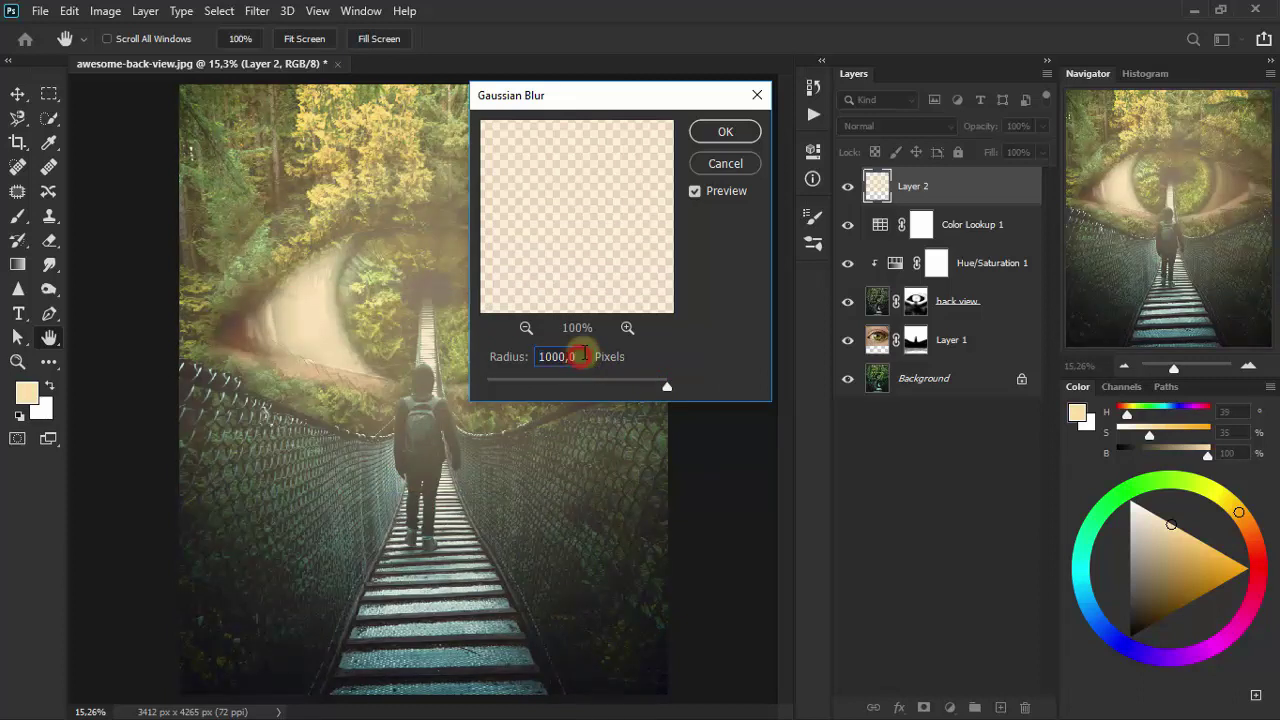
{"action": "left_click", "coordinate": [728, 131]}
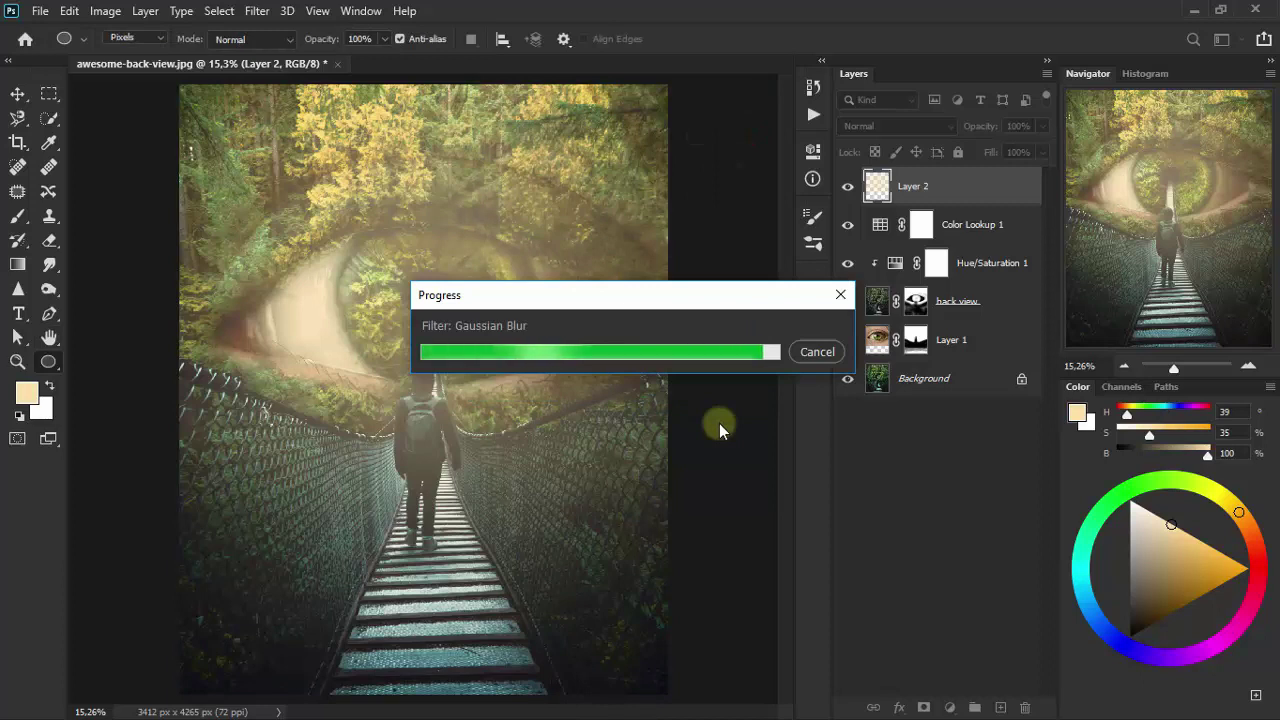
Set Layer 2 to Overlay, duplicate it as Layer 2 copy, and reselect Layer 2.
{"action": "left_click", "coordinate": [16, 94]}
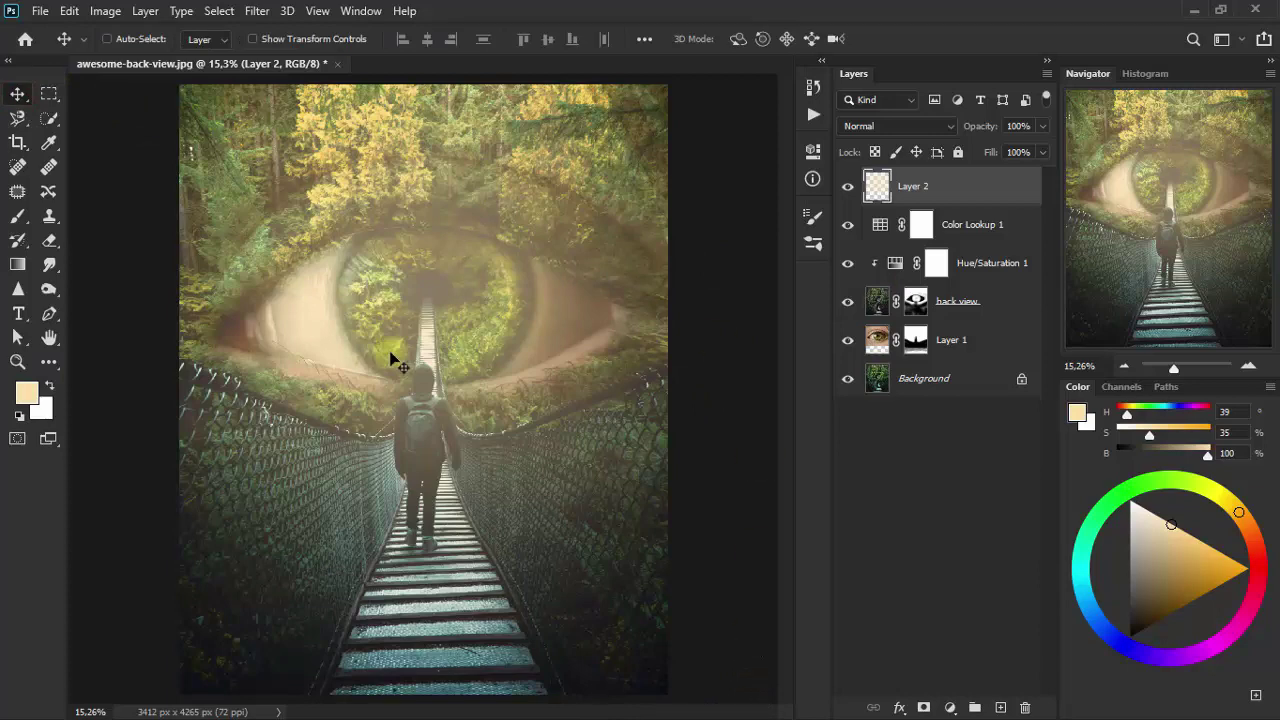
{"action": "left_click", "coordinate": [901, 128]}
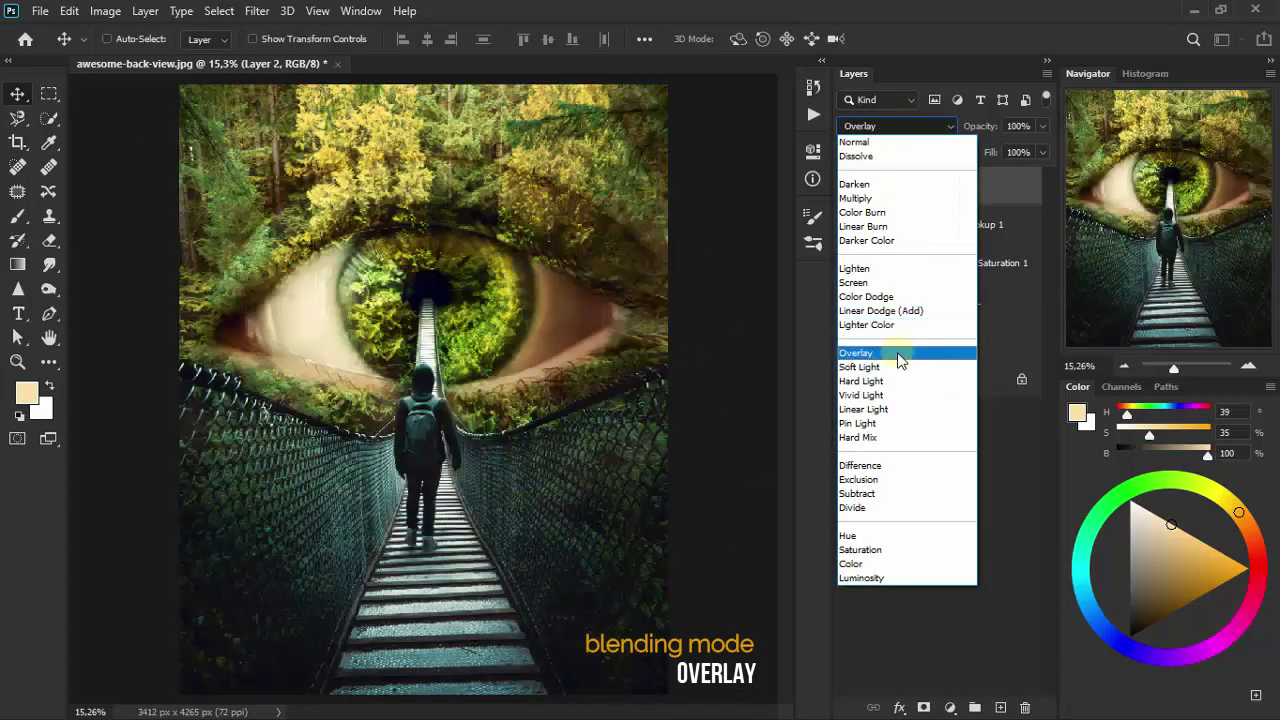
{"action": "left_click", "coordinate": [899, 357]}
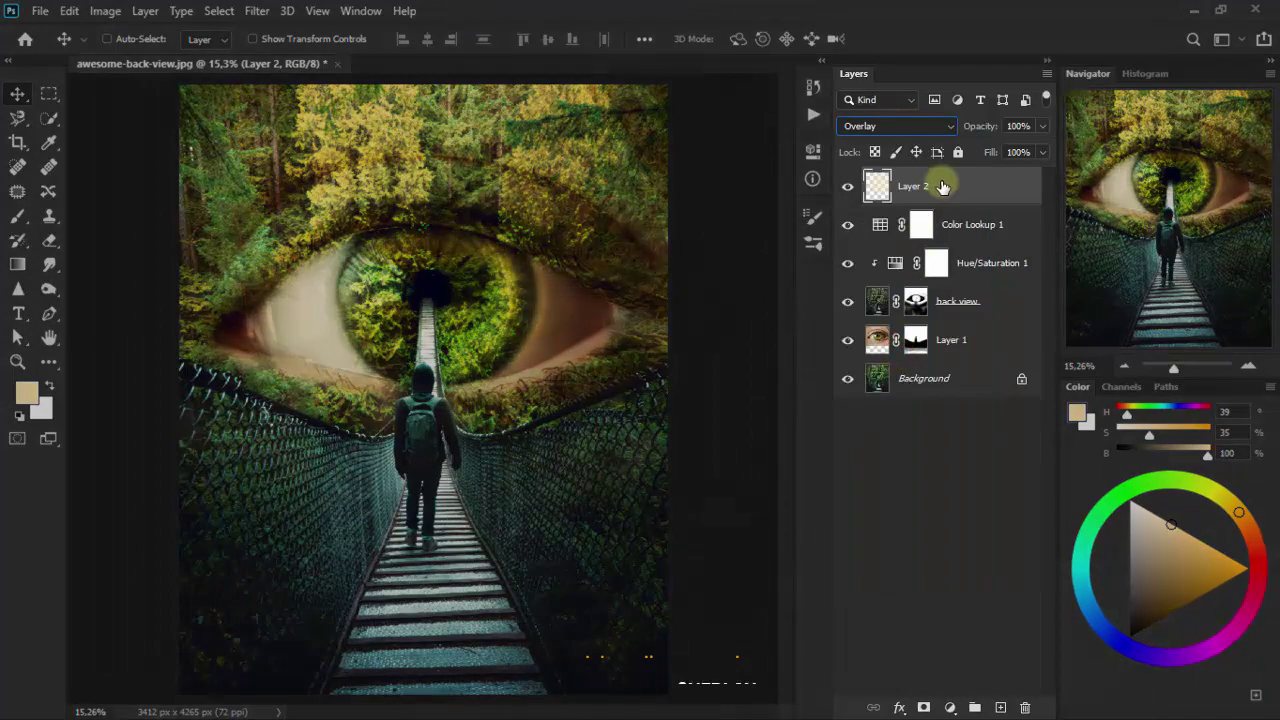
{"action": "key", "text": "ctrl+j"}
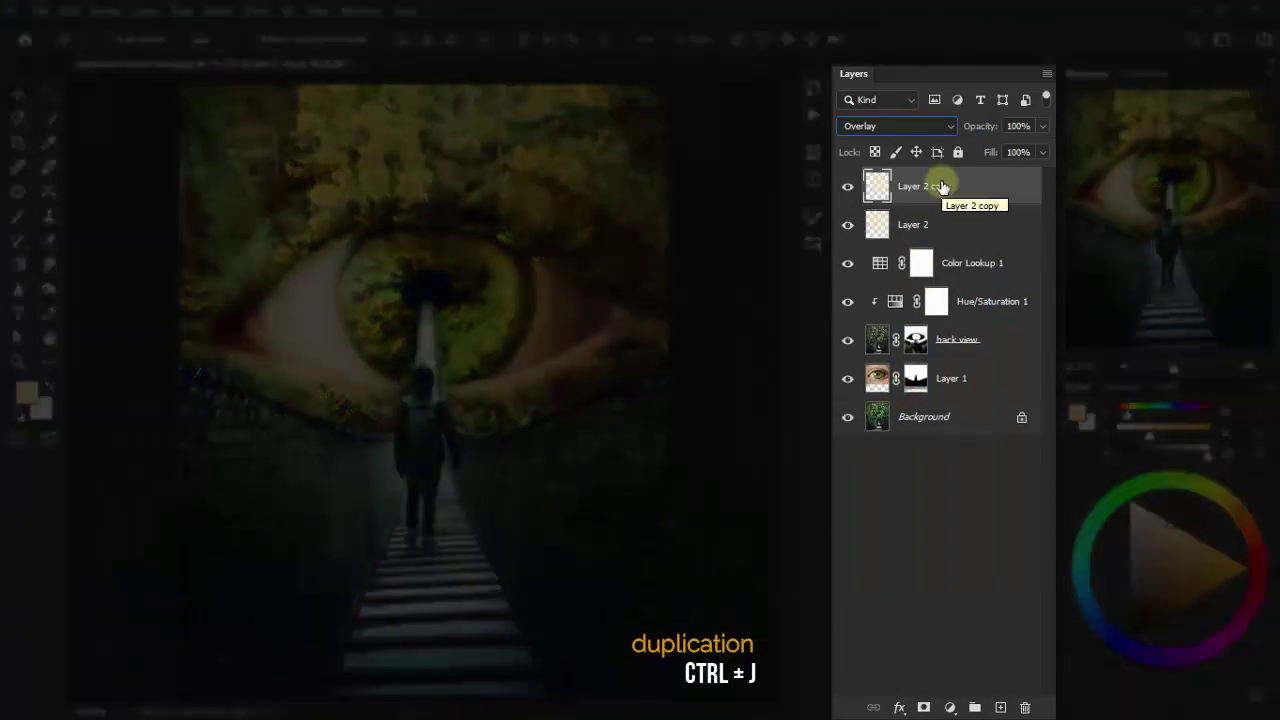
{"action": "left_click", "coordinate": [965, 231]}
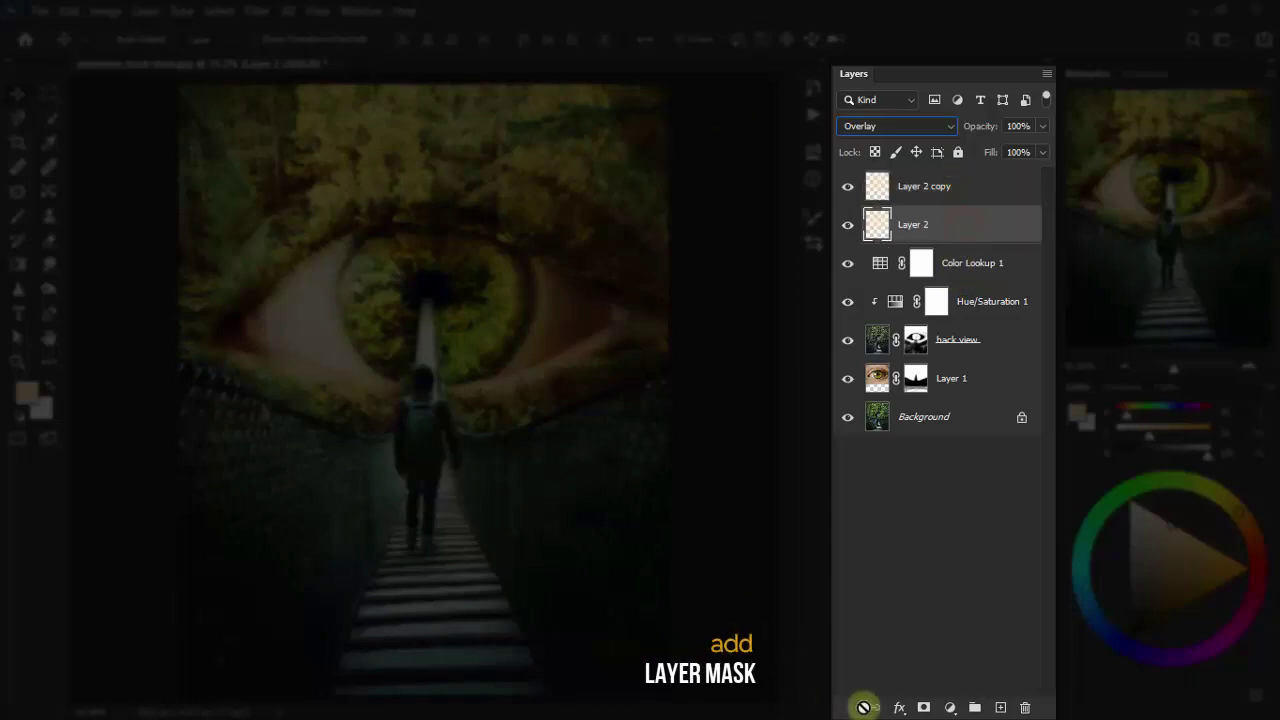
Add a layer mask to Layer 2 and erase the overlay from the iris and pupil.
{"action": "left_click", "coordinate": [925, 708]}
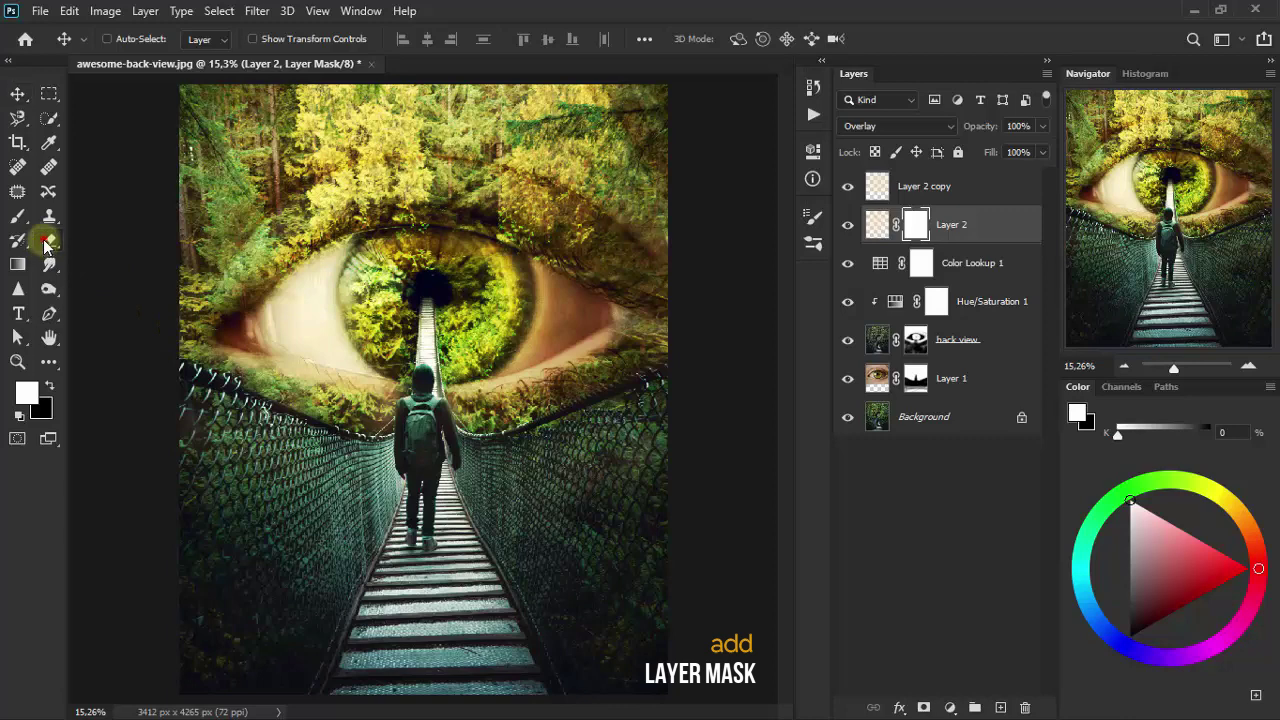
{"action": "left_click", "coordinate": [49, 240]}
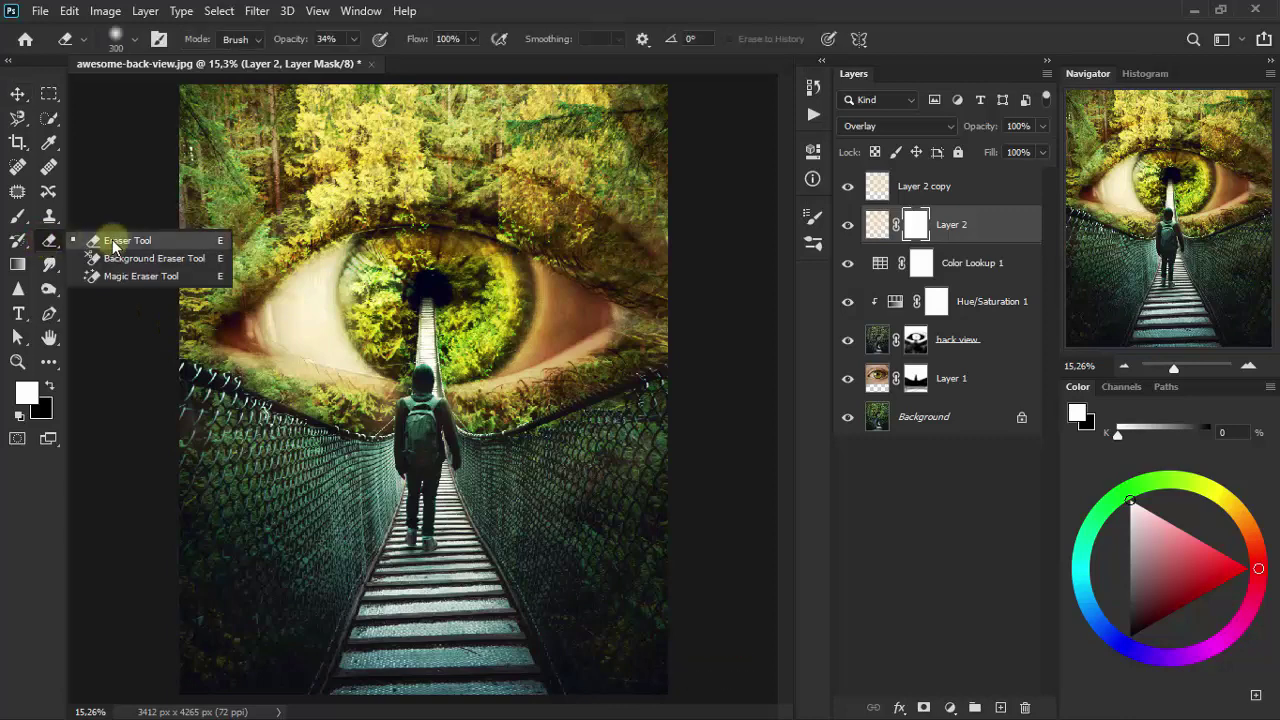
{"action": "left_click", "coordinate": [172, 245]}
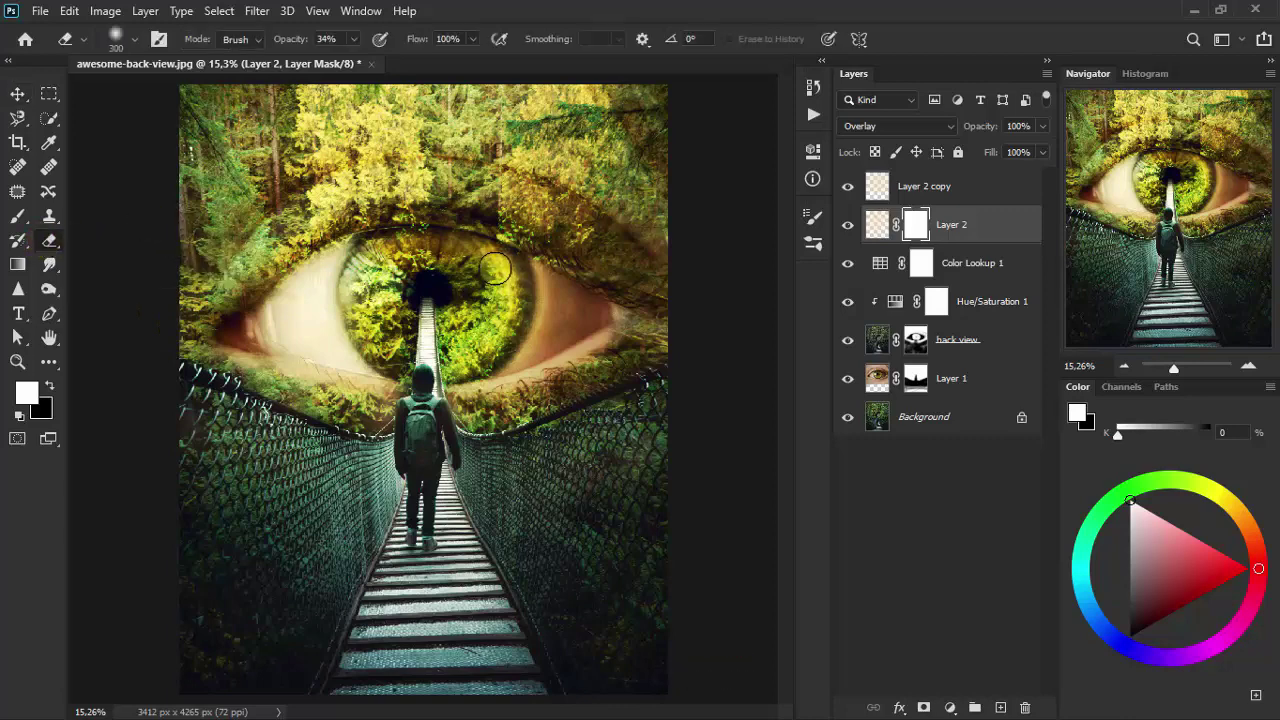
{"action": "mouse_move", "coordinate": [494, 268]}
{"action": "left_mouse_down"}
{"action": "mouse_move", "coordinate": [388, 290]}
{"action": "mouse_move", "coordinate": [378, 310]}
{"action": "mouse_move", "coordinate": [471, 341]}
{"action": "mouse_move", "coordinate": [372, 310]}
{"action": "mouse_move", "coordinate": [397, 291]}
{"action": "mouse_move", "coordinate": [429, 214]}
{"action": "mouse_move", "coordinate": [355, 205]}
{"action": "mouse_move", "coordinate": [350, 145]}
{"action": "mouse_move", "coordinate": [189, 309]}
{"action": "left_mouse_up"}
Mask the peach overlay out of the forest above and around the eye, tidying the pupil edge.
{"action": "left_click_drag", "start_coordinate": [337, 330], "coordinate": [509, 337]}
{"action": "left_click_drag", "start_coordinate": [597, 334], "coordinate": [575, 231]}
{"action": "mouse_move", "coordinate": [485, 167]}
{"action": "left_mouse_down"}
{"action": "mouse_move", "coordinate": [348, 143]}
{"action": "mouse_move", "coordinate": [665, 228]}
{"action": "mouse_move", "coordinate": [290, 250]}
{"action": "left_mouse_up"}
{"action": "mouse_move", "coordinate": [608, 320]}
{"action": "left_mouse_down"}
{"action": "mouse_move", "coordinate": [568, 395]}
{"action": "mouse_move", "coordinate": [213, 117]}
{"action": "left_mouse_up"}
{"action": "left_click_drag", "start_coordinate": [490, 123], "coordinate": [483, 205]}
{"action": "left_click_drag", "start_coordinate": [210, 86], "coordinate": [553, 125]}
{"action": "left_click_drag", "start_coordinate": [246, 135], "coordinate": [307, 157]}
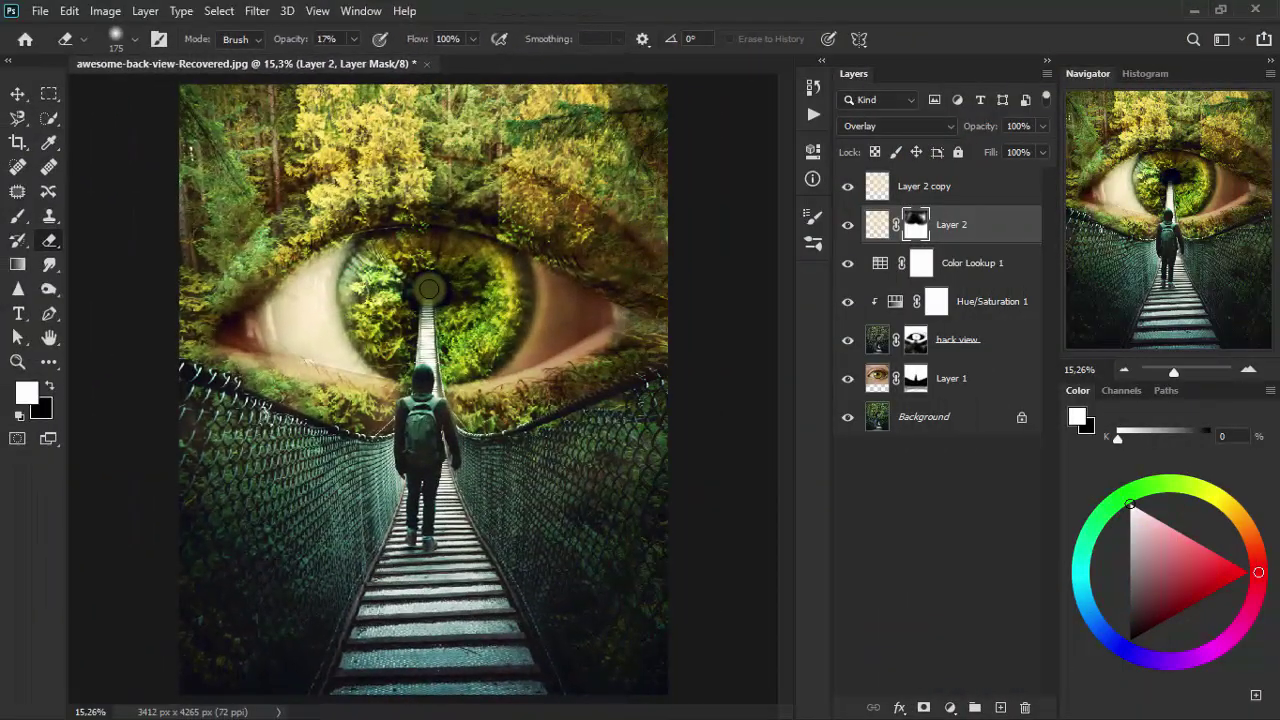
{"action": "left_click_drag", "start_coordinate": [441, 296], "coordinate": [415, 284]}
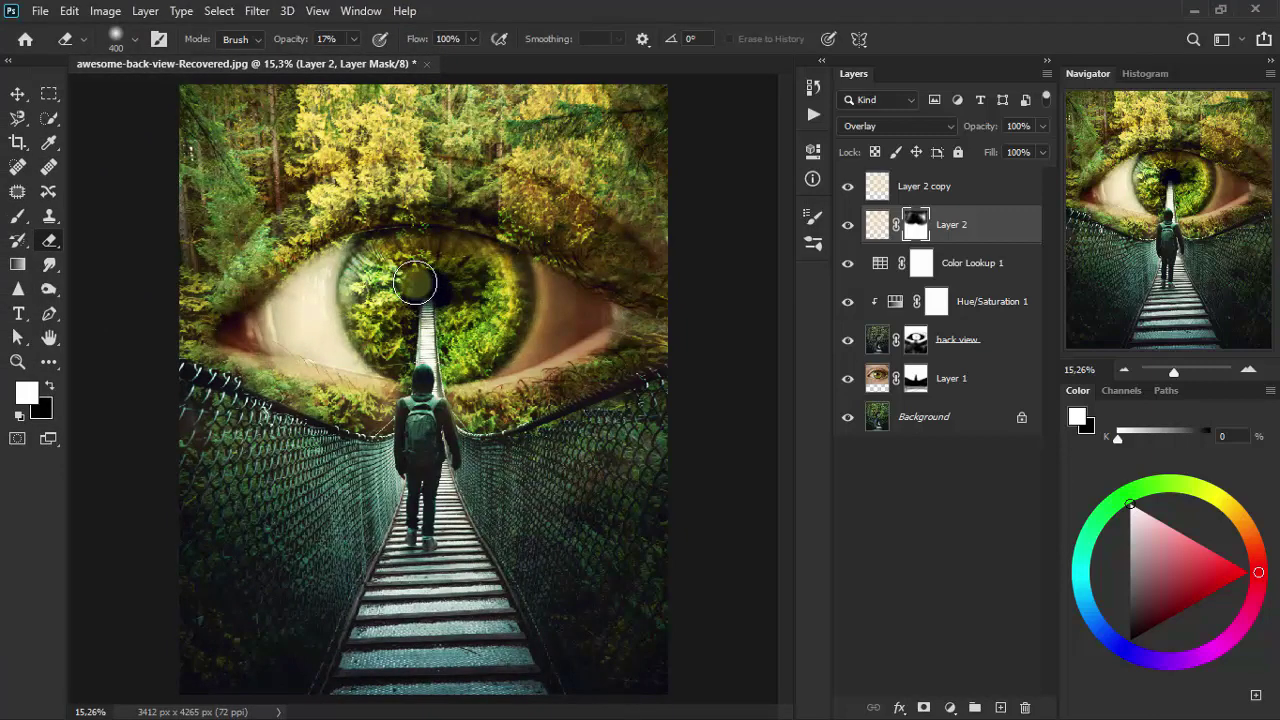
{"action": "left_click", "coordinate": [17, 95]}
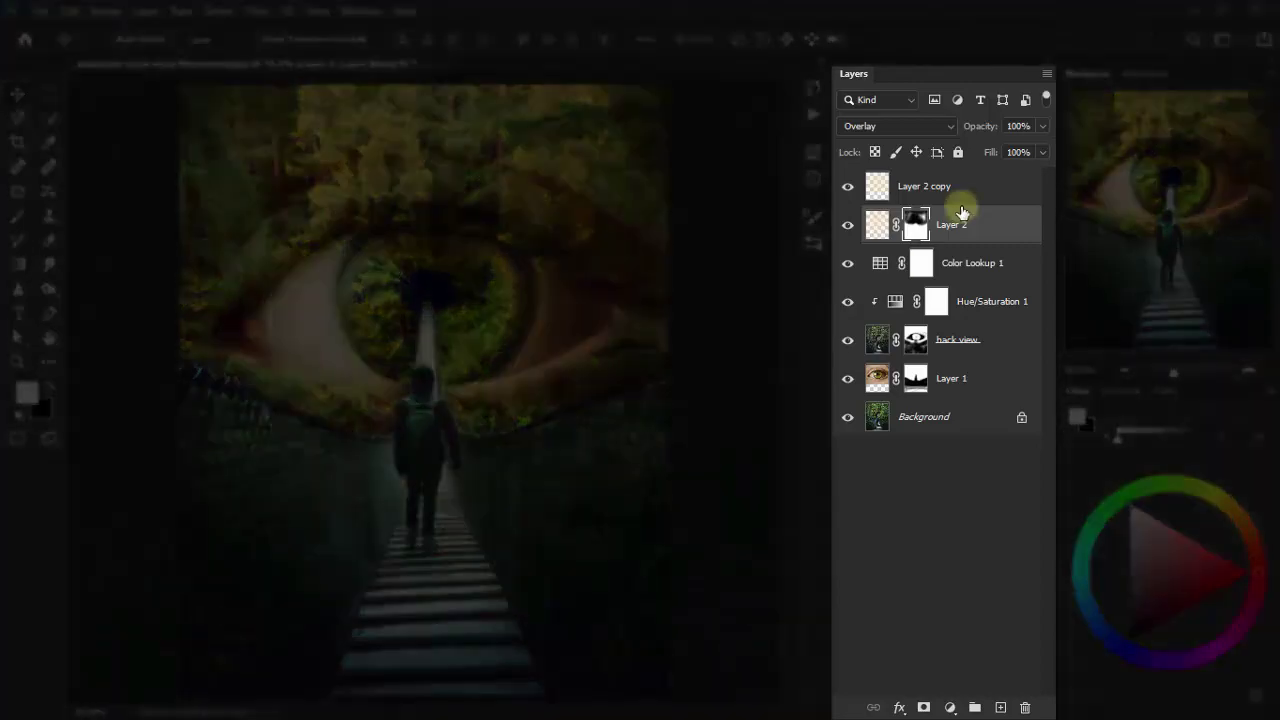
Select the Layer 2 copy row as the active layer.
{"action": "left_click", "coordinate": [970, 199]}
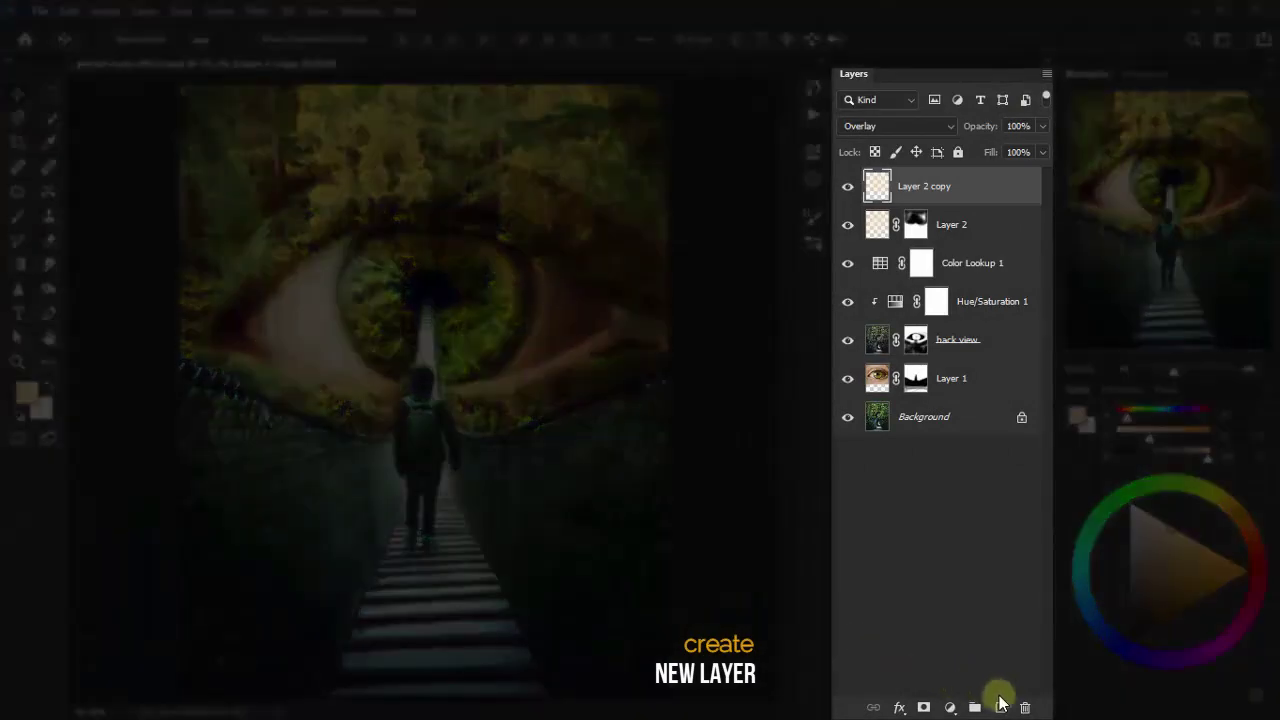
On a new Layer 3, draw a large #7abfff light-blue circle over the hiker.
{"action": "left_click", "coordinate": [1001, 707]}
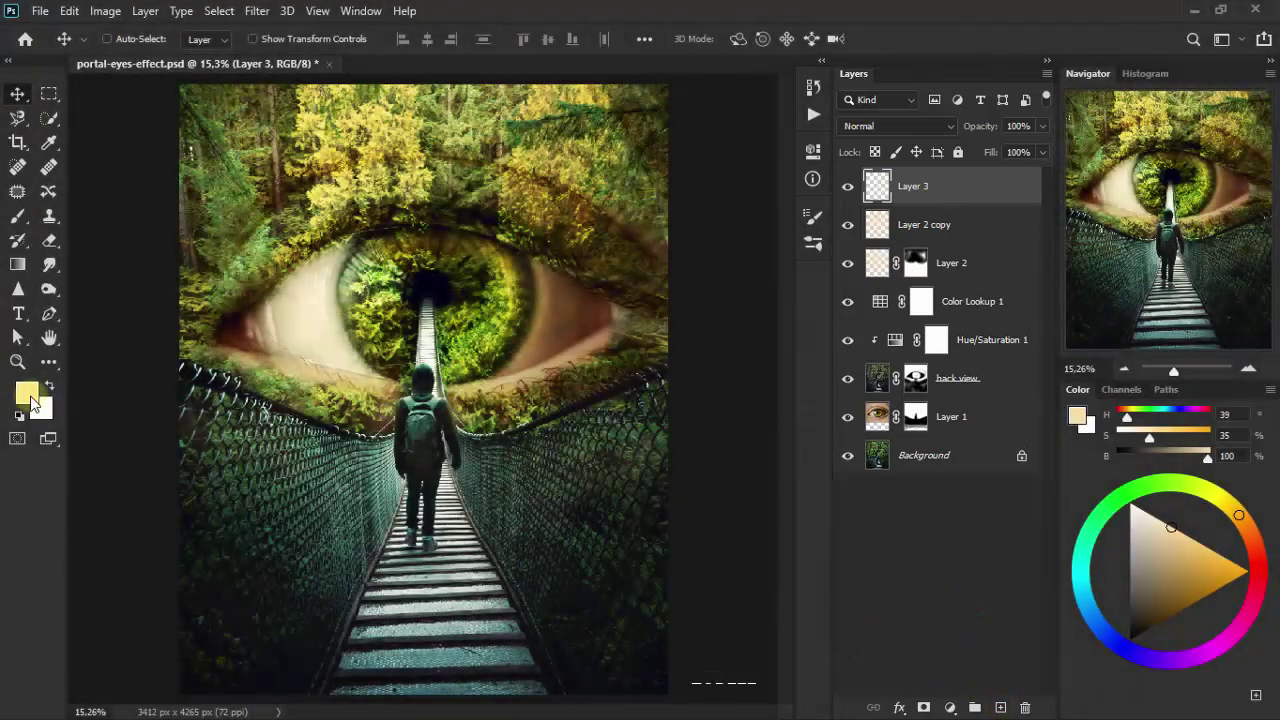
{"action": "left_click", "coordinate": [28, 395]}
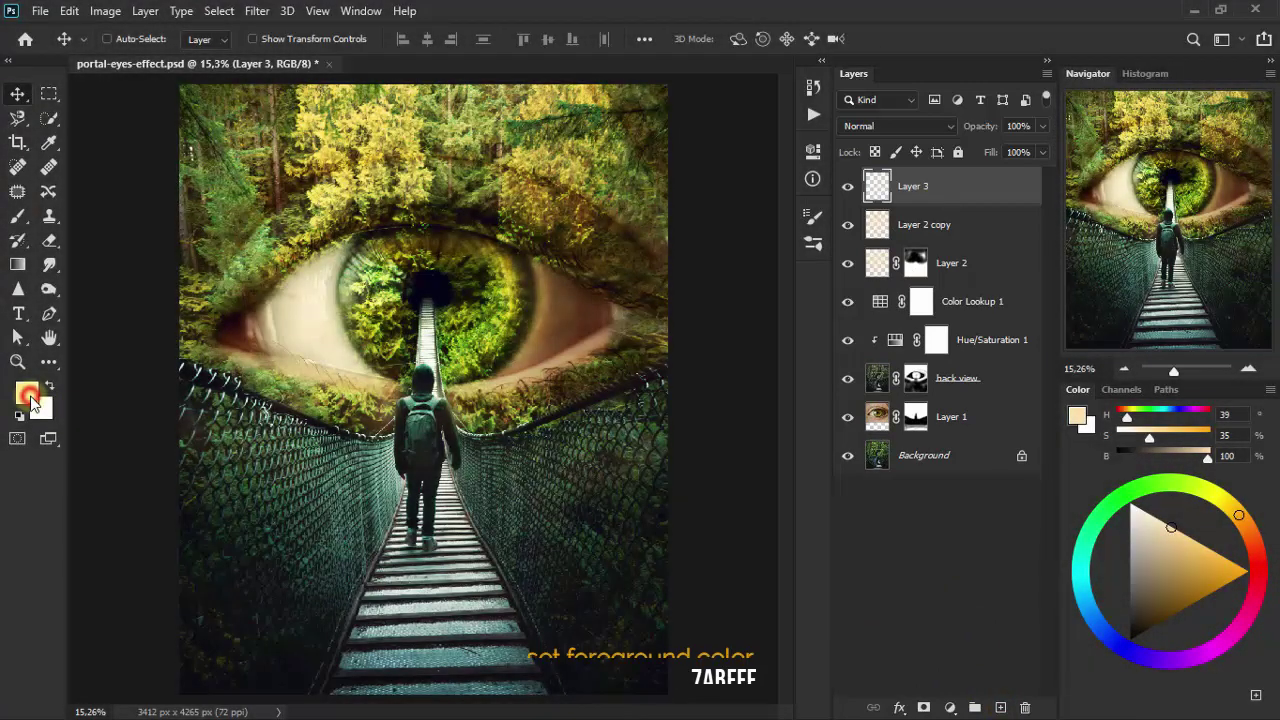
{"action": "type", "text": "7abfff"}
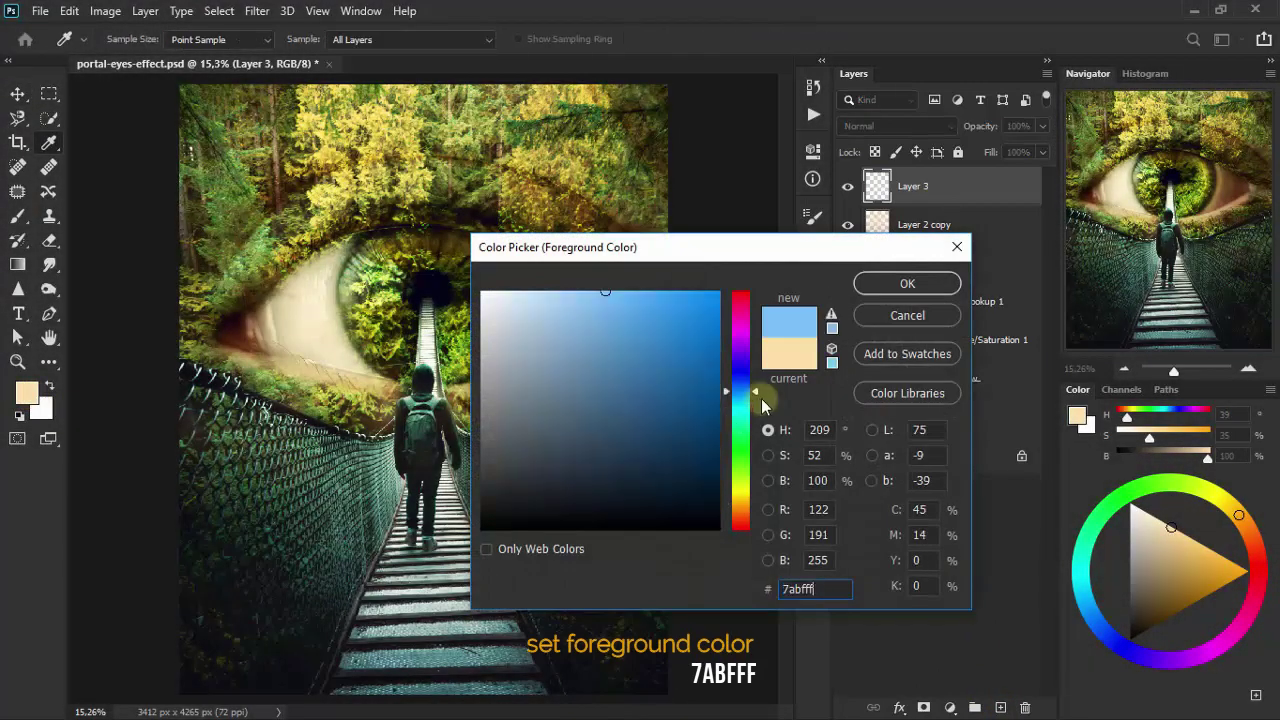
{"action": "left_click", "coordinate": [927, 285]}
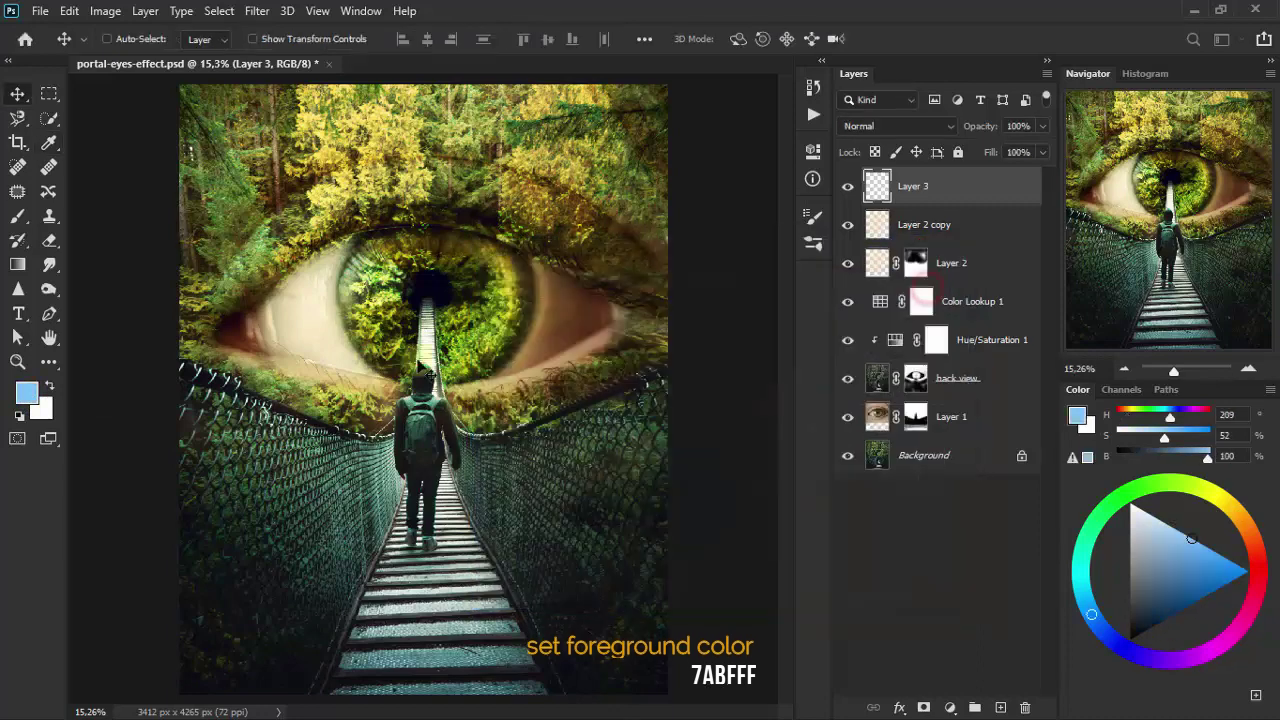
{"action": "left_click", "coordinate": [49, 368]}
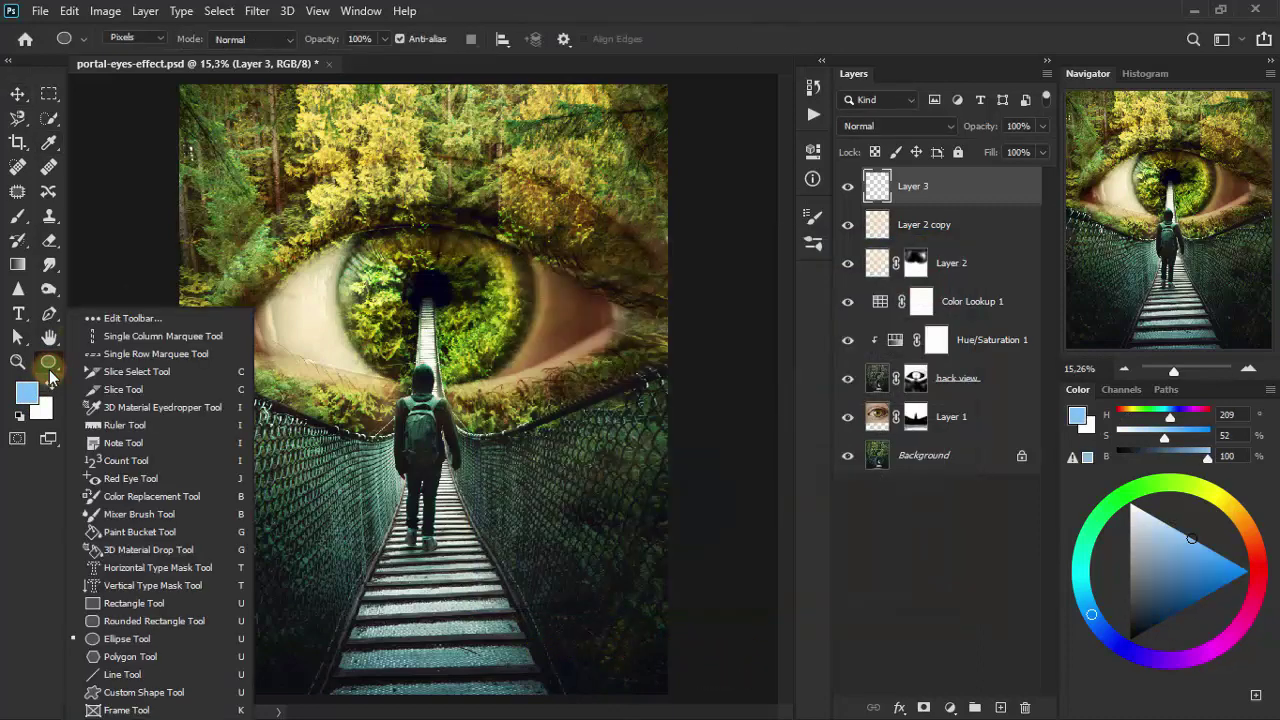
{"action": "left_click", "coordinate": [199, 640]}
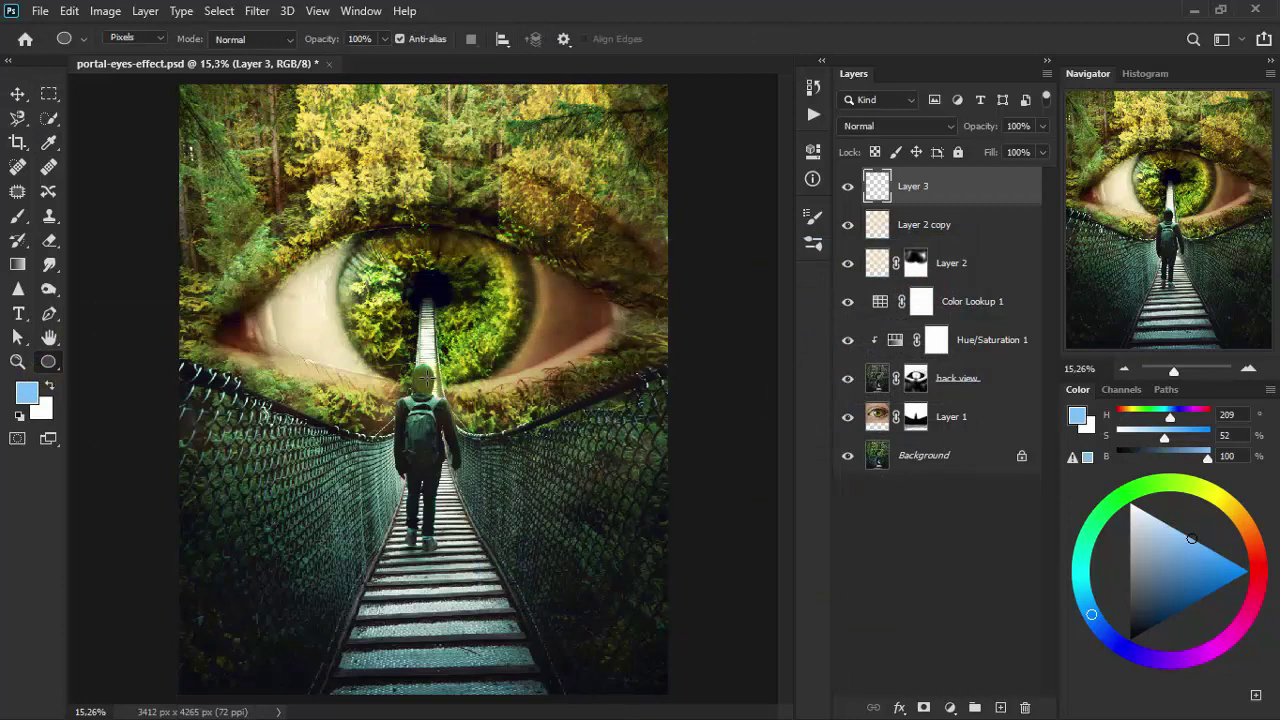
{"action": "left_click_drag", "start_coordinate": [423, 378], "coordinate": [605, 710]}
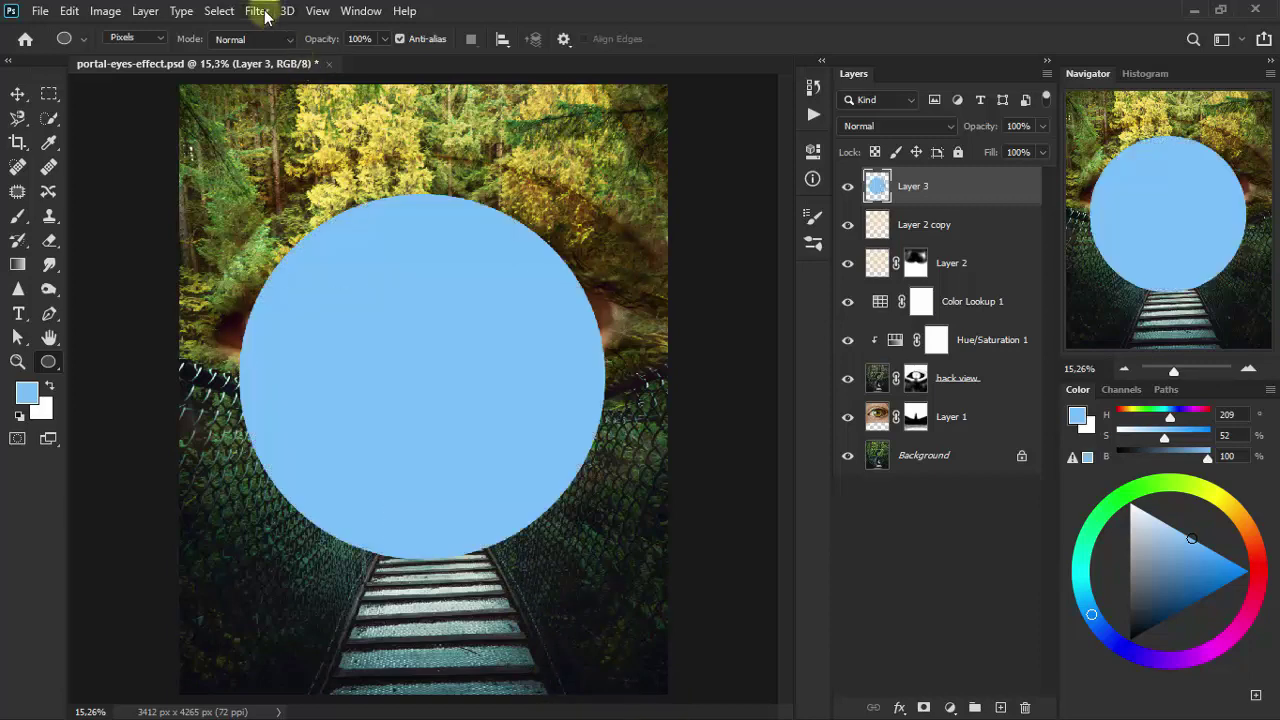
Apply a 1000 px Gaussian Blur to the blue circle.
{"action": "left_click", "coordinate": [262, 12]}
{"action": "mouse_move", "coordinate": [268, 222]}
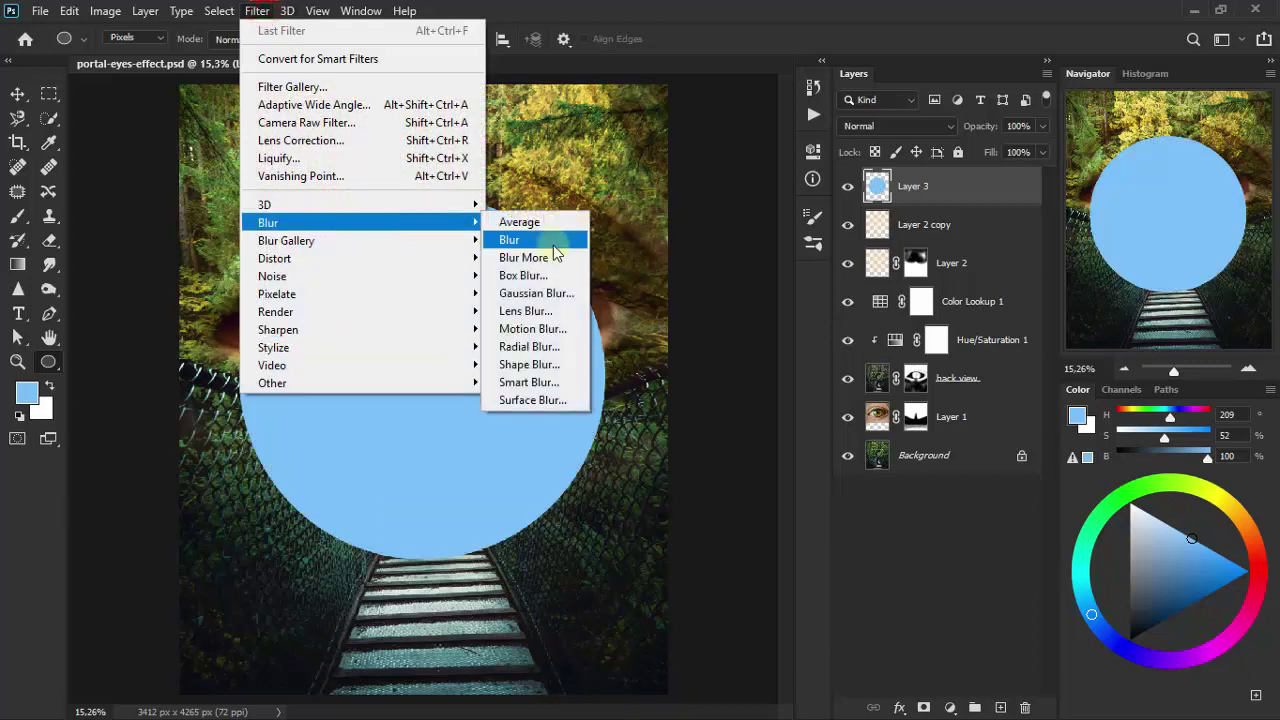
{"action": "left_click", "coordinate": [545, 296]}
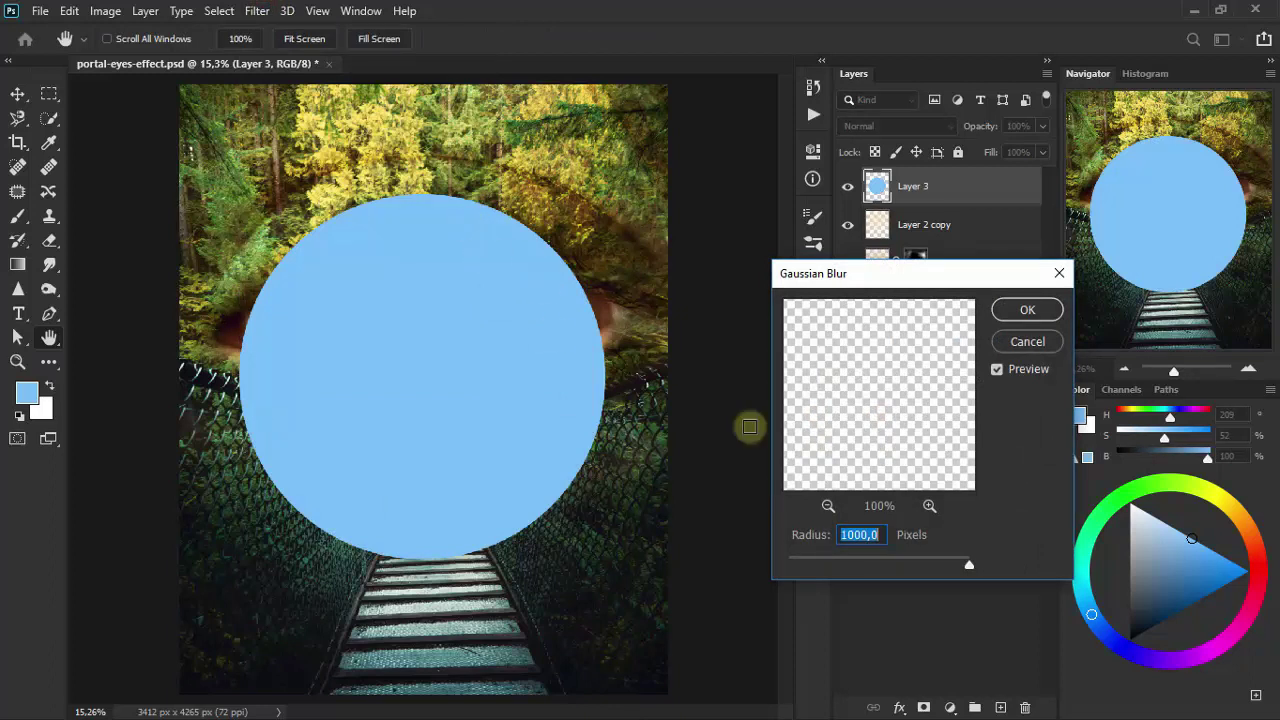
{"action": "left_click_drag", "start_coordinate": [934, 285], "coordinate": [654, 86]}
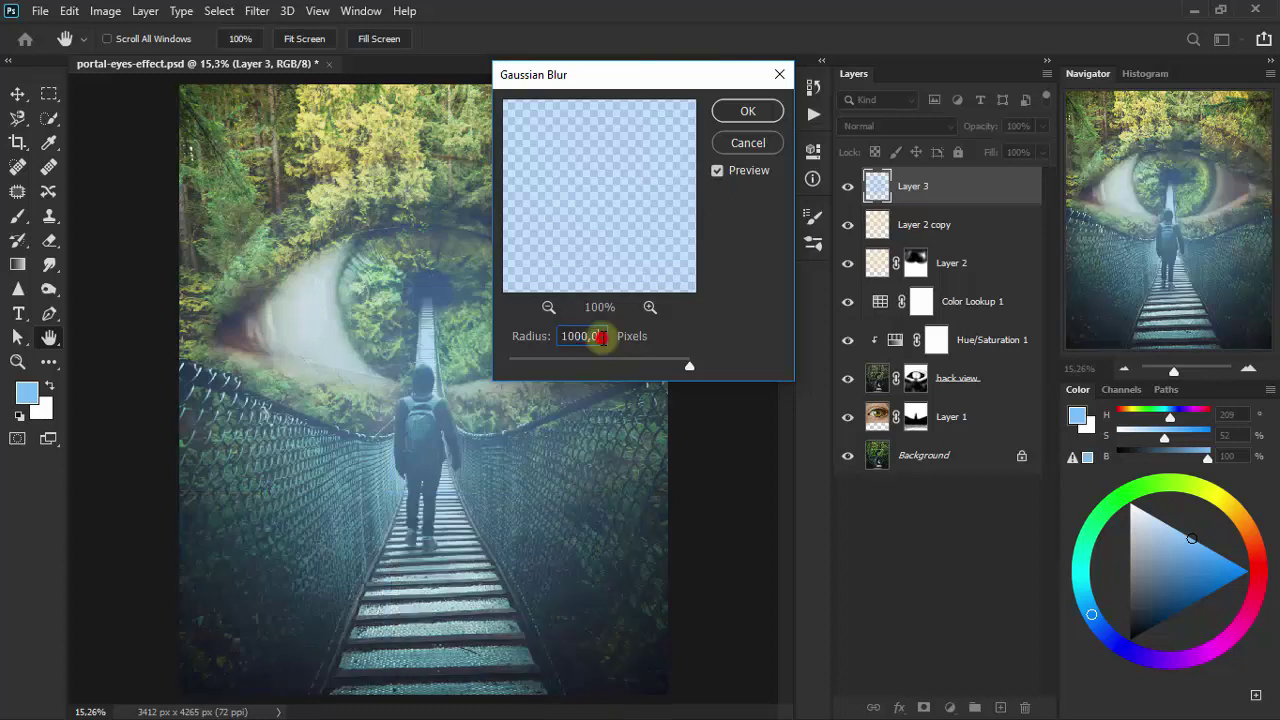
{"action": "left_click", "coordinate": [749, 111]}
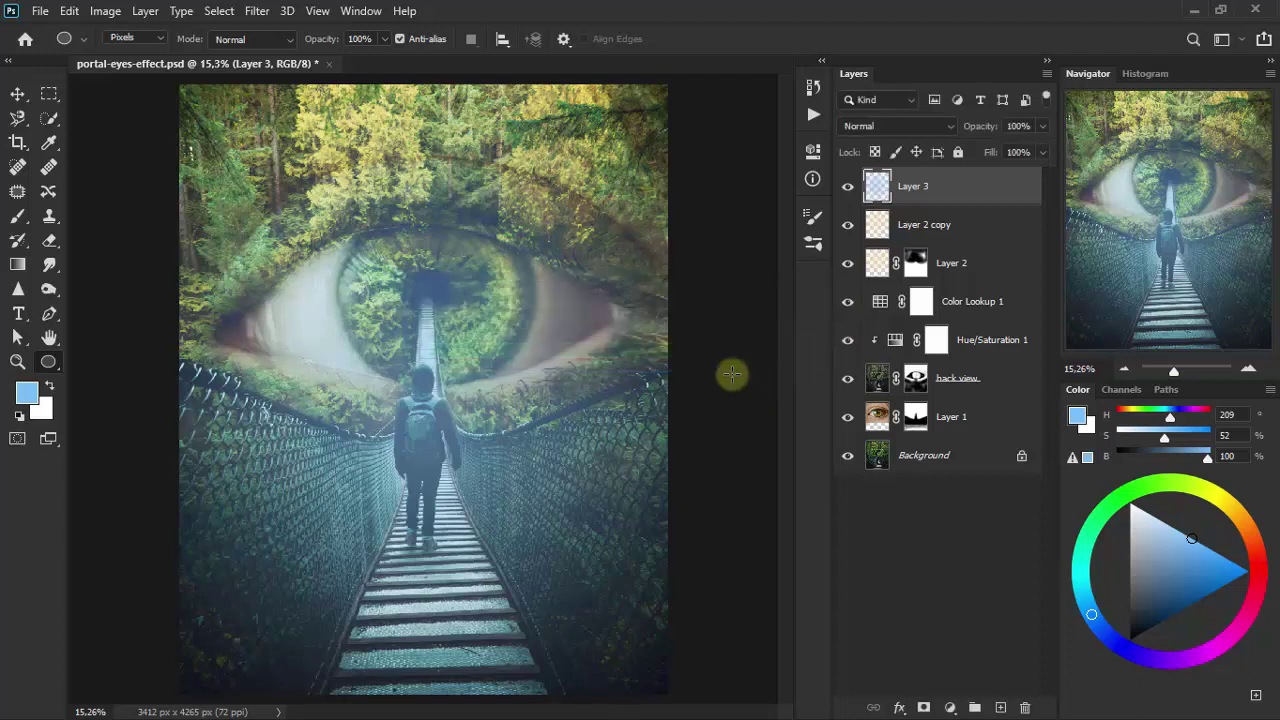
Blend Layer 3 in Linear Dodge (Add), then duplicate it as a Soft Light copy.
{"action": "left_click", "coordinate": [18, 94]}
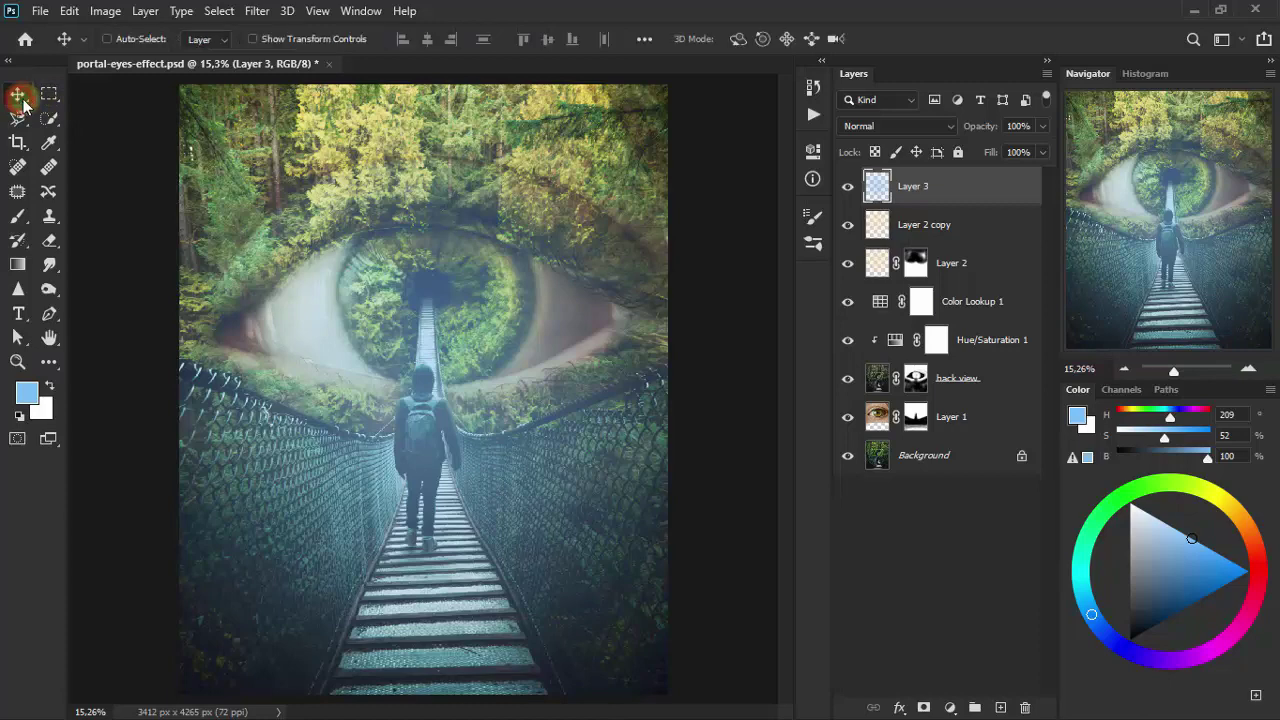
{"action": "left_click", "coordinate": [891, 127]}
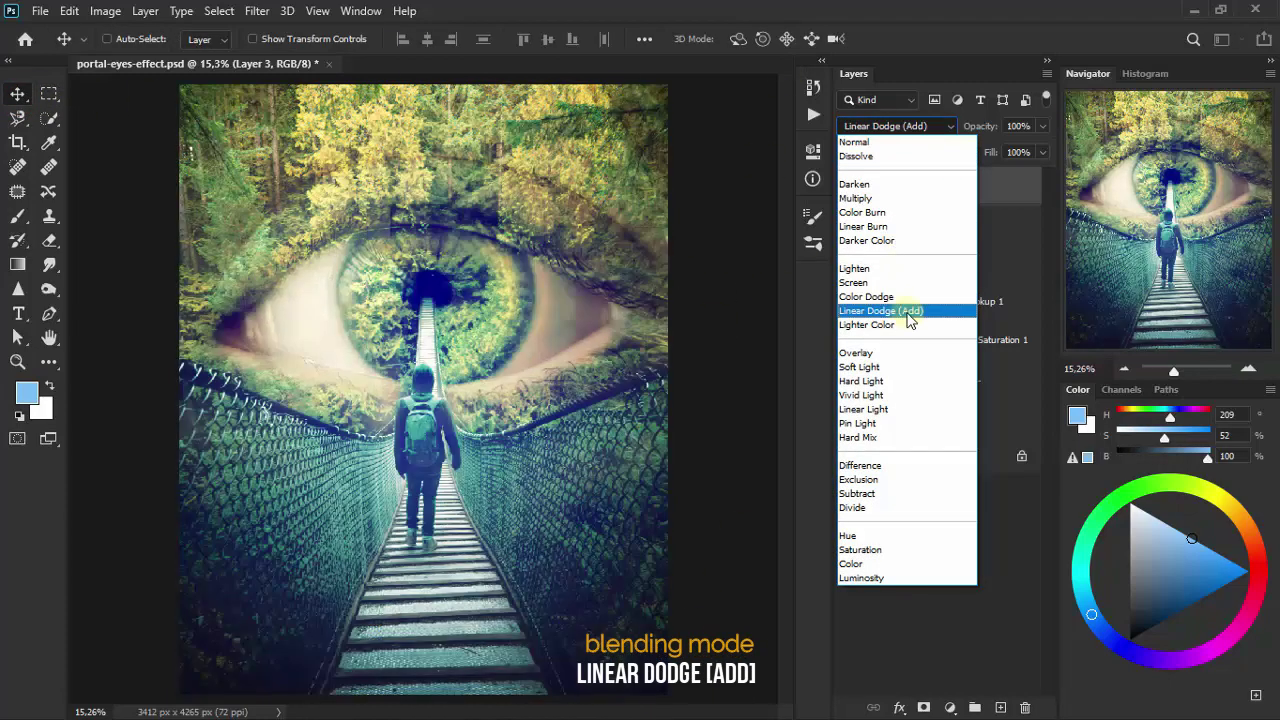
{"action": "left_click", "coordinate": [907, 313]}
{"action": "left_click", "coordinate": [848, 188]}
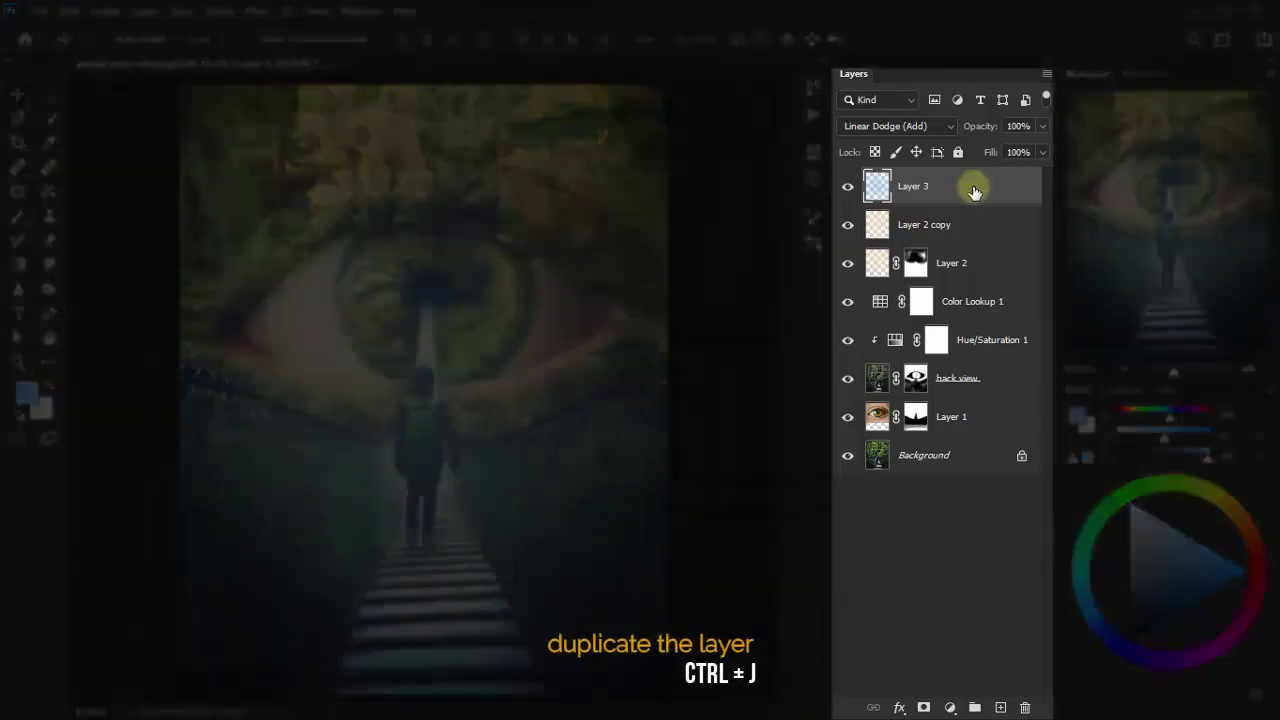
{"action": "key", "text": "ctrl+j"}
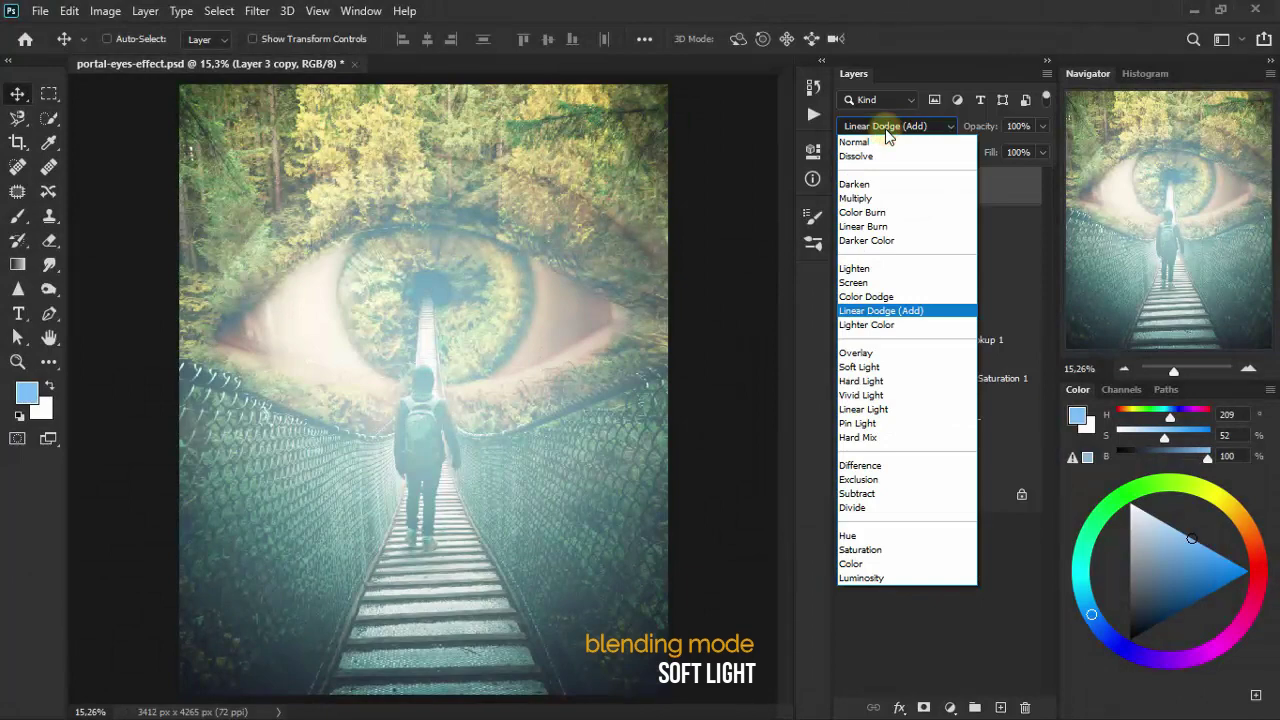
{"action": "left_click", "coordinate": [887, 369]}
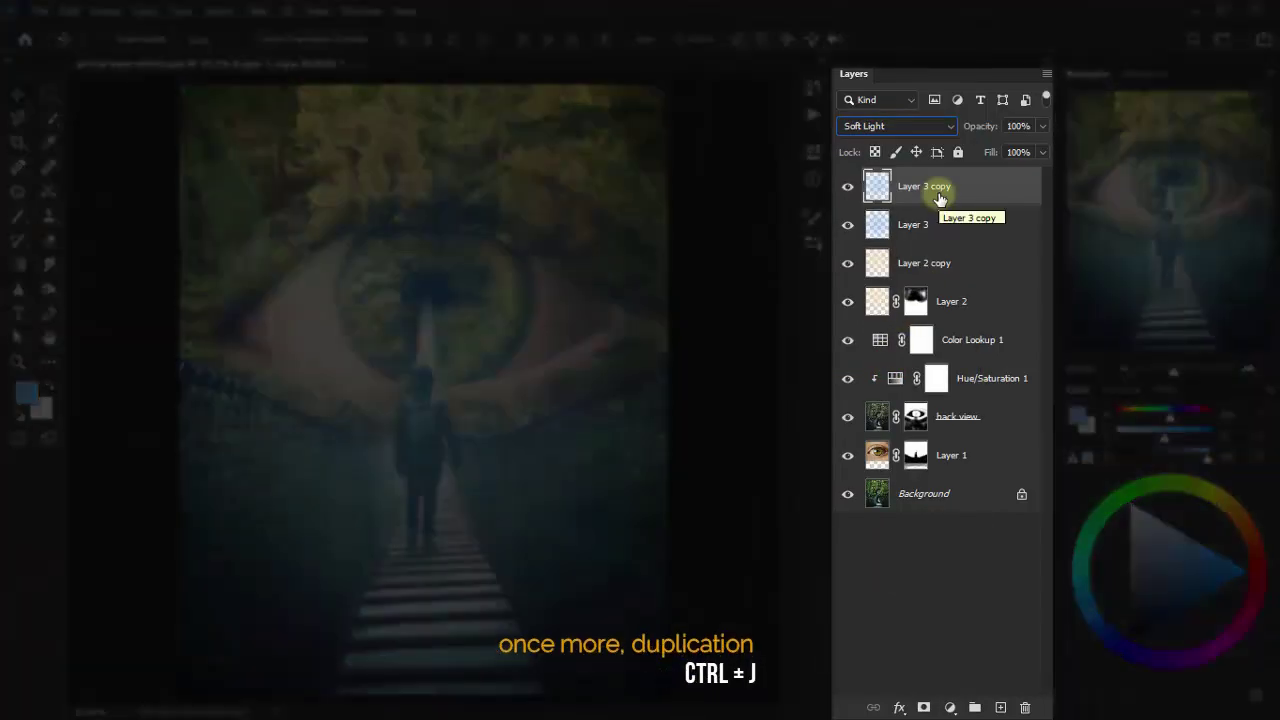
Duplicate again and set Layer 3 copy 2 to Luminosity at 25% opacity.
{"action": "key", "text": "ctrl+j"}
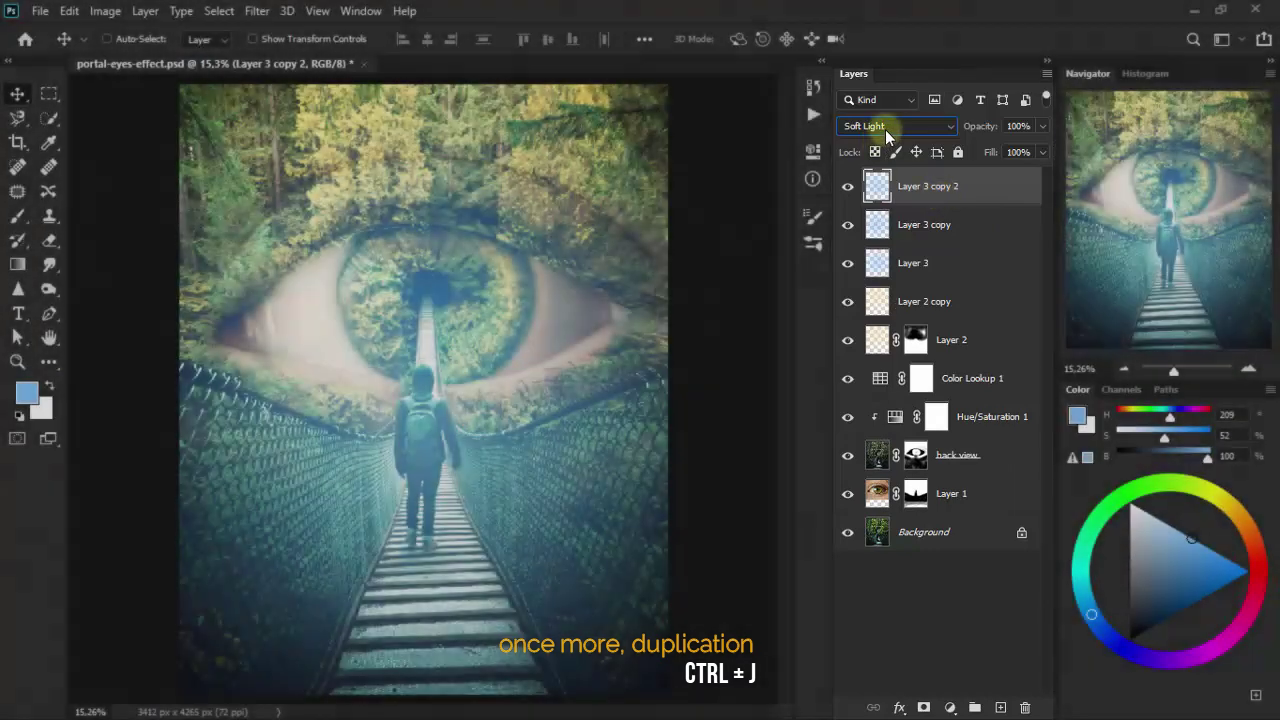
{"action": "left_click", "coordinate": [886, 128]}
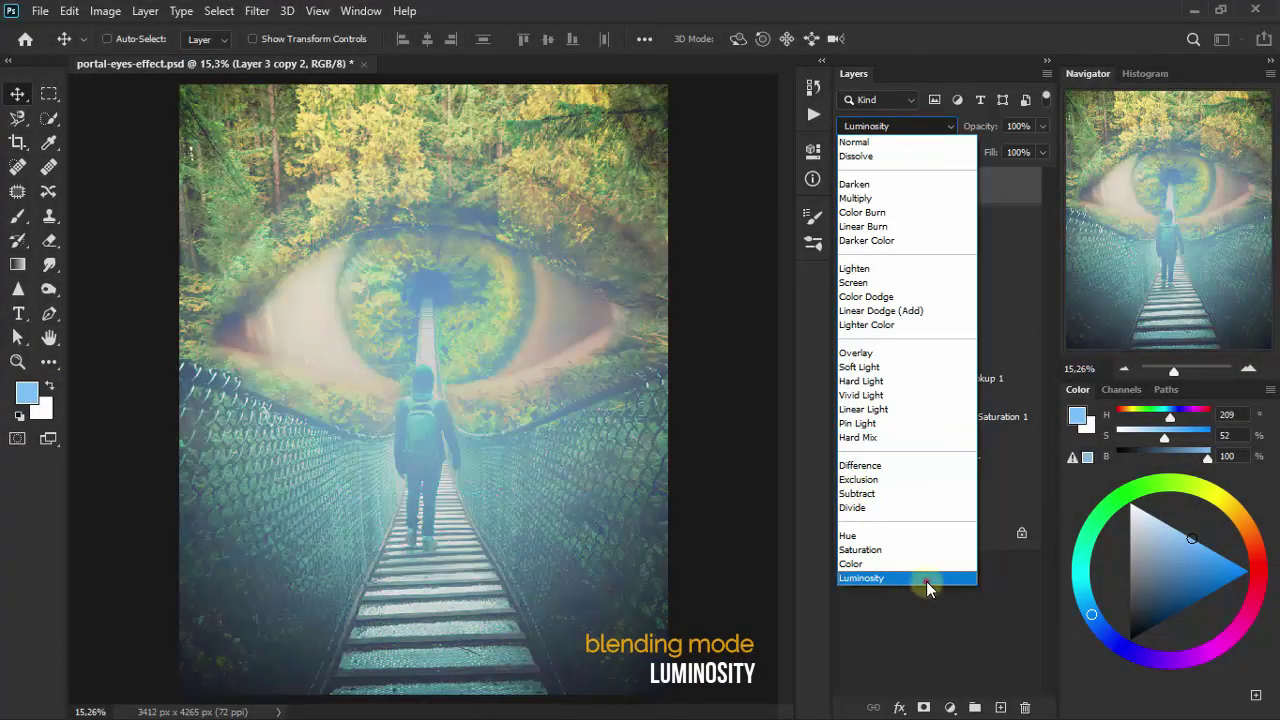
{"action": "left_click", "coordinate": [925, 578]}
{"action": "left_click", "coordinate": [1042, 127]}
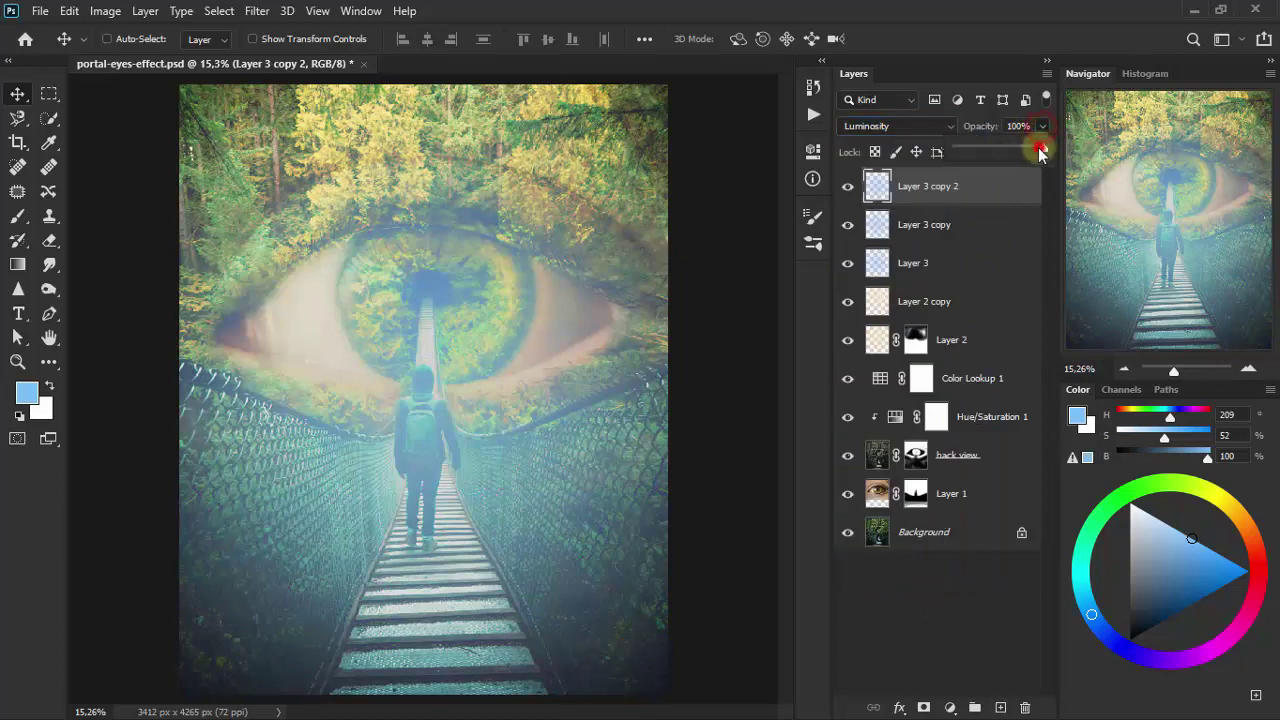
{"action": "left_click", "coordinate": [997, 147]}
{"action": "left_click", "coordinate": [1018, 126]}
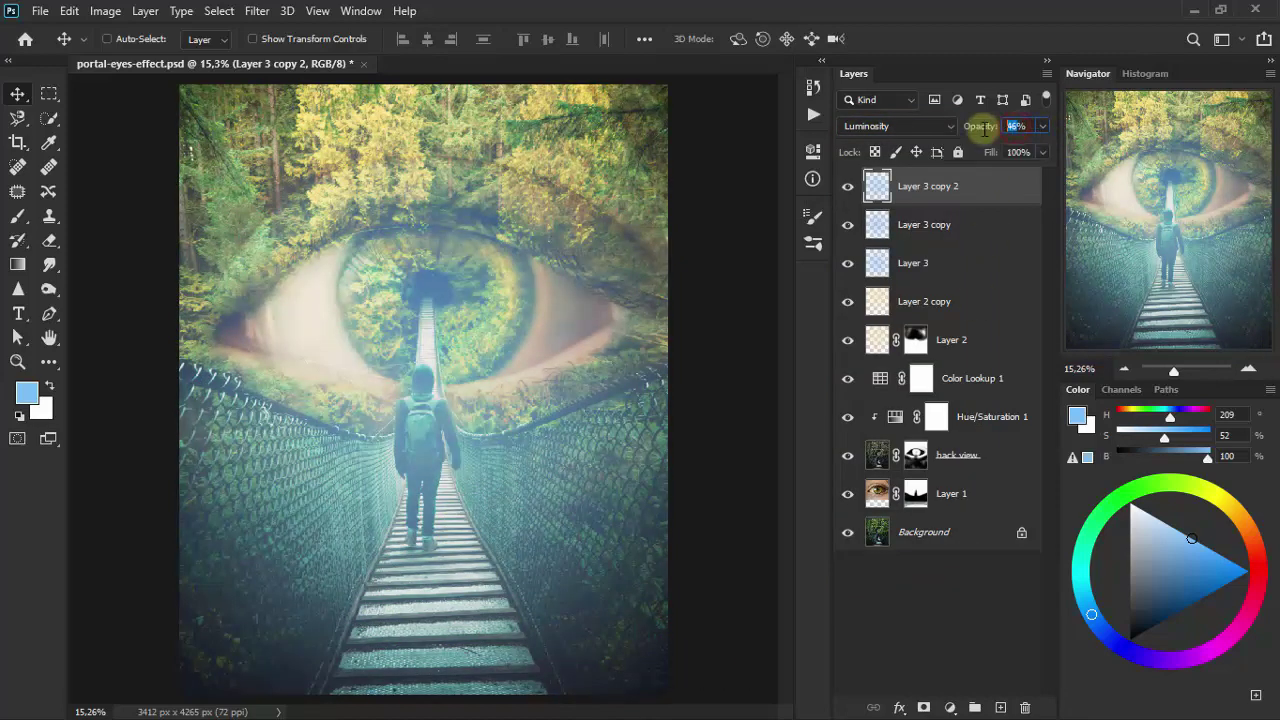
{"action": "type", "text": "25"}
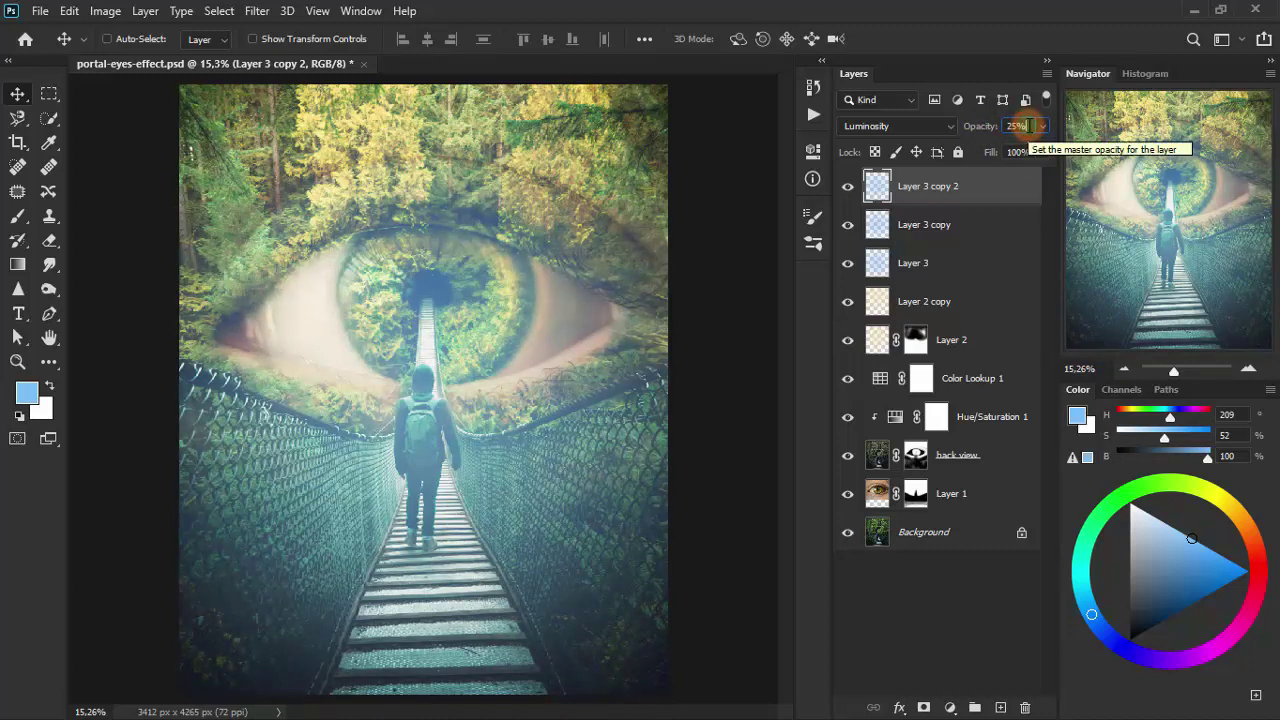
{"action": "left_click", "coordinate": [743, 672]}
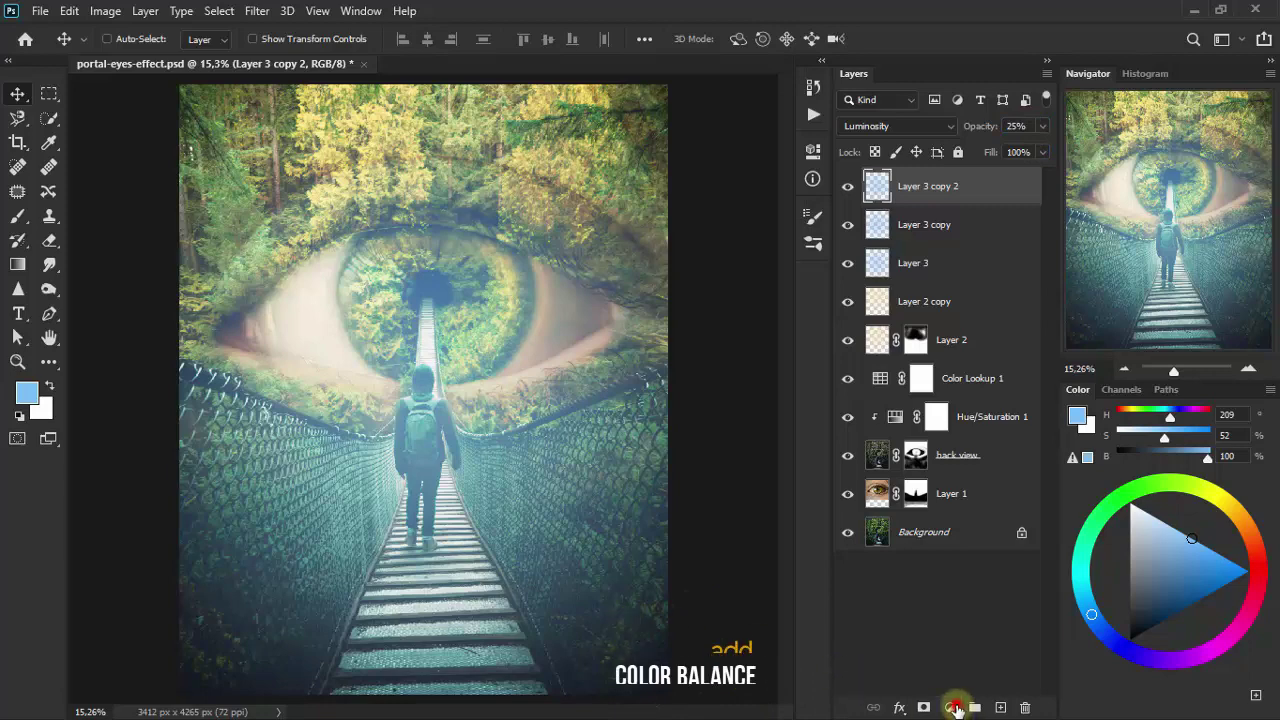
Add a Color Balance layer with midtones Cyan-Red -25, Magenta-Green -12, Yellow-Blue -22.
{"action": "left_click", "coordinate": [950, 707]}
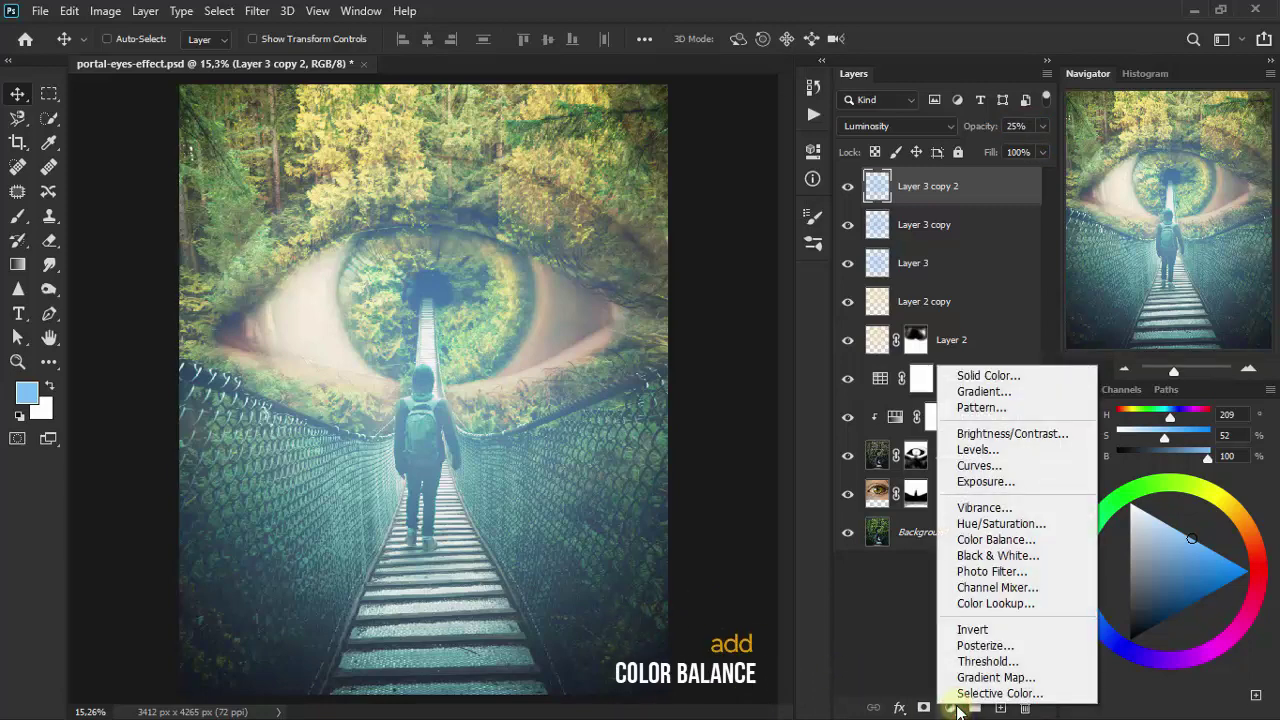
{"action": "left_click", "coordinate": [1050, 541]}
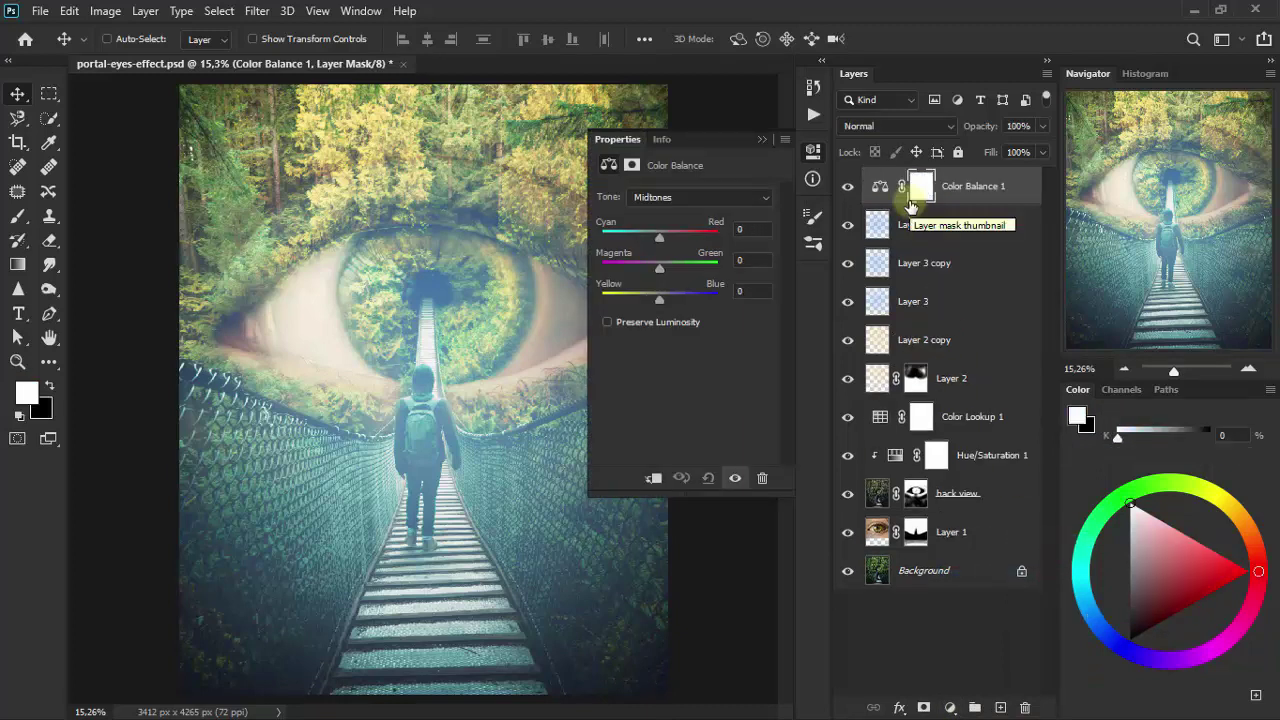
{"action": "left_click_drag", "start_coordinate": [659, 240], "coordinate": [661, 245]}
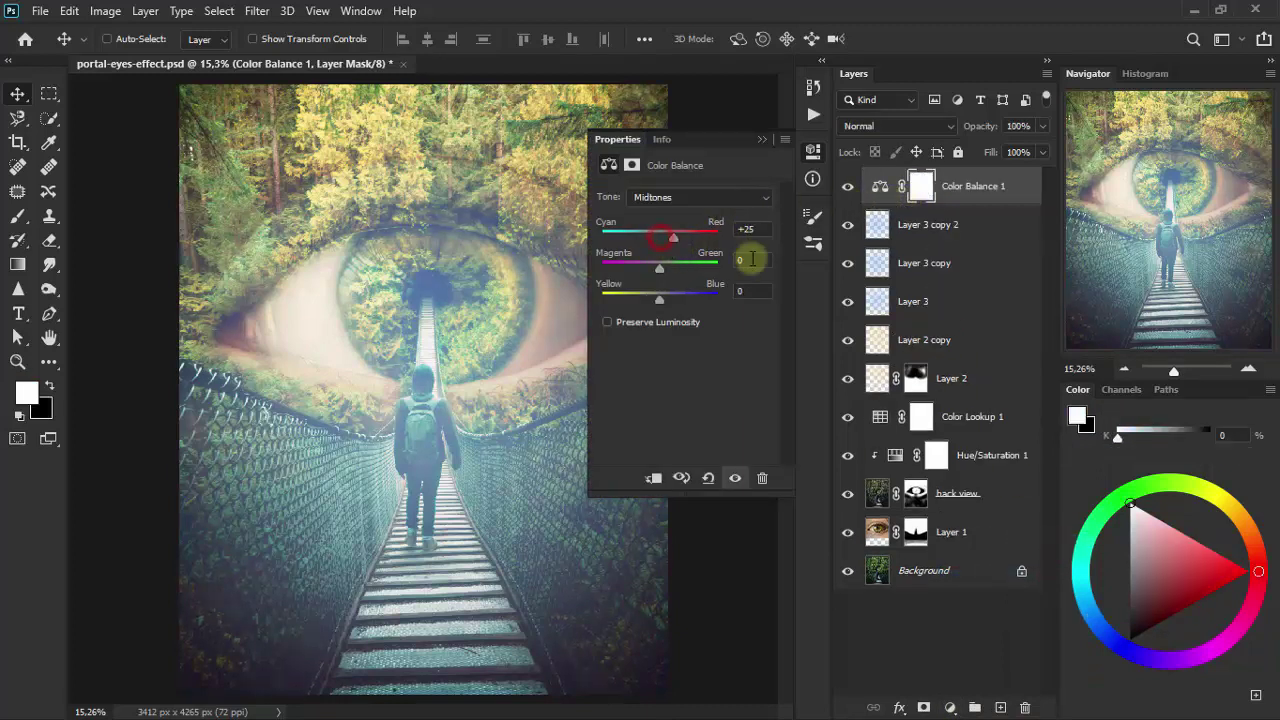
{"action": "double_click", "coordinate": [744, 229]}
{"action": "type", "text": "-25"}
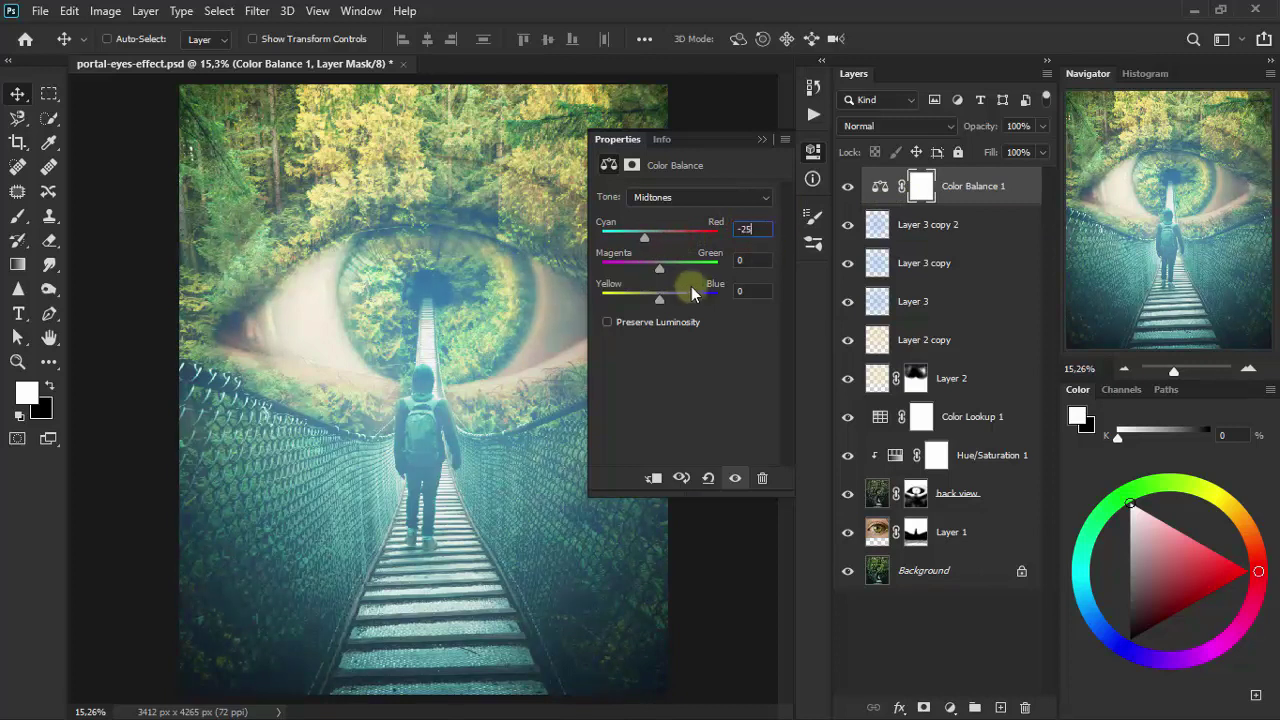
{"action": "left_click_drag", "start_coordinate": [660, 275], "coordinate": [648, 301]}
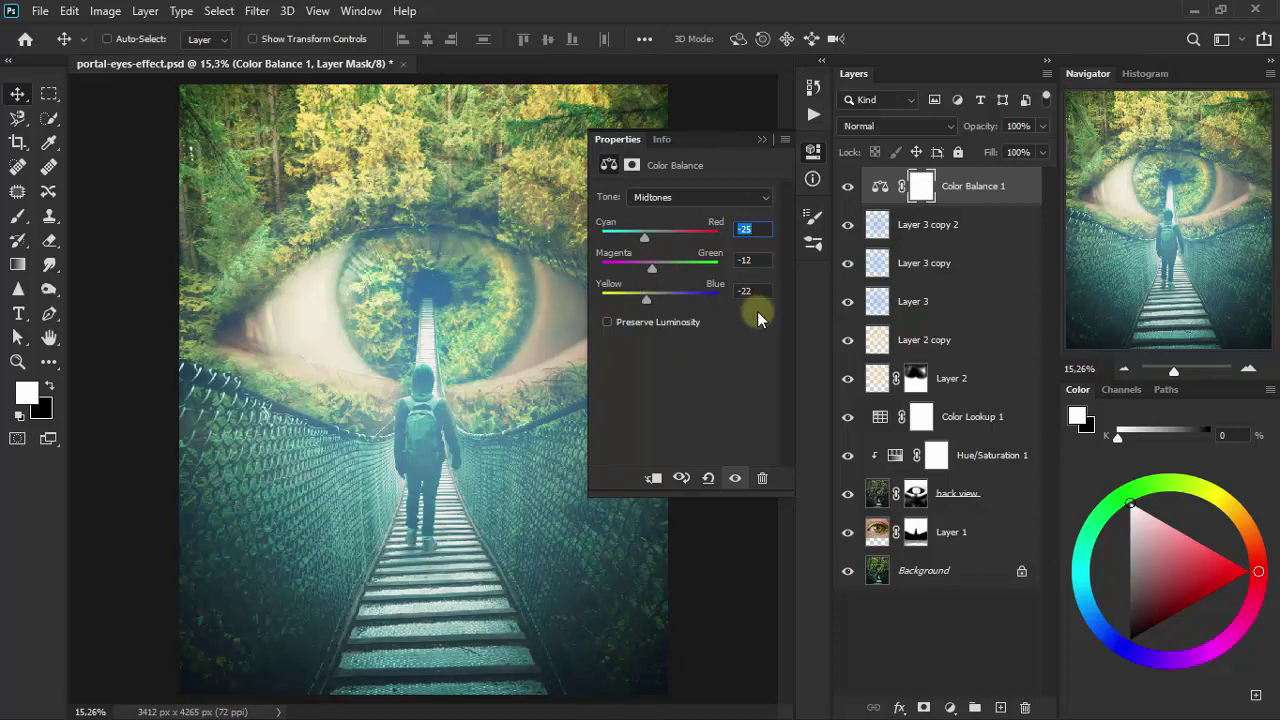
{"action": "left_click", "coordinate": [765, 136]}
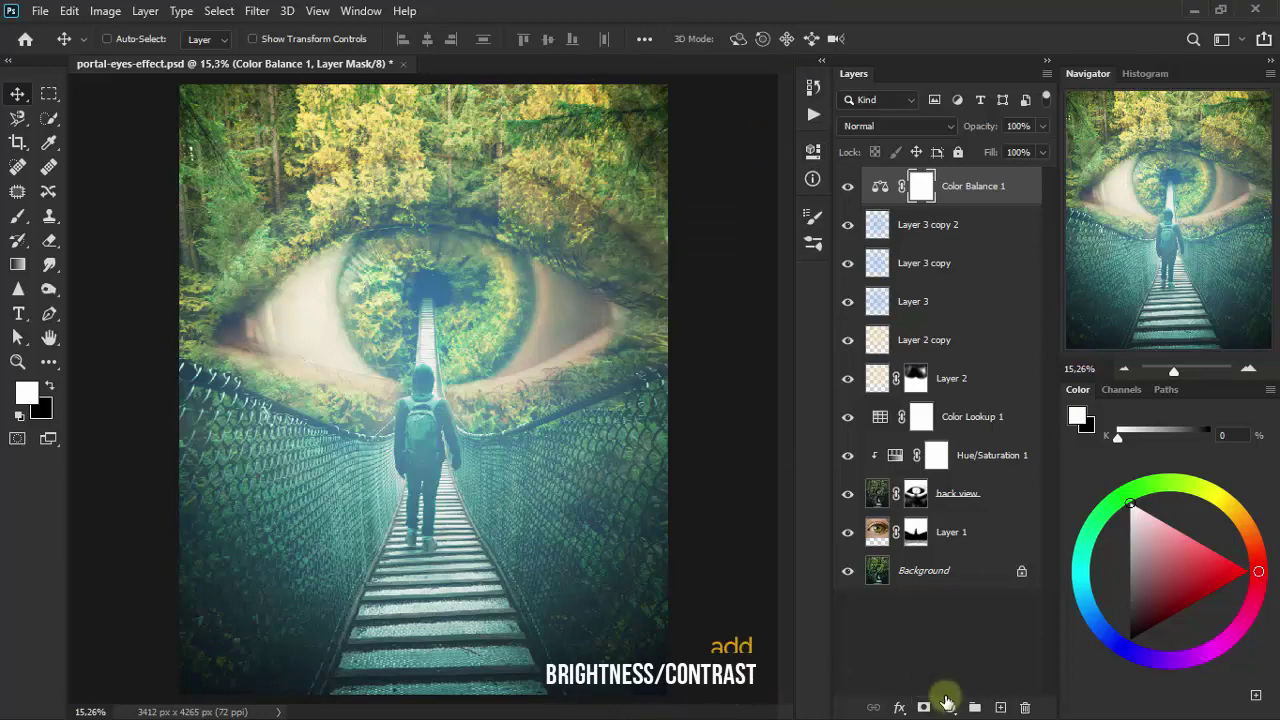
Add a Brightness/Contrast layer set to brightness 26 and contrast 32.
{"action": "left_click", "coordinate": [952, 707]}
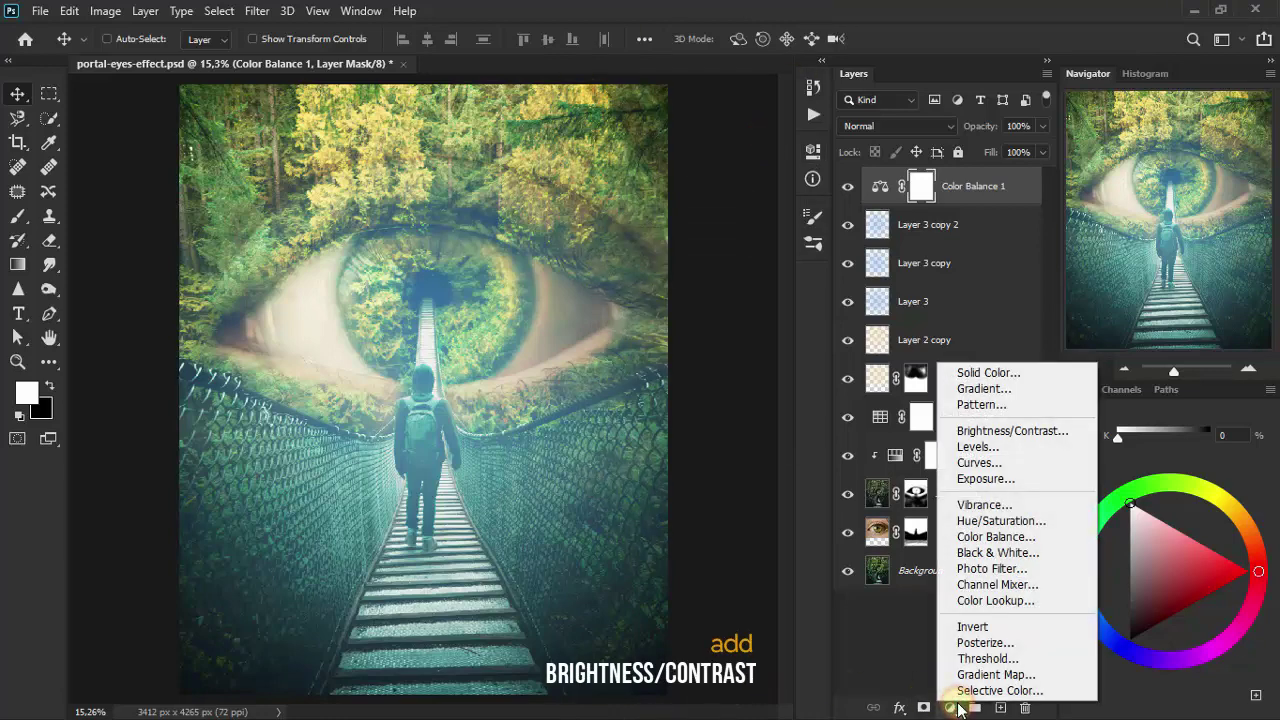
{"action": "left_click", "coordinate": [1015, 431]}
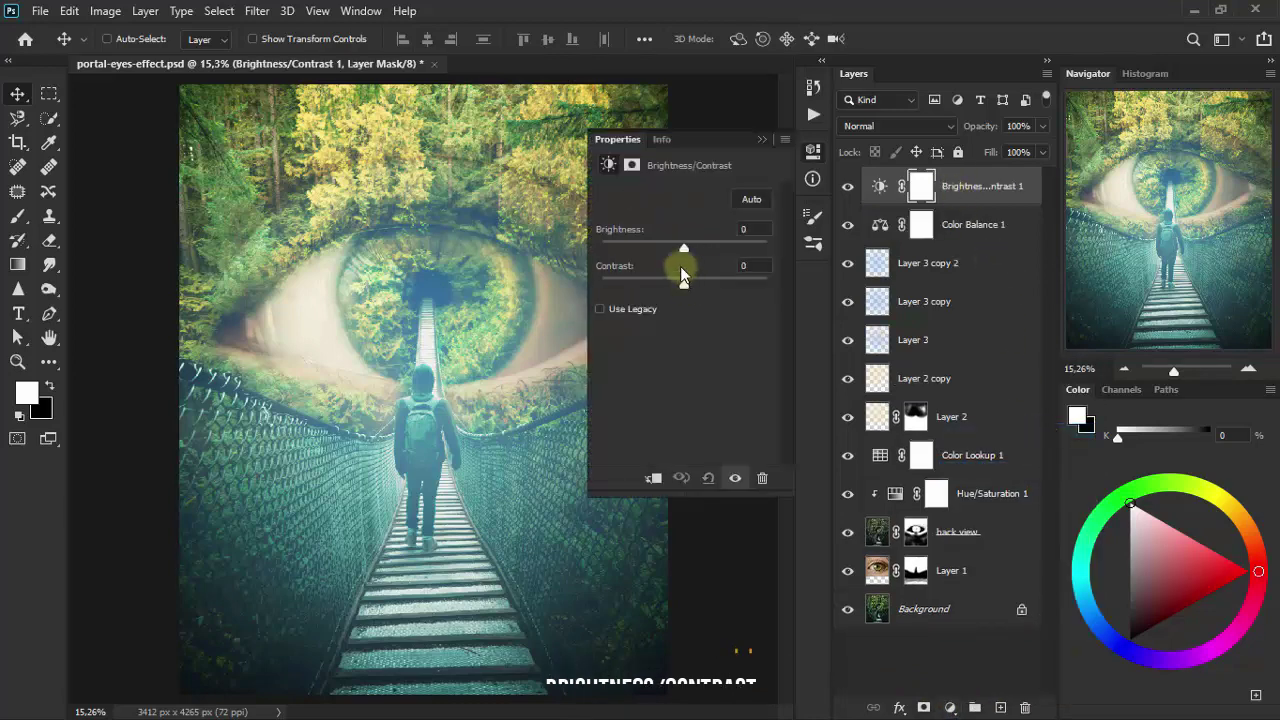
{"action": "left_click_drag", "start_coordinate": [686, 250], "coordinate": [692, 250]}
{"action": "left_click", "coordinate": [748, 229]}
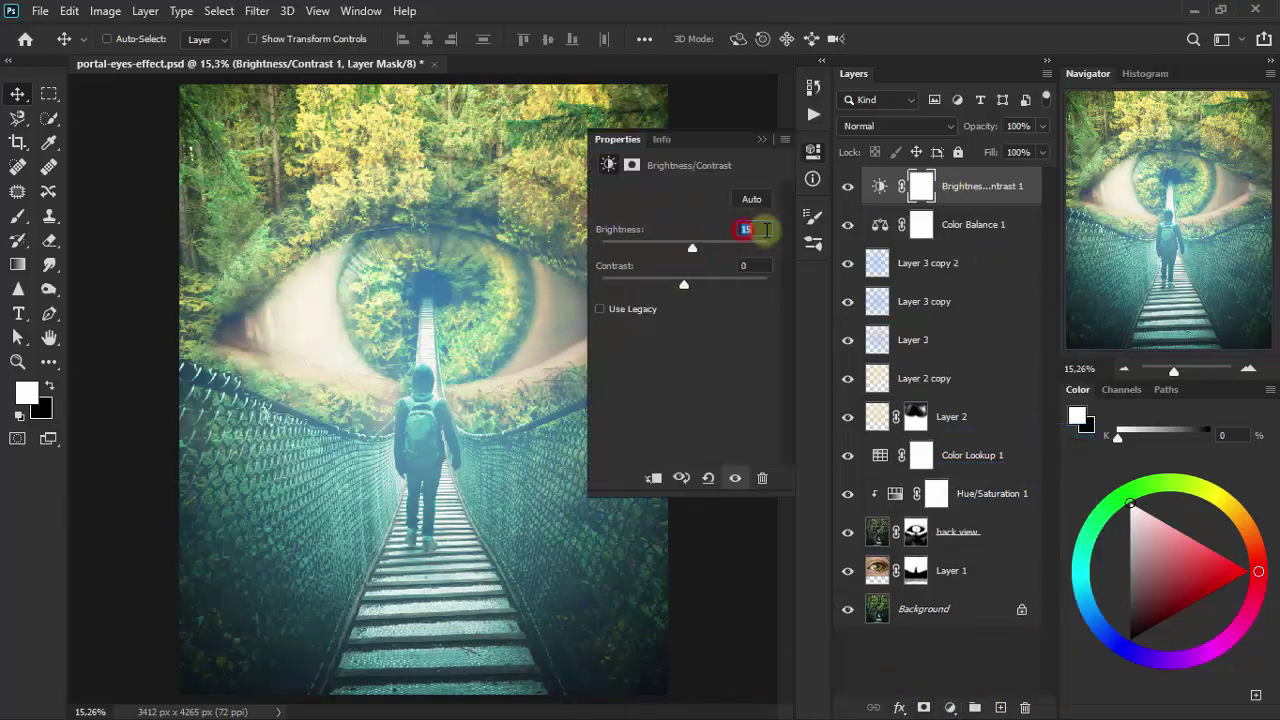
{"action": "type", "text": "26"}
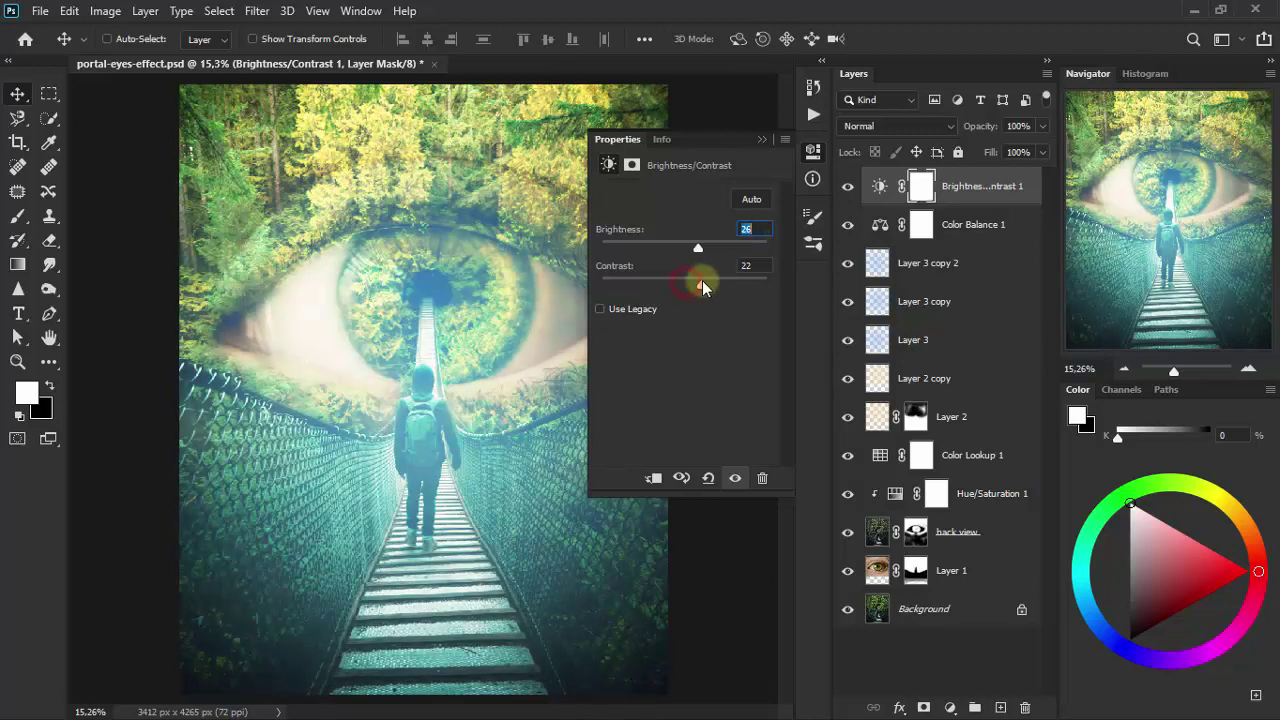
{"action": "left_click", "coordinate": [748, 265]}
{"action": "type", "text": "32"}
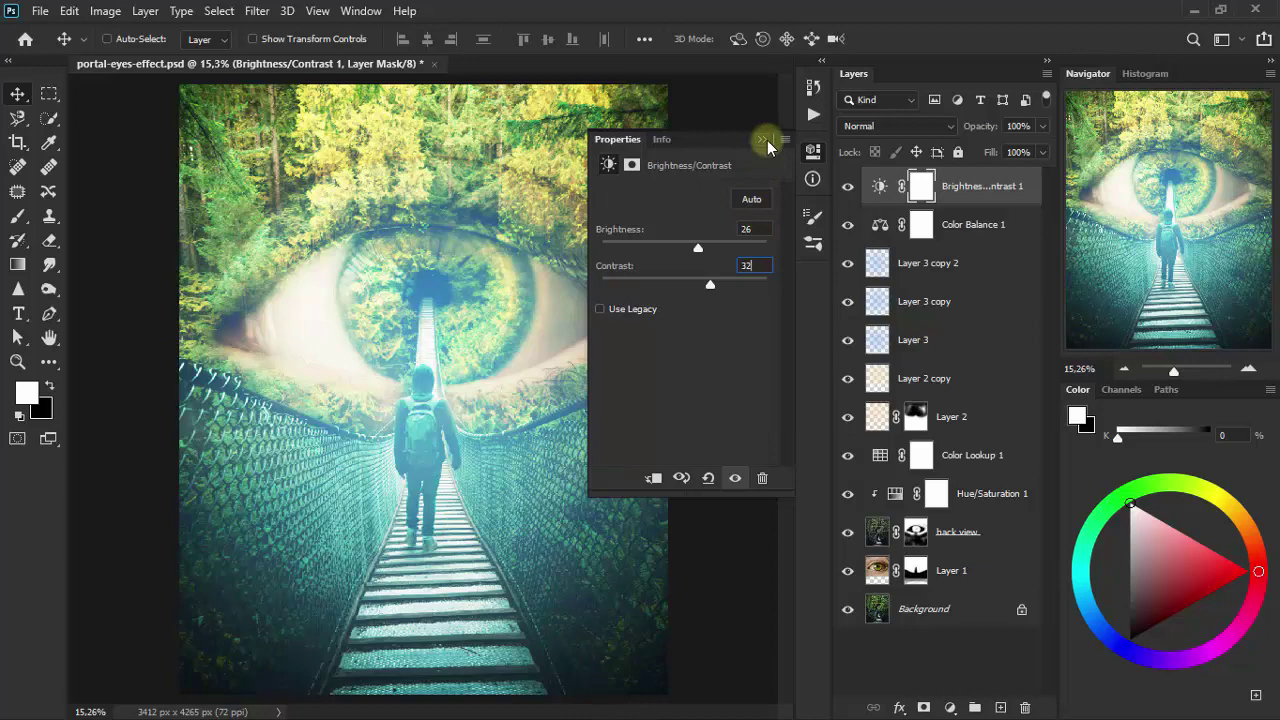
{"action": "left_click", "coordinate": [766, 142]}
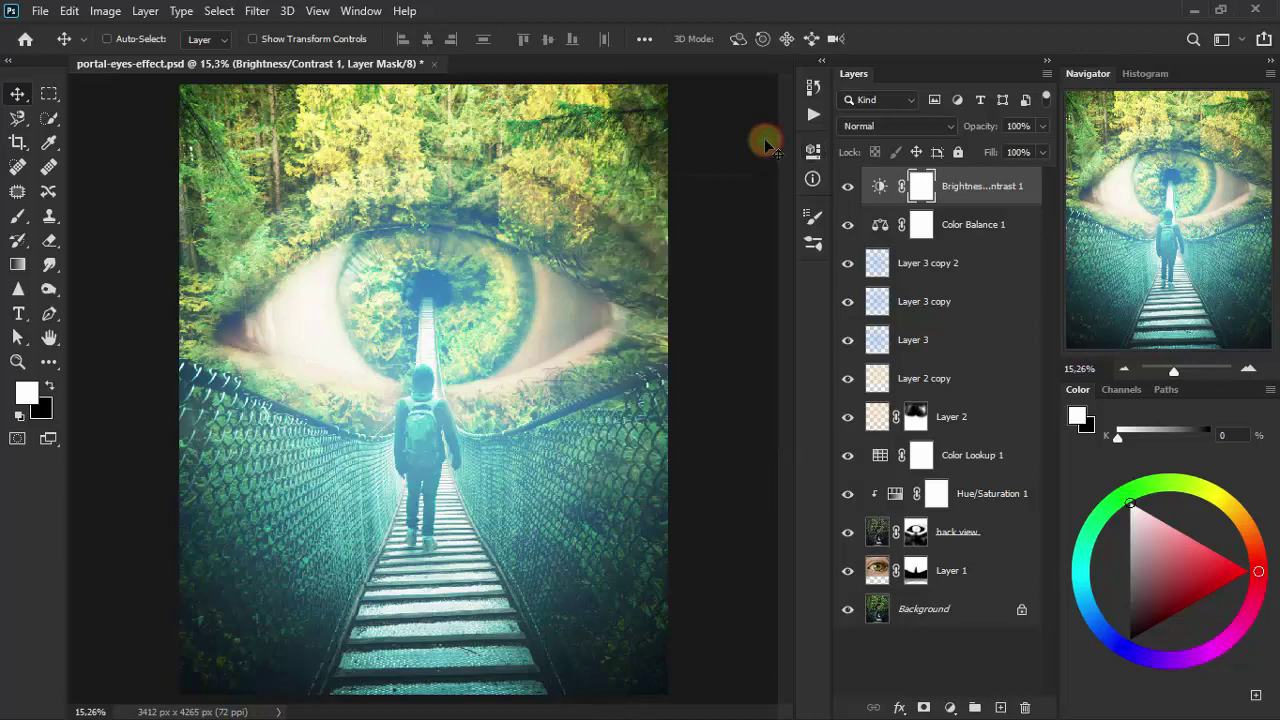
With the Eraser, paint the brightening off the pupil on the Brightness/Contrast mask.
{"action": "left_click", "coordinate": [49, 240]}
{"action": "left_click", "coordinate": [115, 240]}
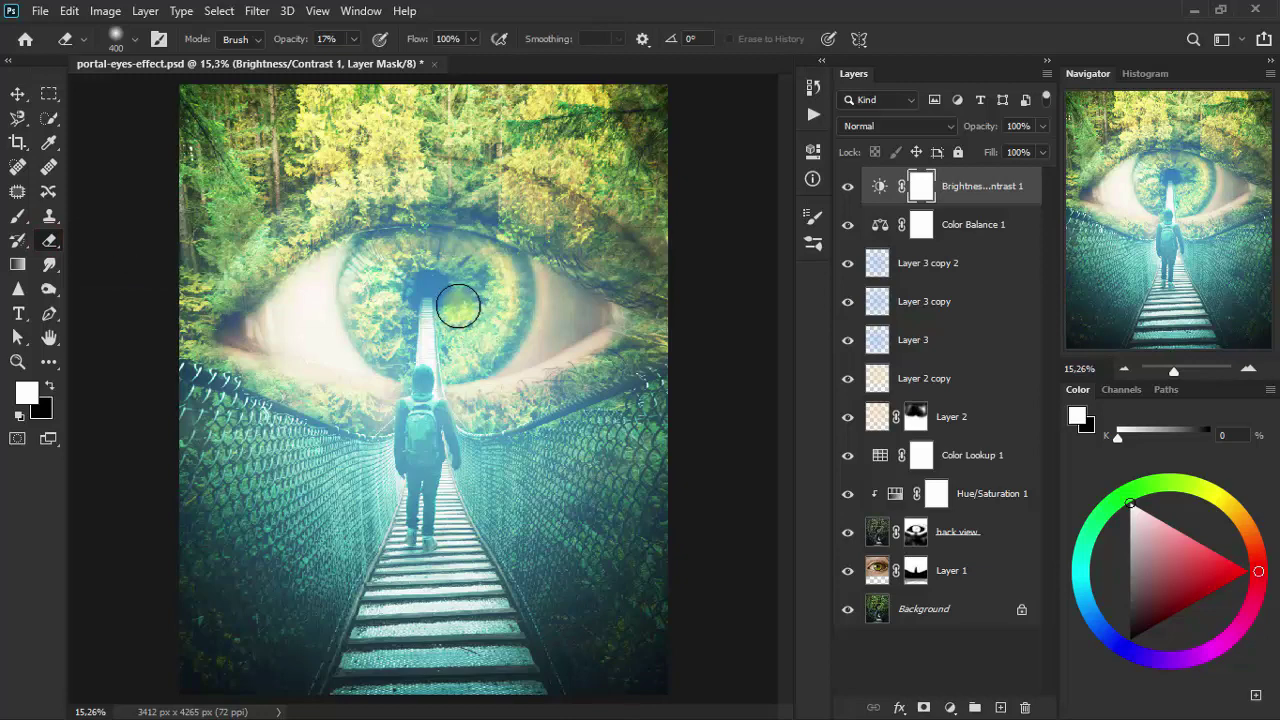
{"action": "mouse_move", "coordinate": [437, 313]}
{"action": "left_mouse_down"}
{"action": "mouse_move", "coordinate": [408, 317]}
{"action": "mouse_move", "coordinate": [391, 290]}
{"action": "left_mouse_up"}
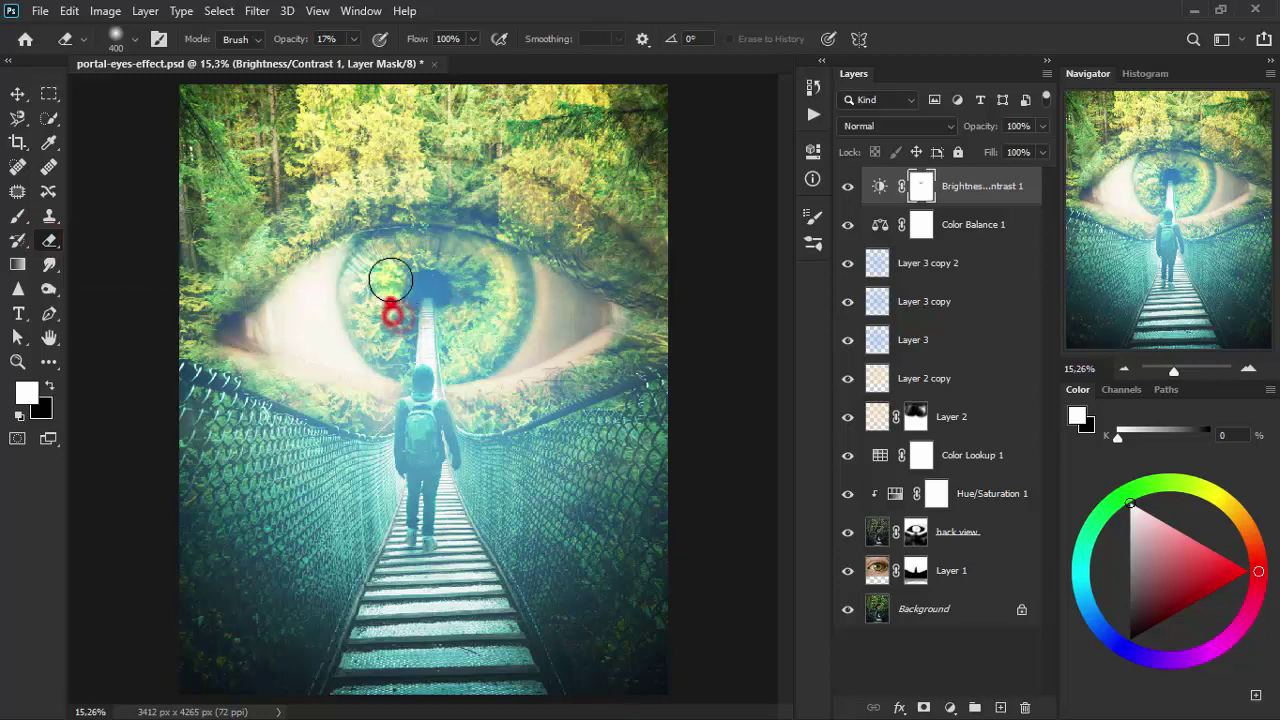
{"action": "mouse_move", "coordinate": [440, 330]}
{"action": "left_mouse_down"}
{"action": "mouse_move", "coordinate": [457, 291]}
{"action": "mouse_move", "coordinate": [460, 334]}
{"action": "left_mouse_up"}
{"action": "mouse_move", "coordinate": [454, 278]}
{"action": "left_mouse_down"}
{"action": "mouse_move", "coordinate": [394, 291]}
{"action": "mouse_move", "coordinate": [385, 272]}
{"action": "left_mouse_up"}
At 49% eraser opacity, erase brightening around the pupil and foliage above the eye.
{"action": "left_click_drag", "start_coordinate": [353, 38], "coordinate": [380, 40]}
{"action": "left_click", "coordinate": [429, 300]}
{"action": "left_click", "coordinate": [464, 345]}
{"action": "left_click", "coordinate": [400, 256]}
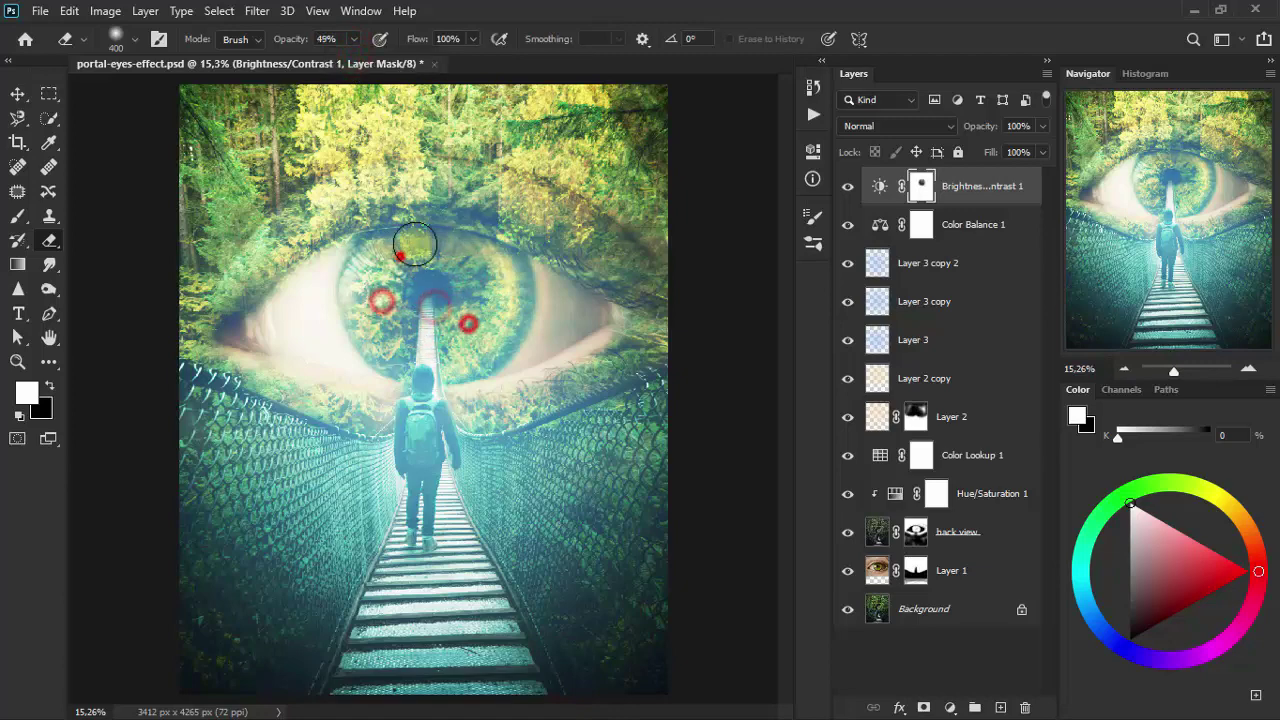
{"action": "left_click", "coordinate": [384, 288]}
{"action": "left_click", "coordinate": [449, 171]}
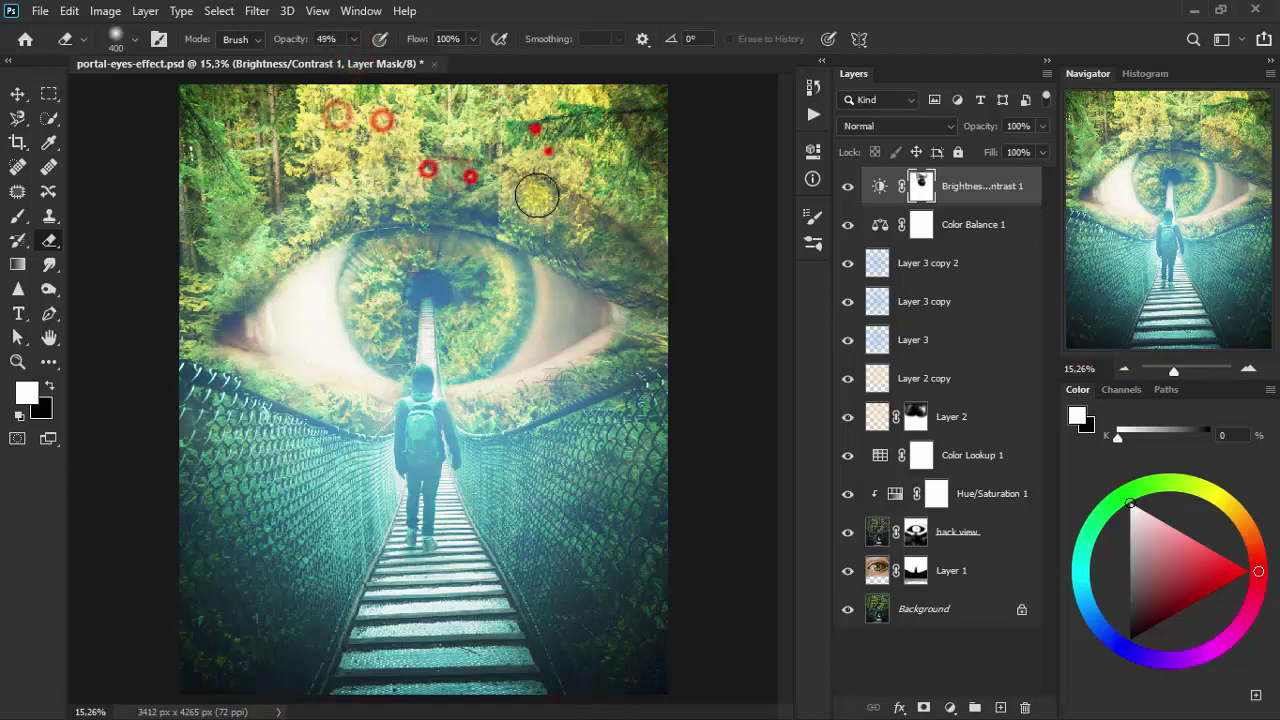
{"action": "left_click", "coordinate": [550, 150]}
{"action": "left_click", "coordinate": [506, 194]}
{"action": "left_click", "coordinate": [455, 237]}
{"action": "left_click", "coordinate": [480, 276]}
Erase the remaining brightening along the pupil's lower edge and the top foliage.
{"action": "left_click", "coordinate": [350, 280]}
{"action": "left_click", "coordinate": [394, 366]}
{"action": "left_click", "coordinate": [446, 360]}
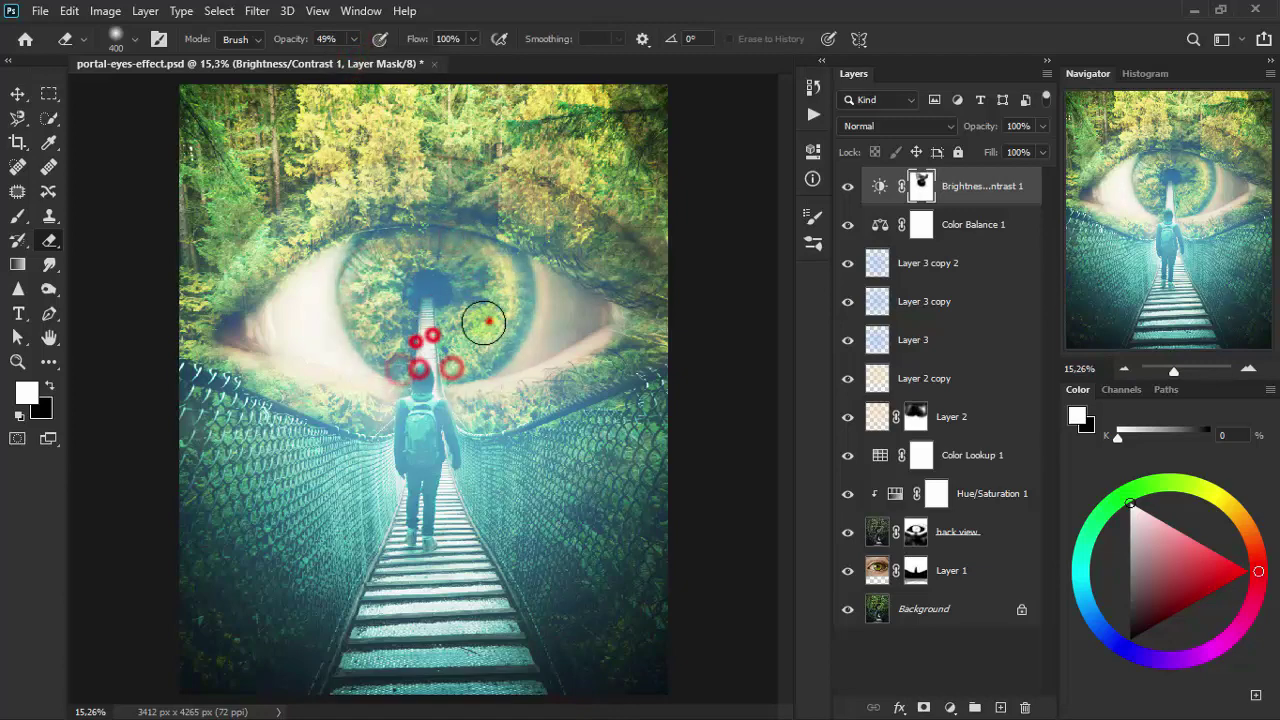
{"action": "left_click", "coordinate": [488, 320]}
{"action": "left_click", "coordinate": [380, 170]}
{"action": "left_click", "coordinate": [446, 167]}
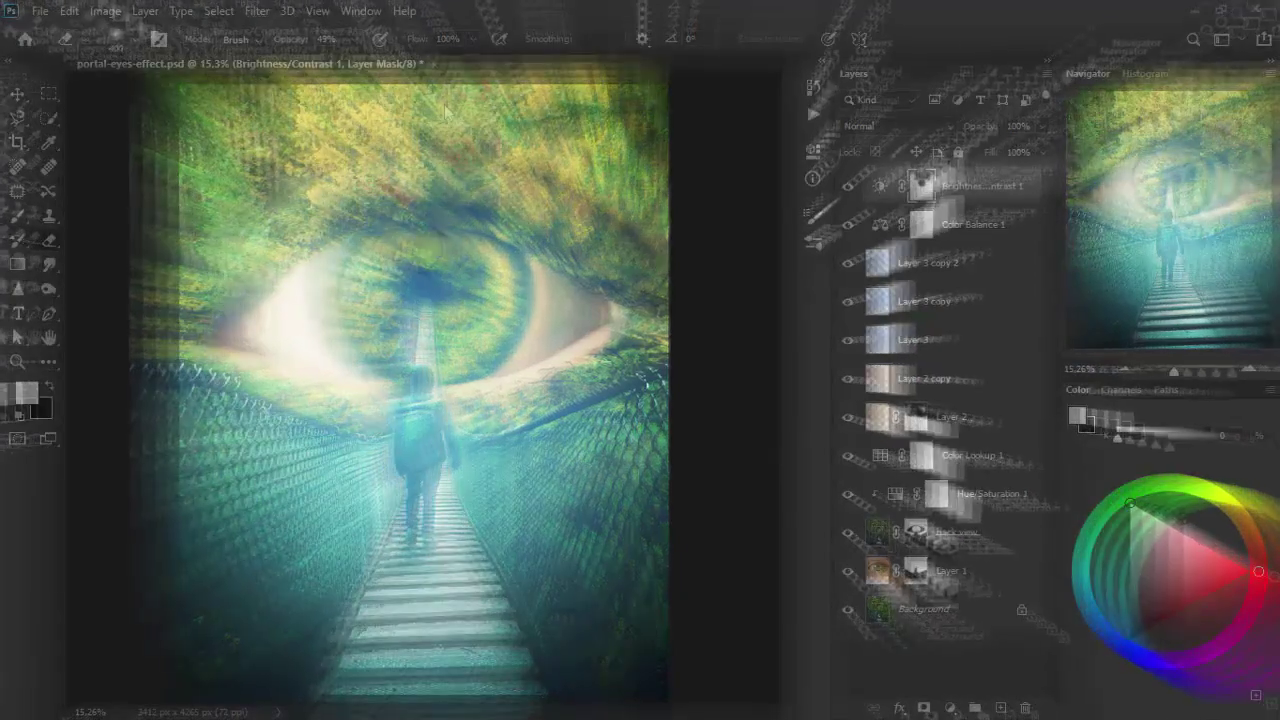
{"action": "left_click", "coordinate": [444, 102]}
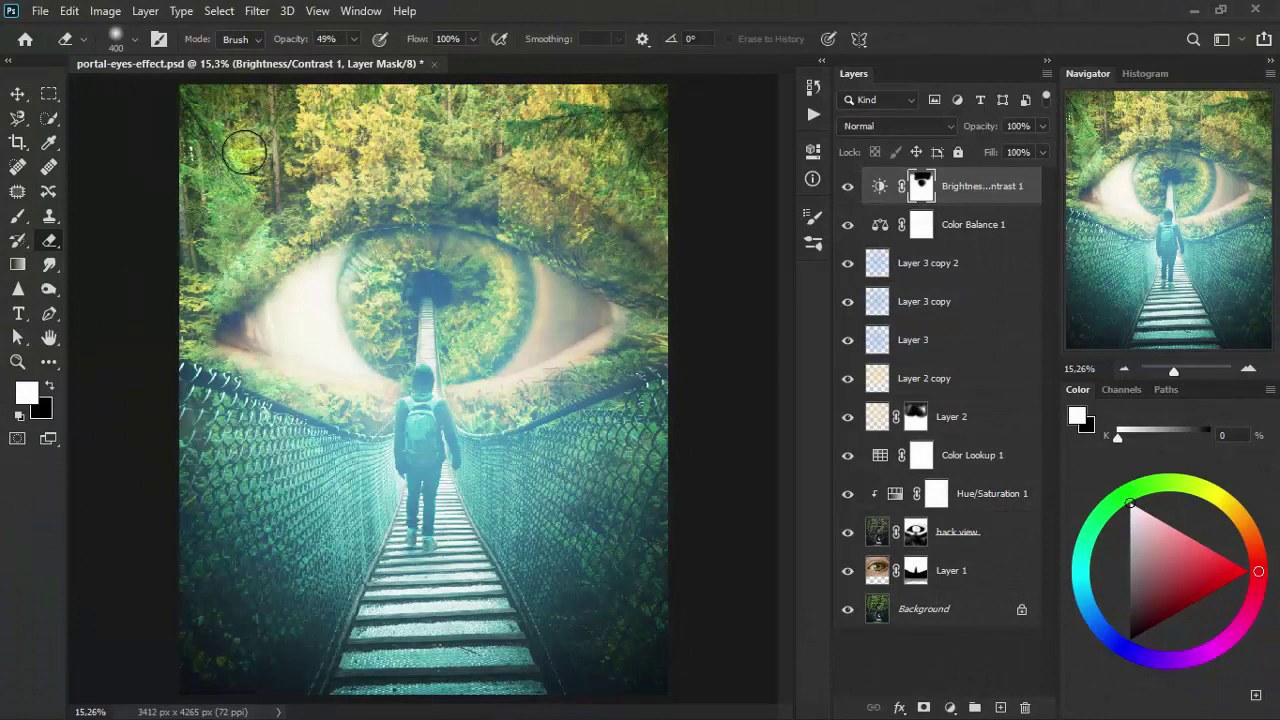
{"action": "left_click", "coordinate": [17, 94]}
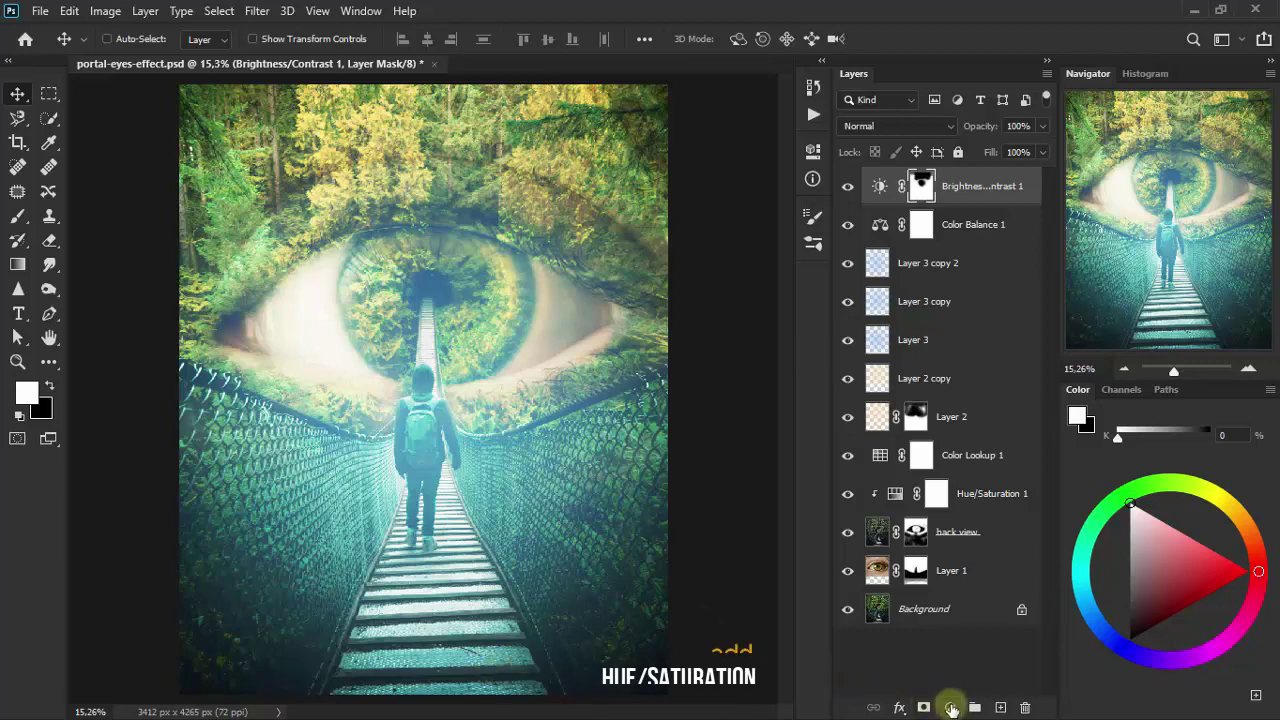
Add a Hue/Saturation layer using the Increase Saturation preset (+10 saturation).
{"action": "left_click", "coordinate": [950, 707]}
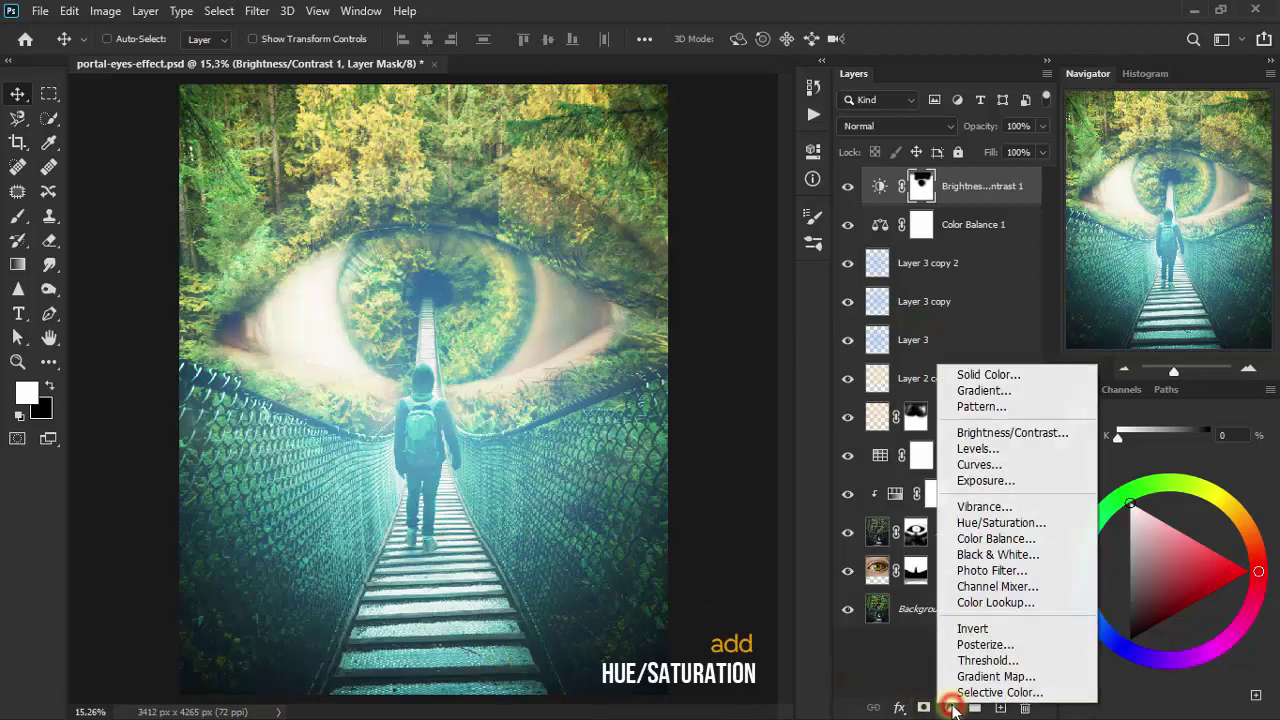
{"action": "left_click", "coordinate": [1028, 523]}
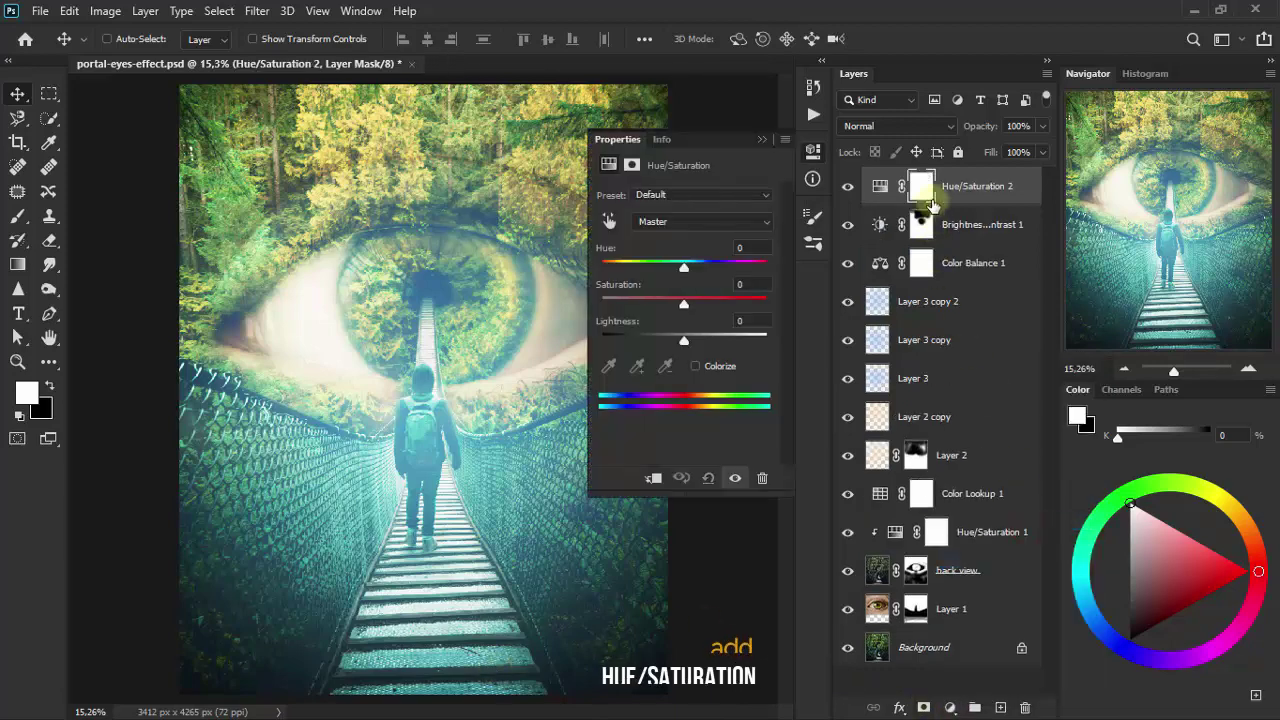
{"action": "left_click", "coordinate": [743, 197]}
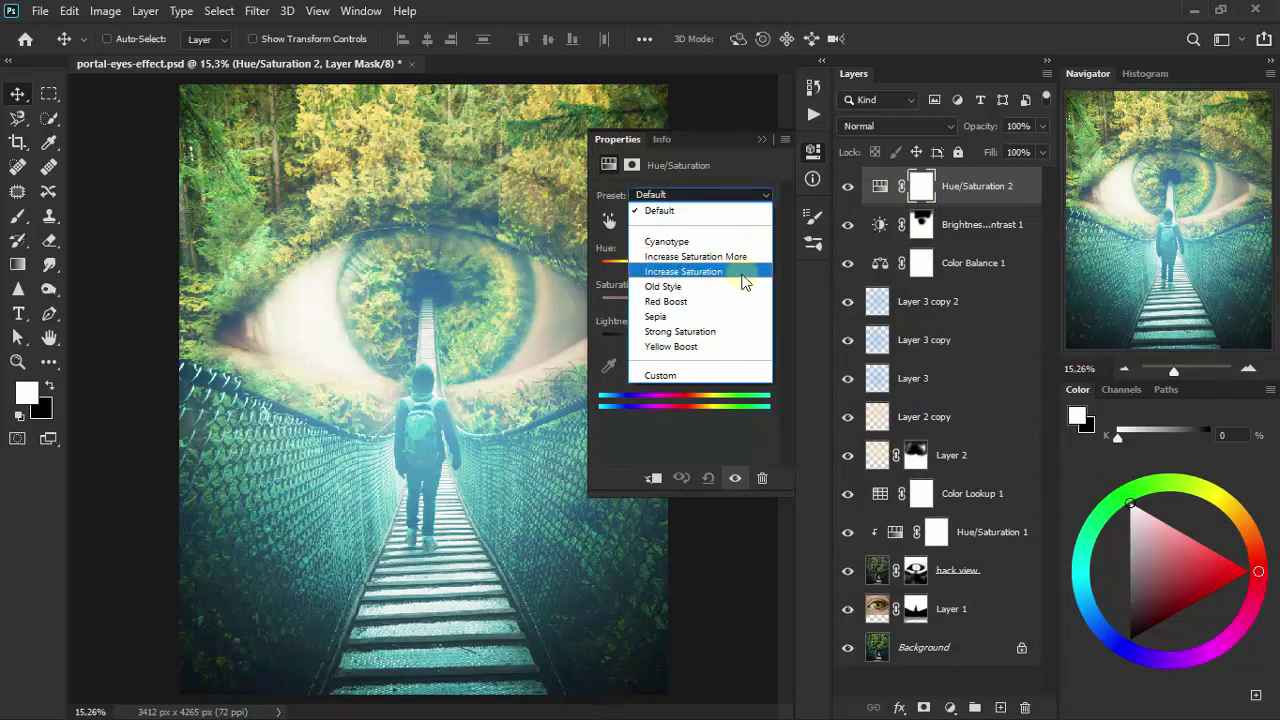
{"action": "left_click", "coordinate": [741, 277]}
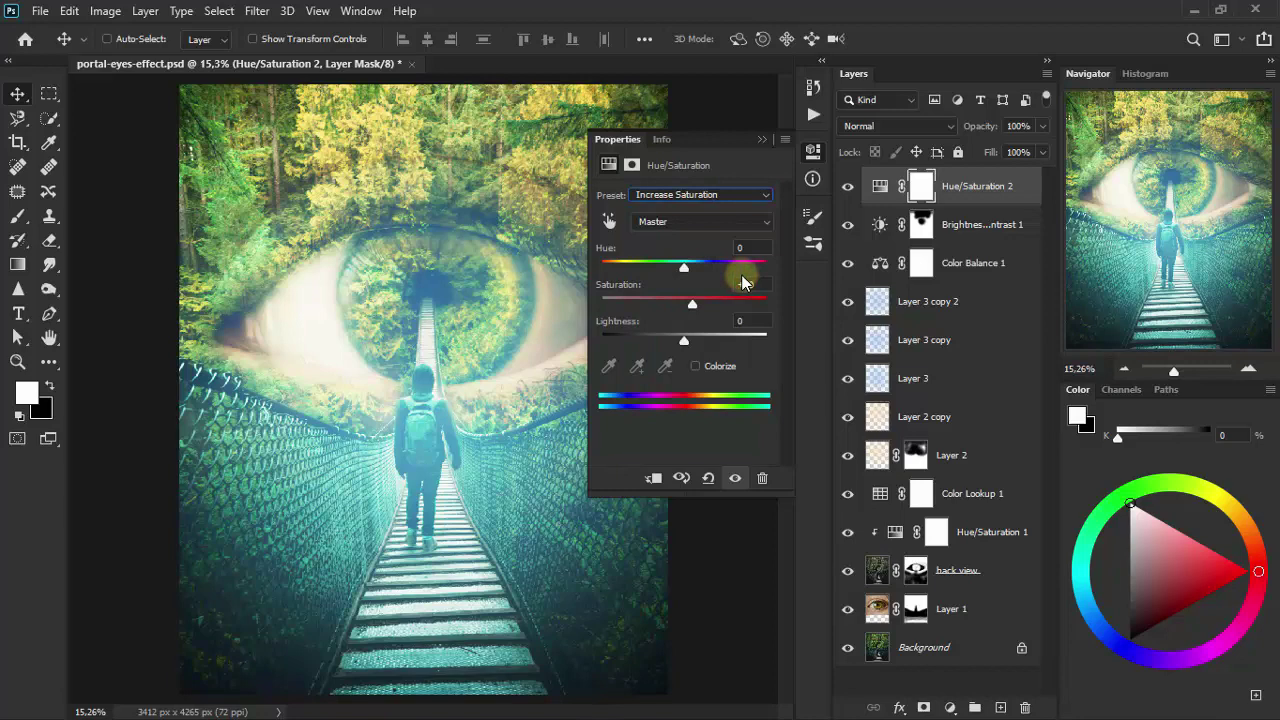
{"action": "left_click", "coordinate": [763, 141]}
{"action": "left_click", "coordinate": [849, 188]}
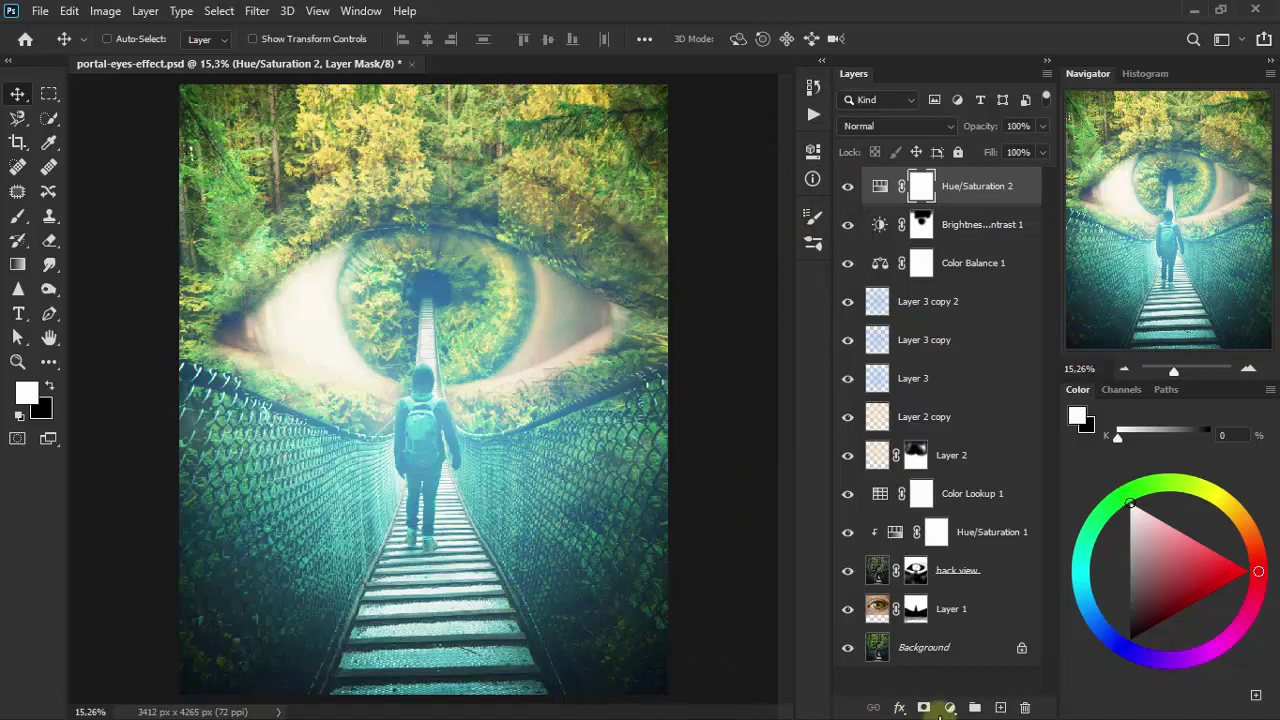
Add a Color Lookup layer loading LateSunset.3DL, blended in Luminosity mode.
{"action": "left_click", "coordinate": [945, 708]}
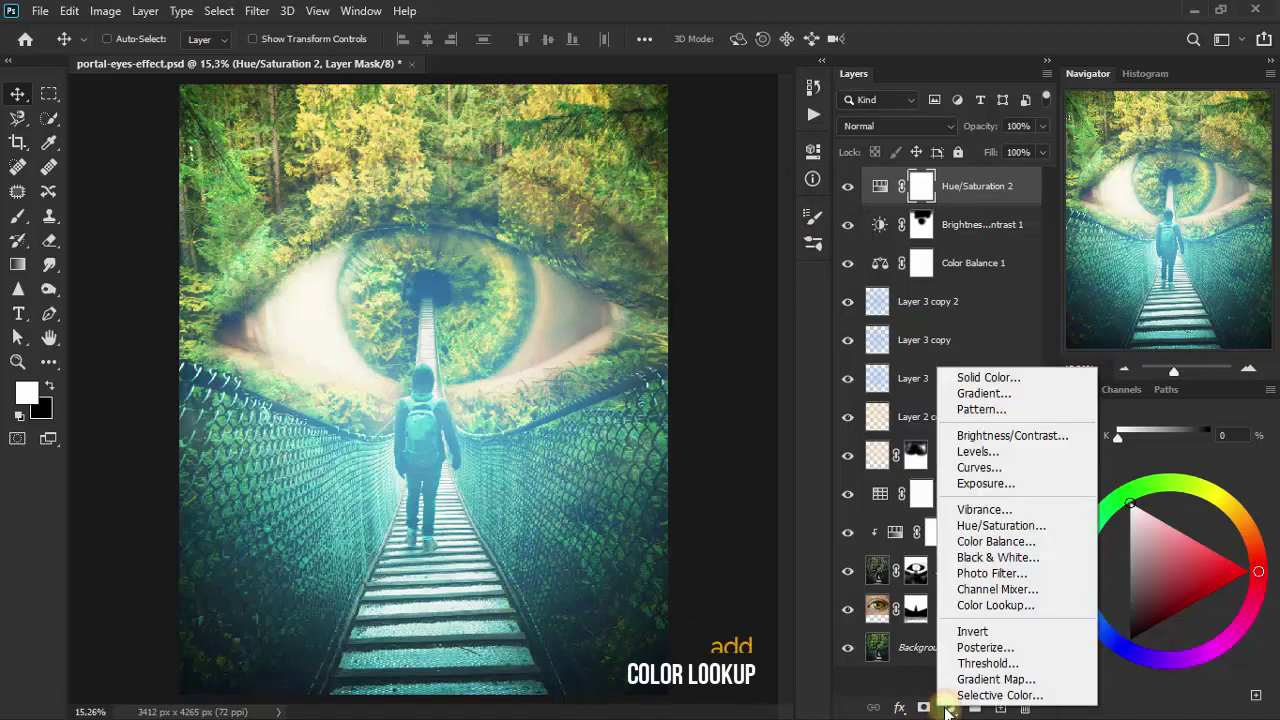
{"action": "left_click", "coordinate": [1043, 607]}
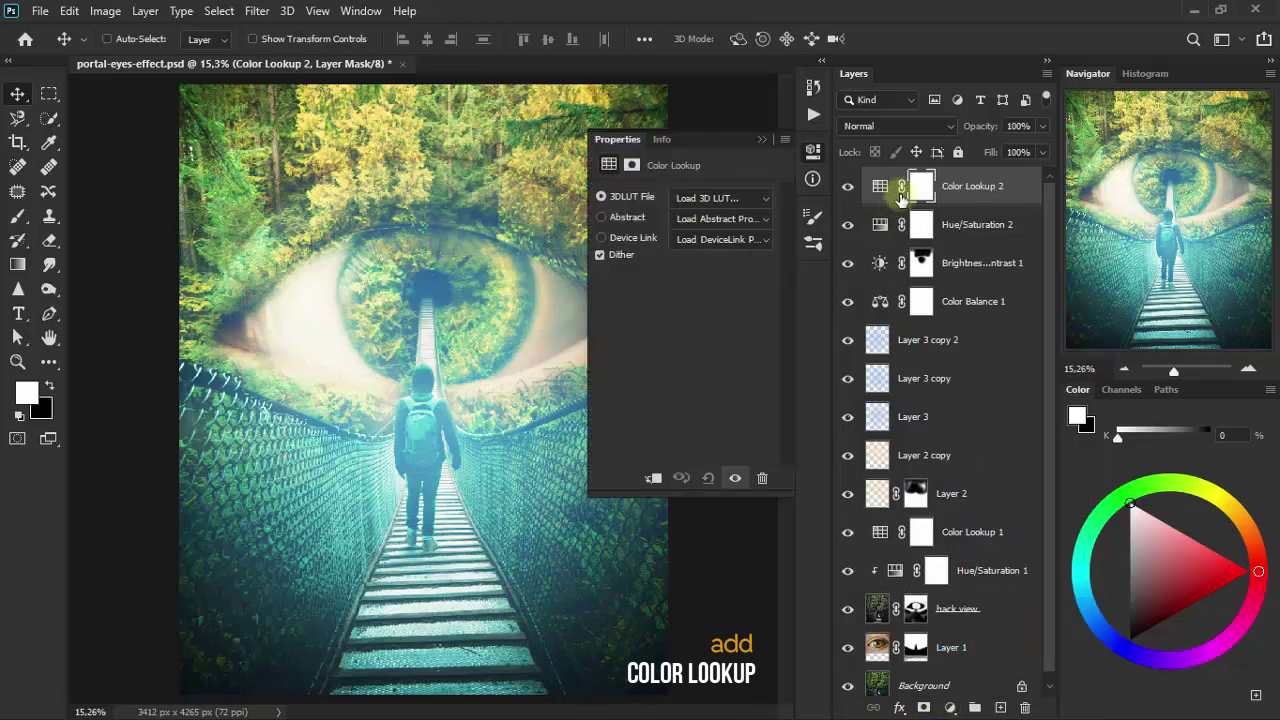
{"action": "left_click", "coordinate": [740, 199]}
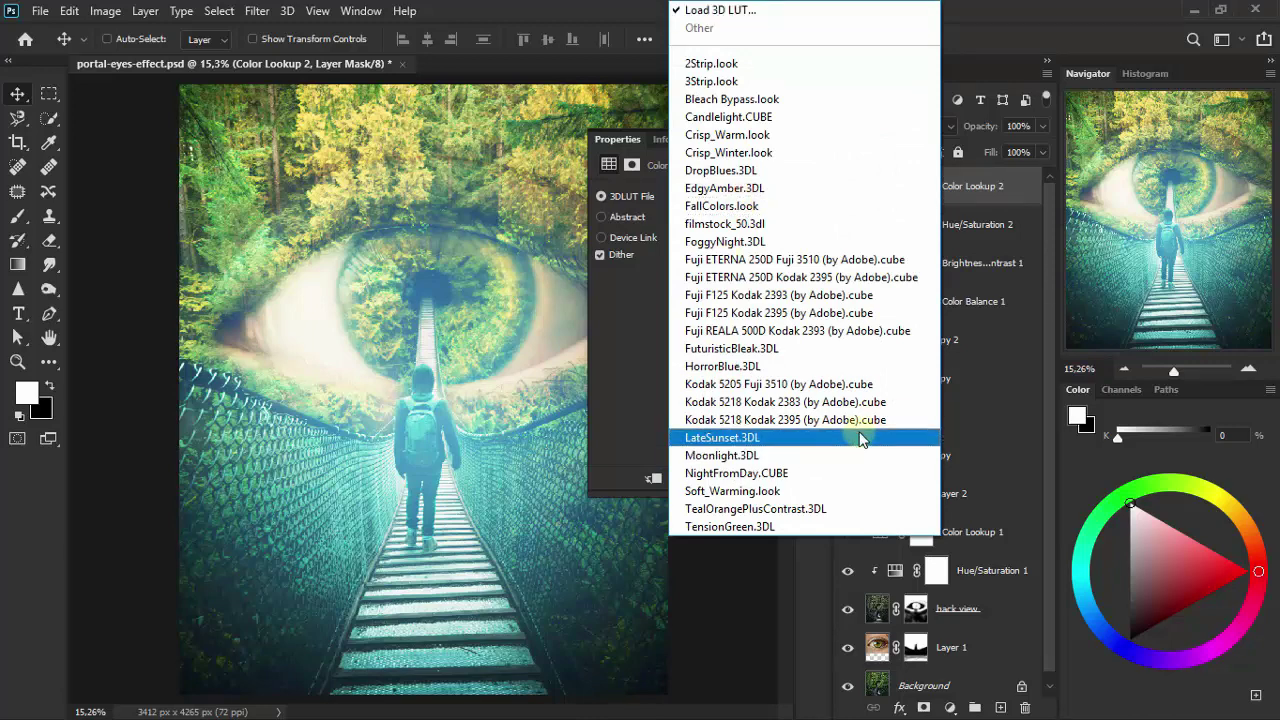
{"action": "left_click", "coordinate": [858, 437]}
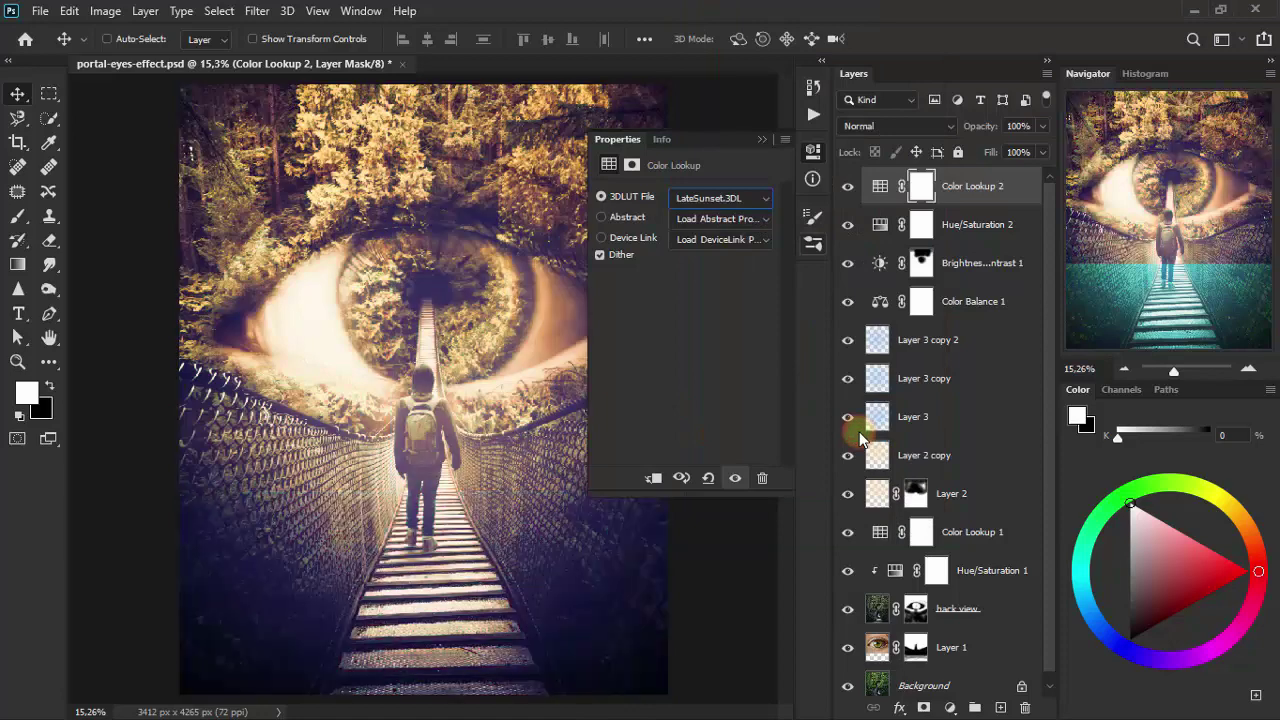
{"action": "left_click", "coordinate": [763, 140]}
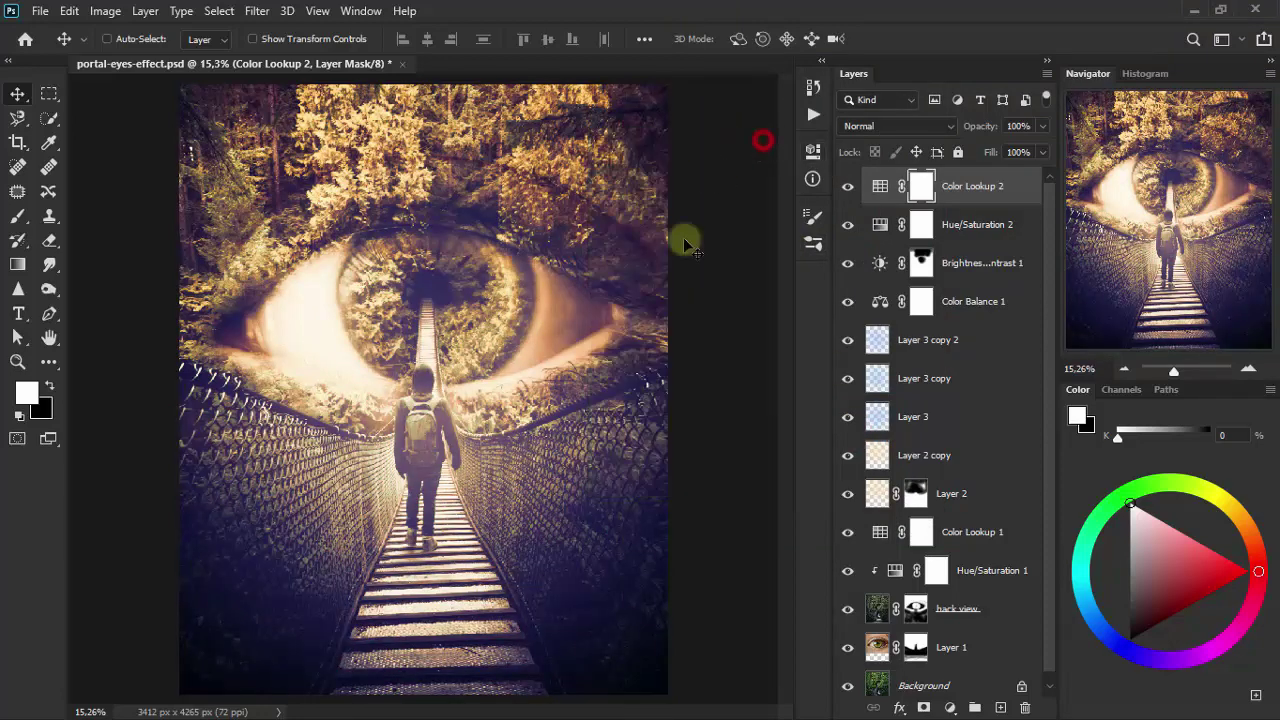
{"action": "left_click", "coordinate": [907, 126]}
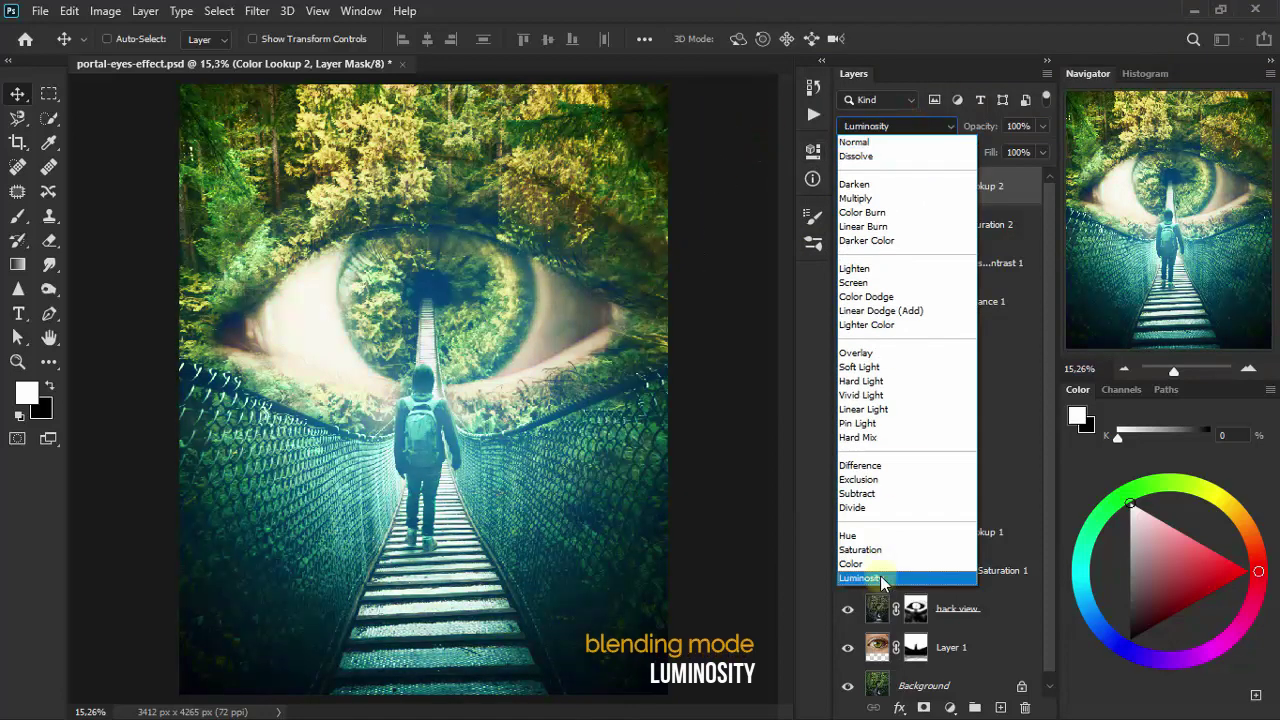
{"action": "left_click", "coordinate": [882, 580]}
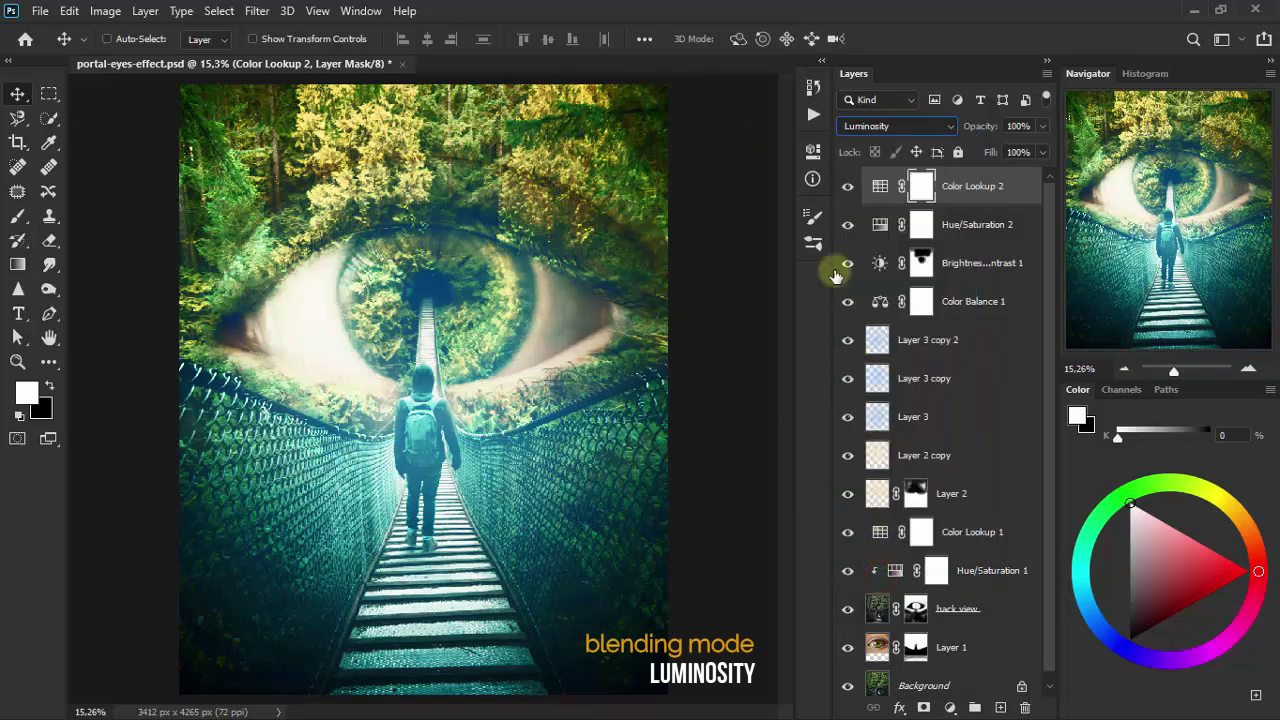
{"action": "left_click", "coordinate": [742, 676]}
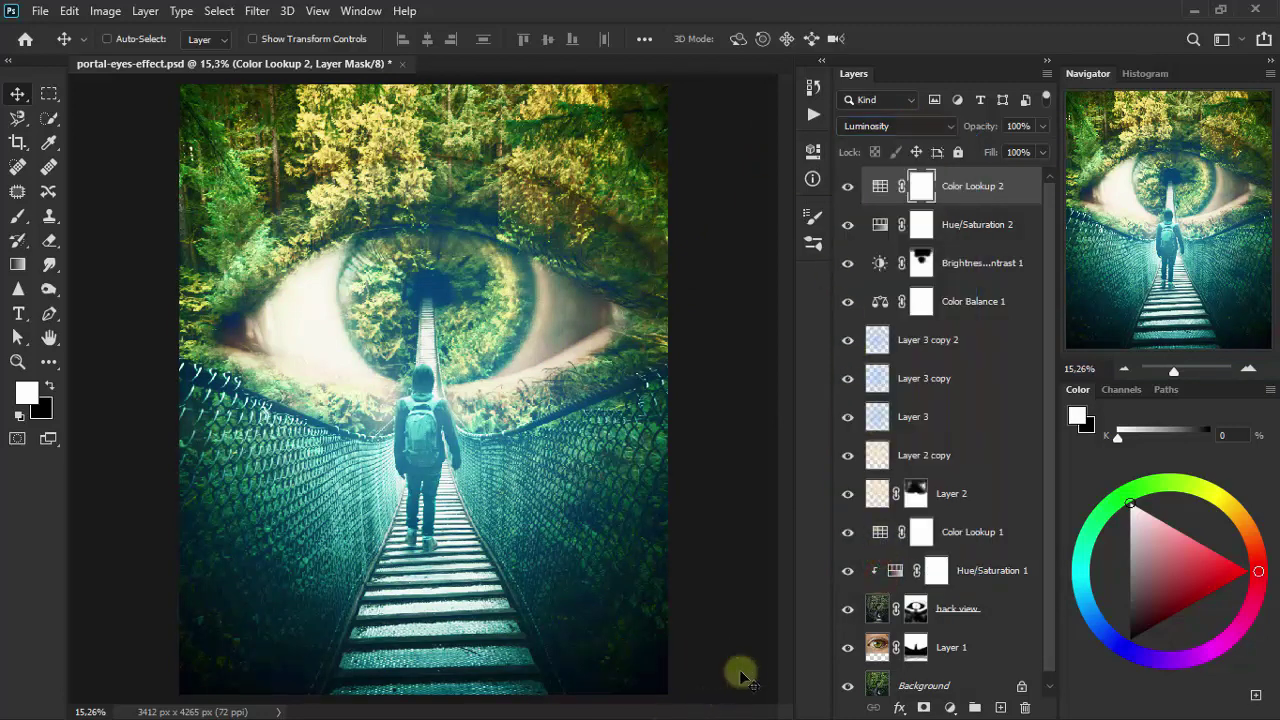
Add an Exposure layer with exposure +0,30, offset +0,0114 and gamma 0,75.
{"action": "left_click", "coordinate": [949, 708]}
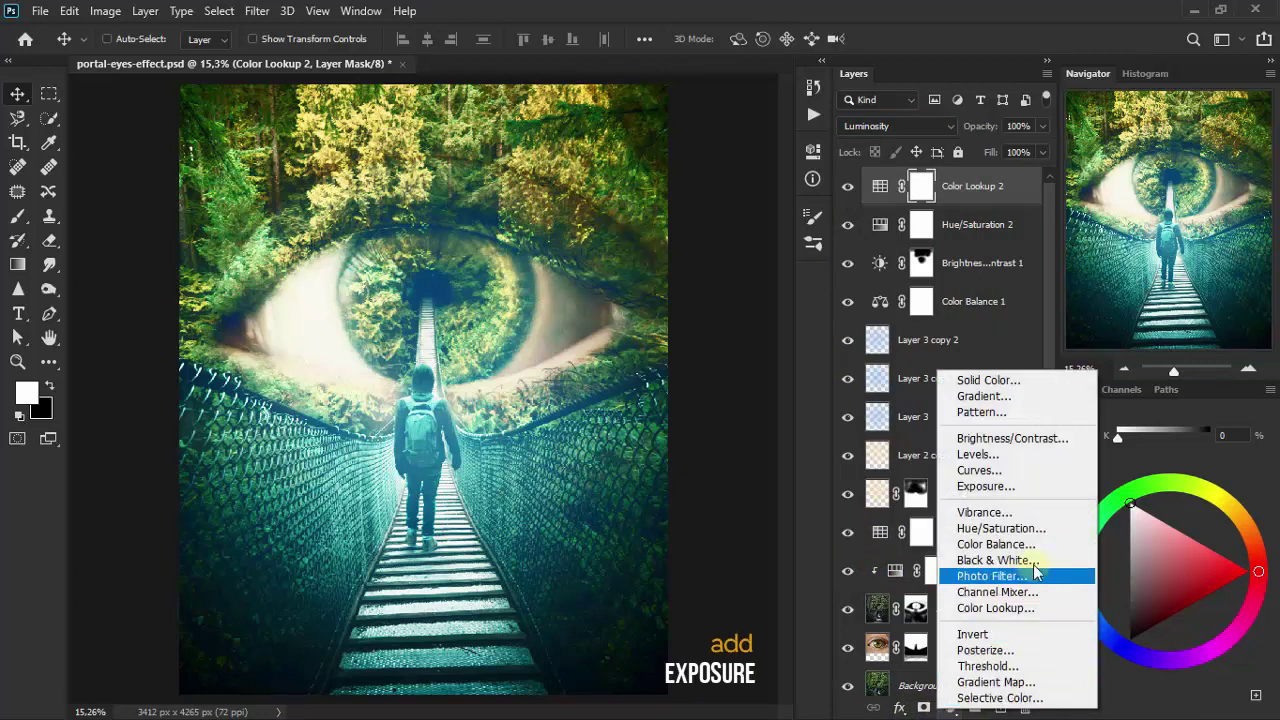
{"action": "left_click", "coordinate": [1043, 488]}
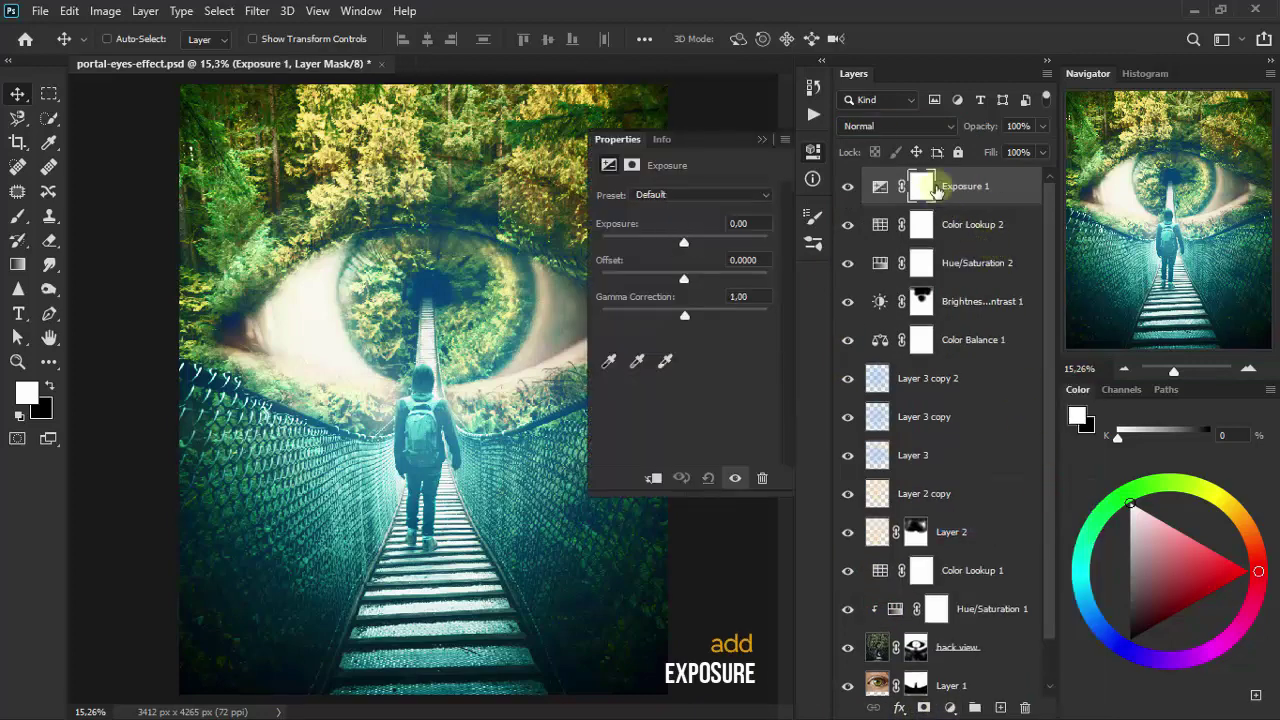
{"action": "left_click_drag", "start_coordinate": [685, 242], "coordinate": [689, 278]}
{"action": "left_click", "coordinate": [750, 259]}
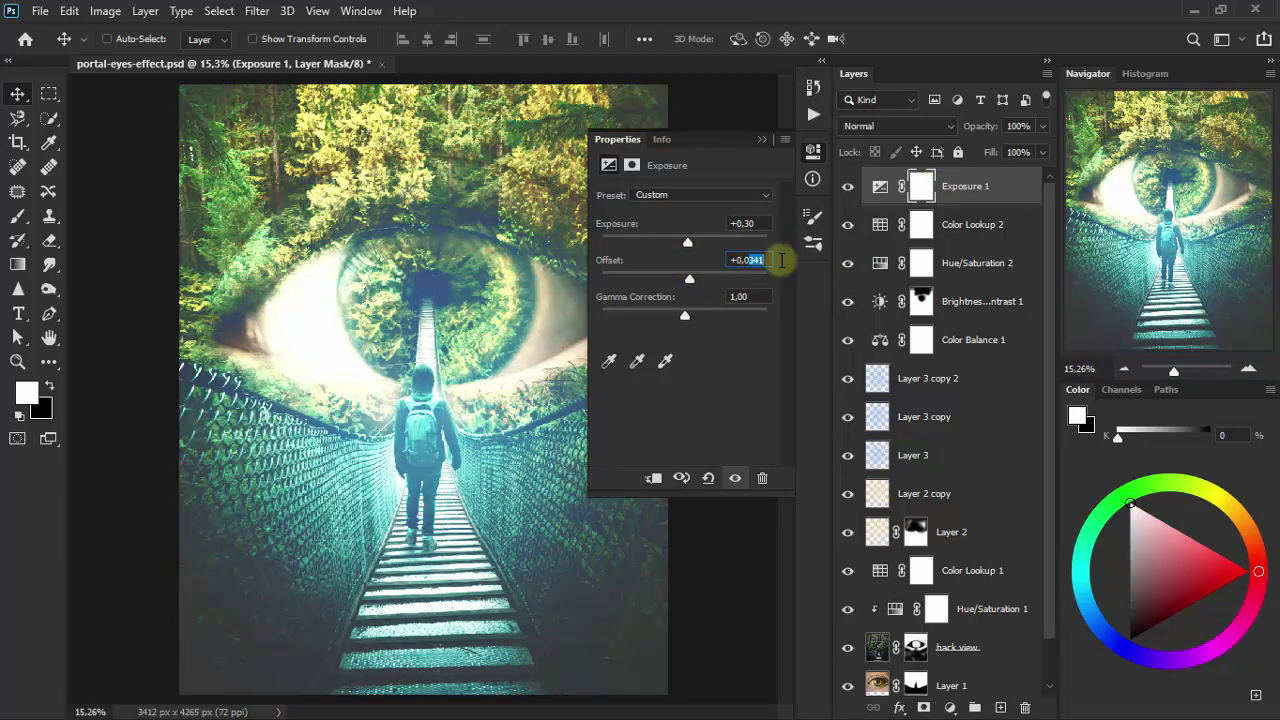
{"action": "scroll", "coordinate": [781, 260], "scroll_direction": "down", "scroll_amount": 2}
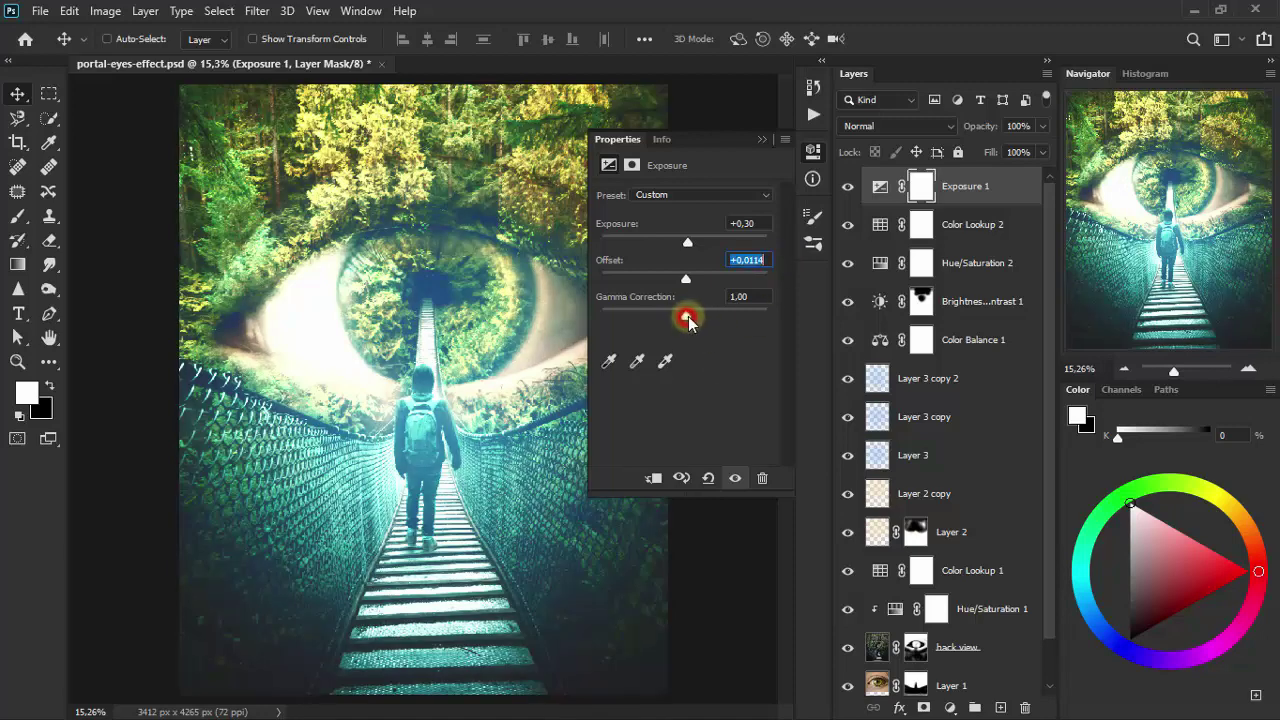
{"action": "left_click_drag", "start_coordinate": [689, 321], "coordinate": [691, 318]}
{"action": "left_click", "coordinate": [755, 298]}
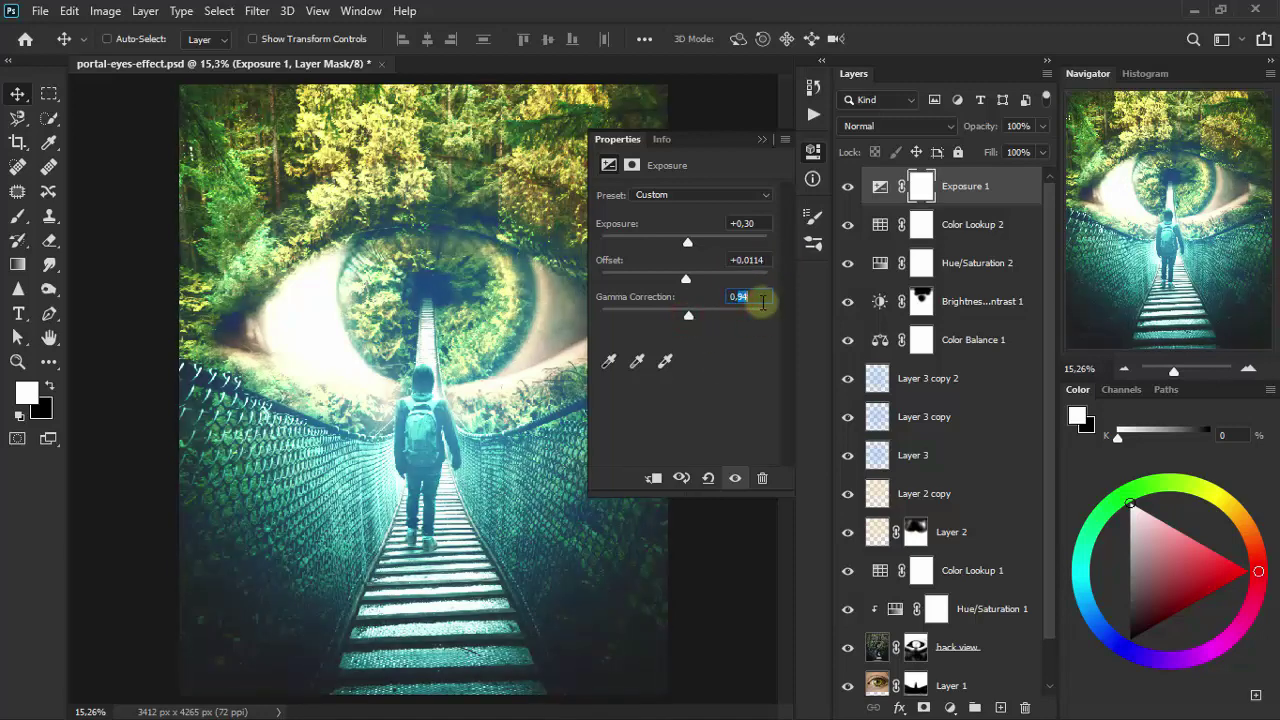
{"action": "type", "text": "0,75"}
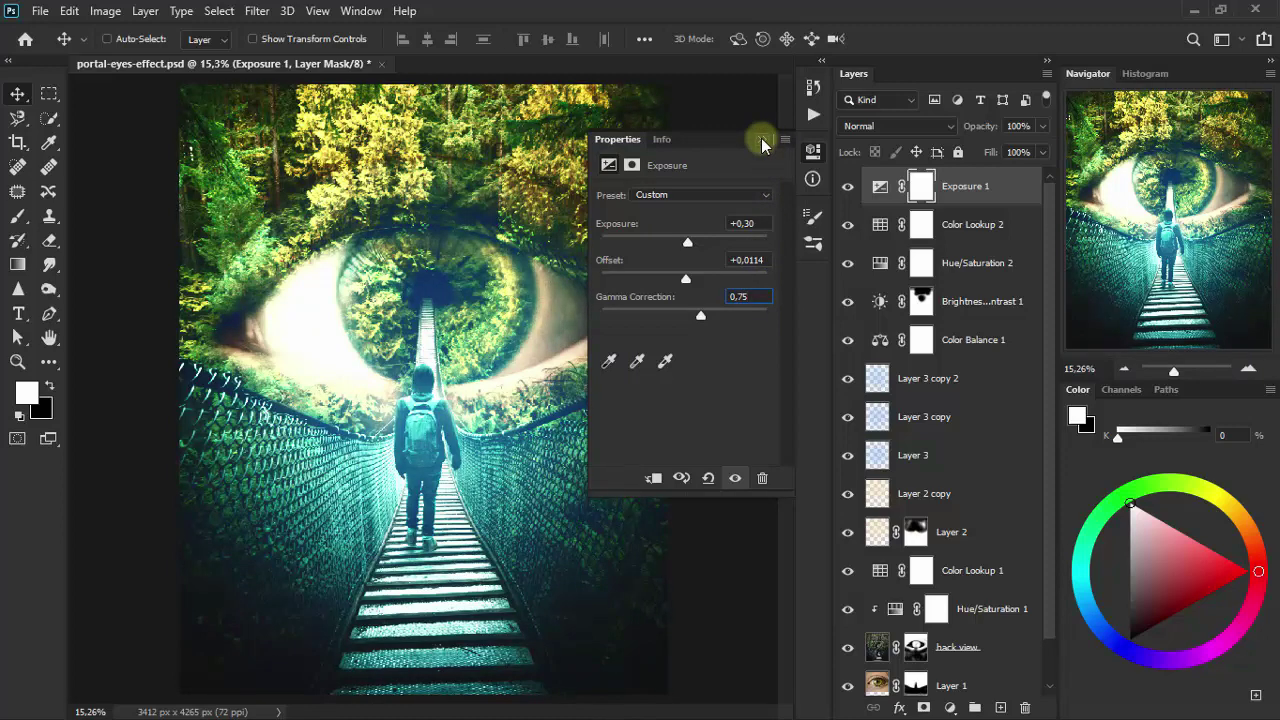
{"action": "left_click", "coordinate": [763, 140]}
{"action": "left_click", "coordinate": [846, 188]}
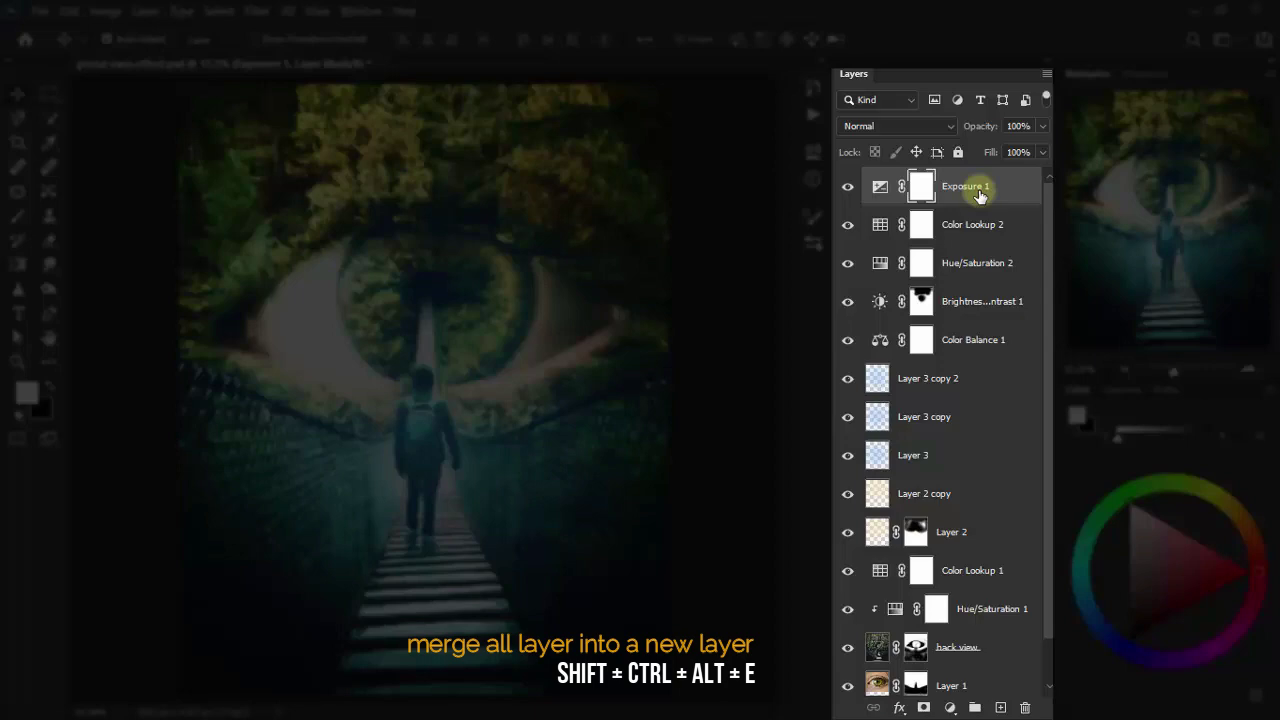
Stamp all visible layers into Layer 4 and apply Smart Blur with radius 2,9 and threshold 8,1.
{"action": "key", "text": "ctrl+shift+alt+e"}
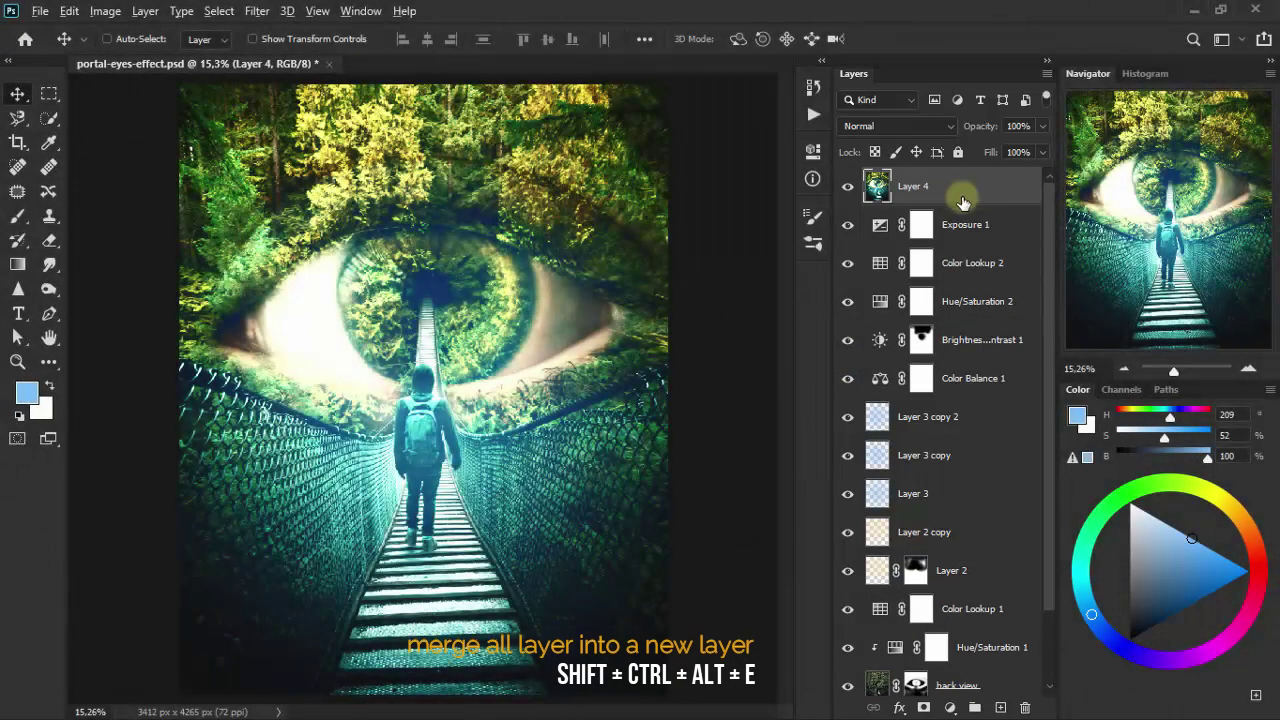
{"action": "left_click", "coordinate": [257, 11]}
{"action": "mouse_move", "coordinate": [268, 222]}
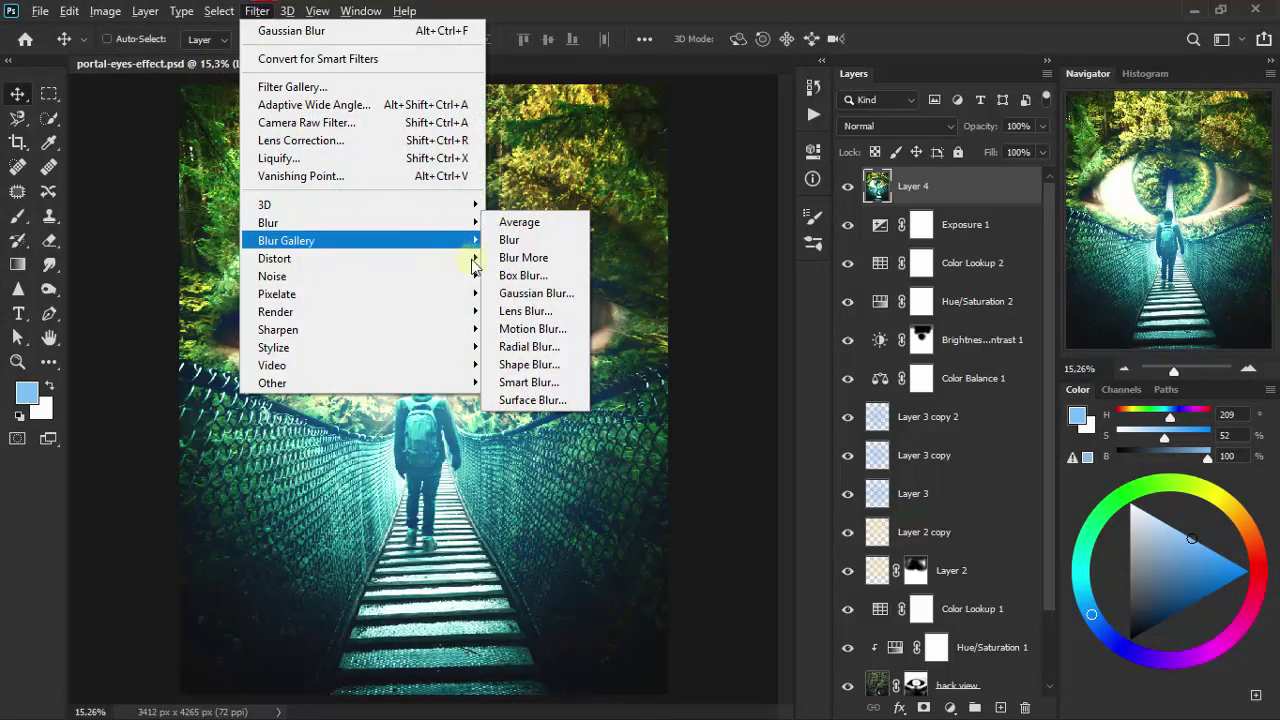
{"action": "left_click", "coordinate": [576, 384]}
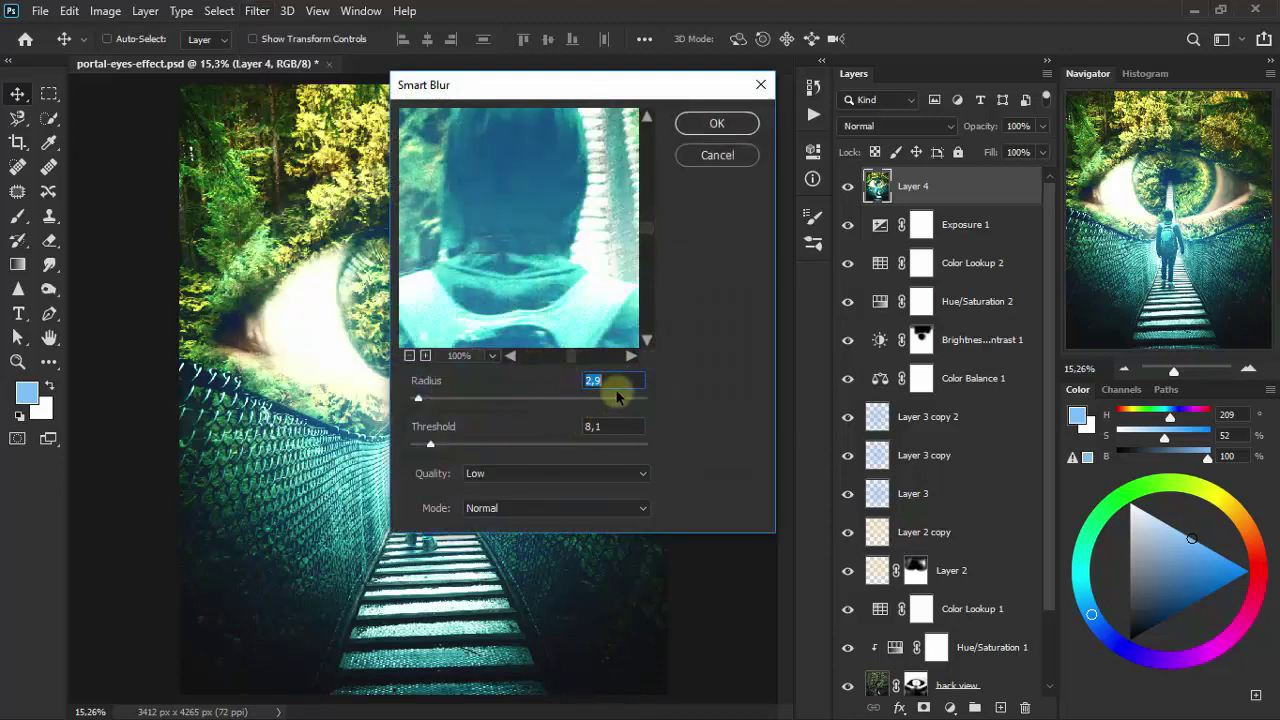
{"action": "left_click", "coordinate": [617, 383]}
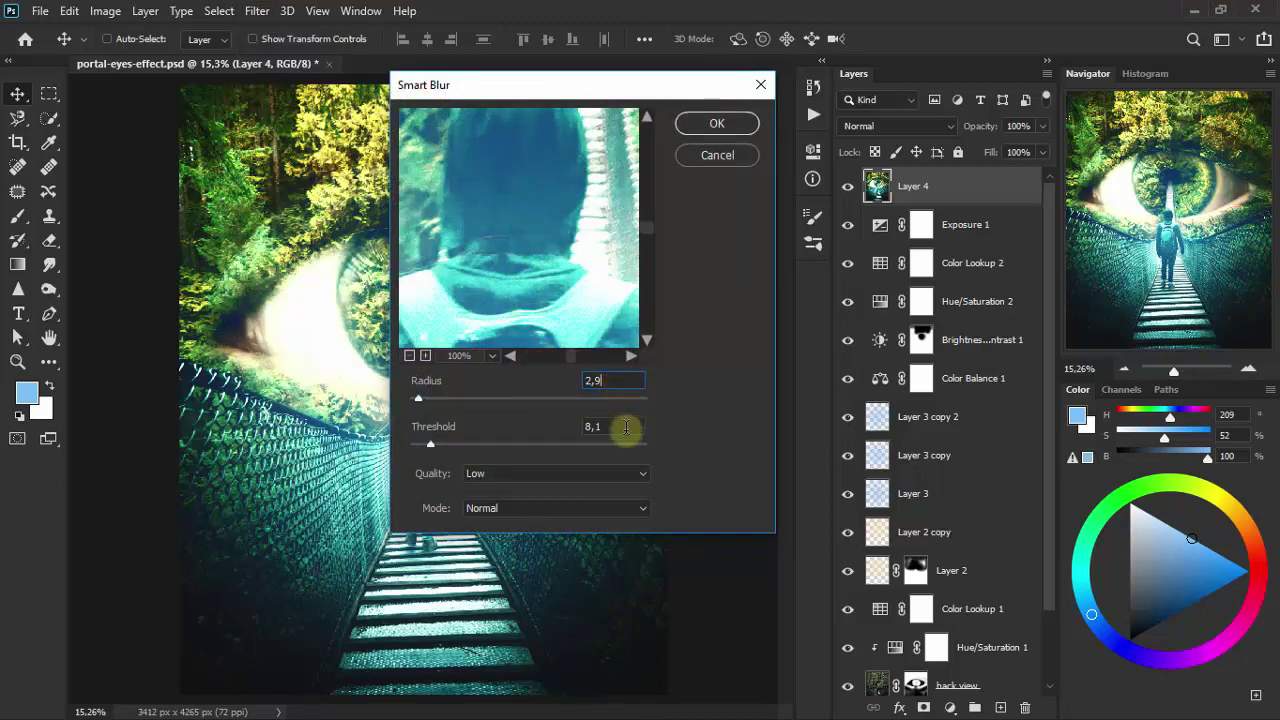
{"action": "left_click", "coordinate": [747, 125]}
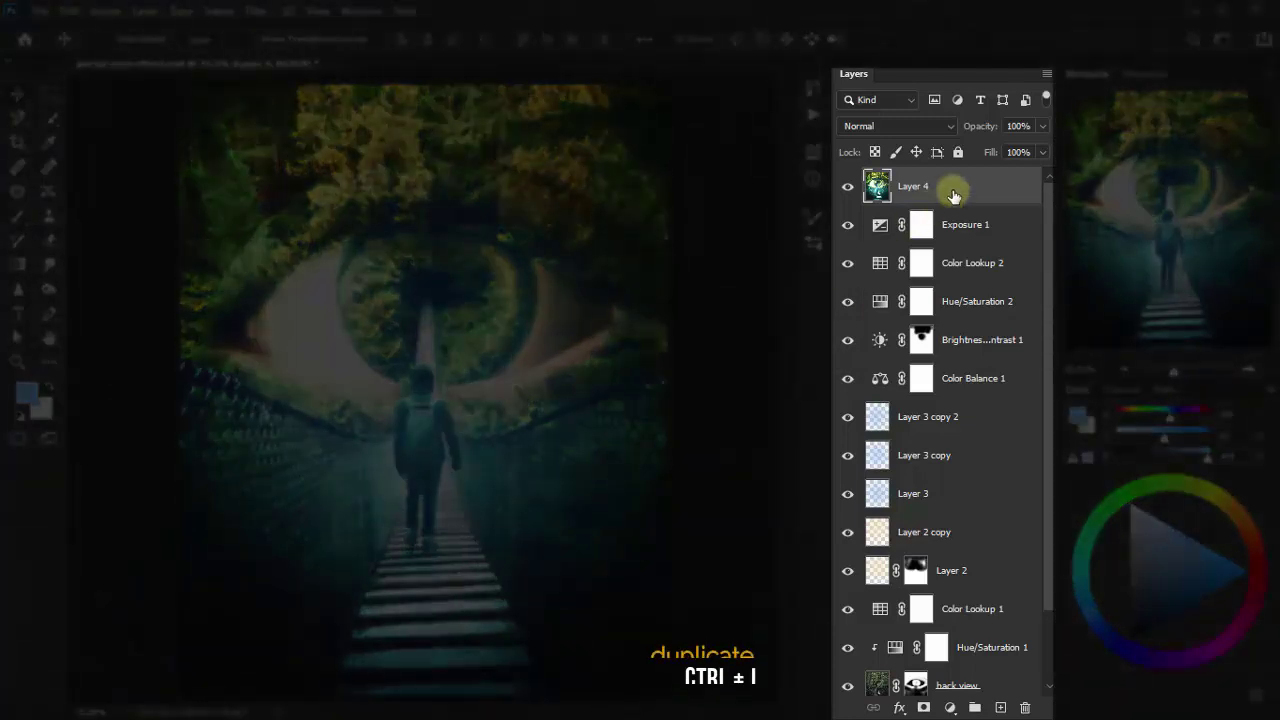
Duplicate Layer 4 and set the copy to Multiply at about 24% opacity.
{"action": "key", "text": "ctrl+j"}
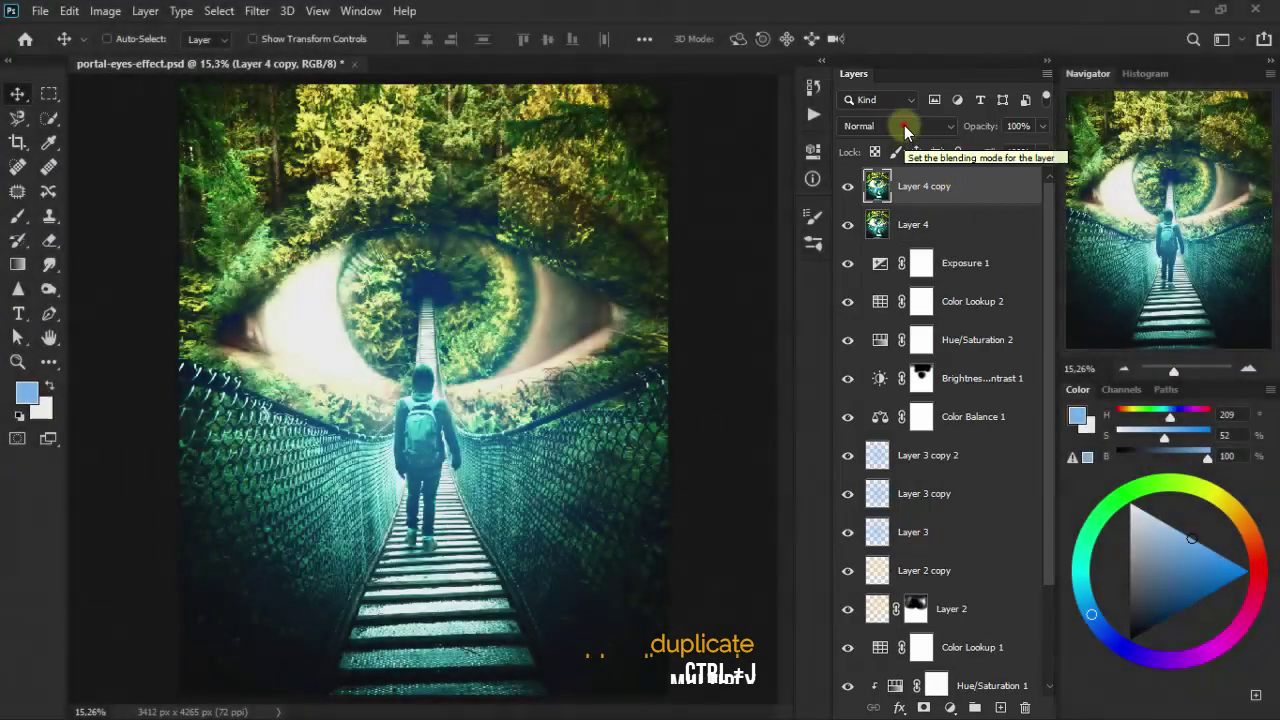
{"action": "left_click", "coordinate": [904, 125]}
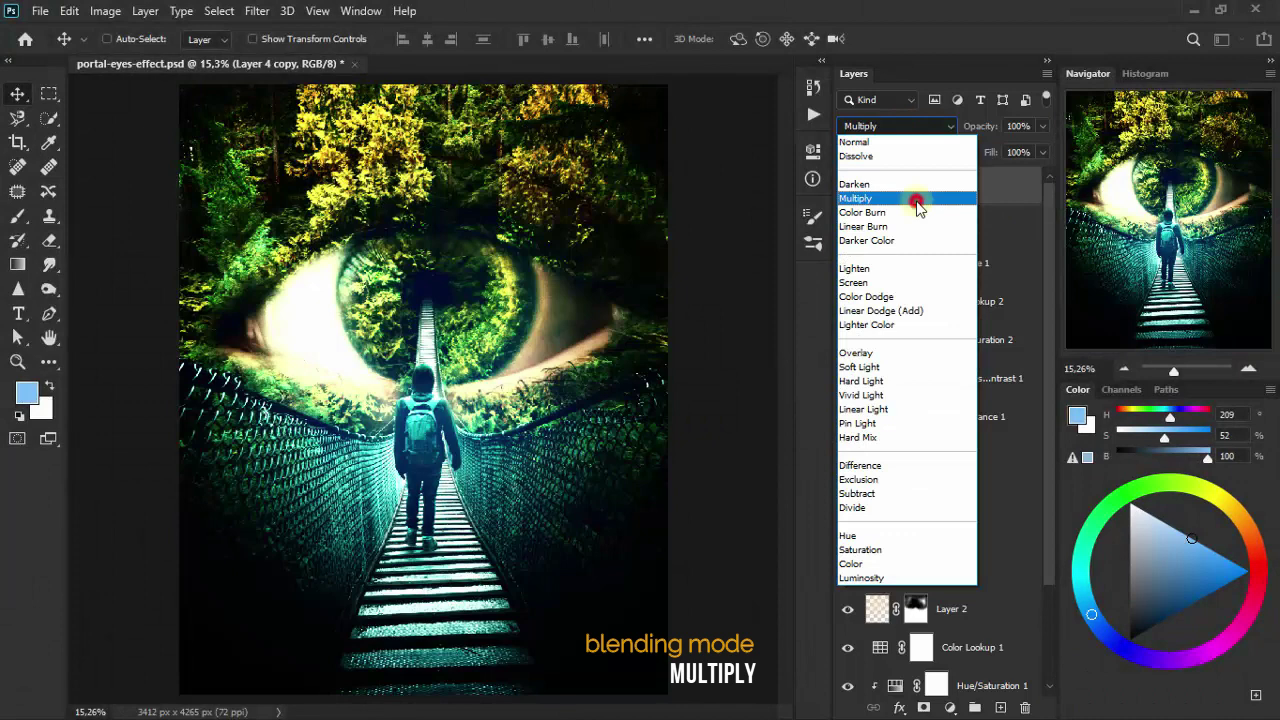
{"action": "left_click", "coordinate": [917, 203]}
{"action": "left_click", "coordinate": [1040, 126]}
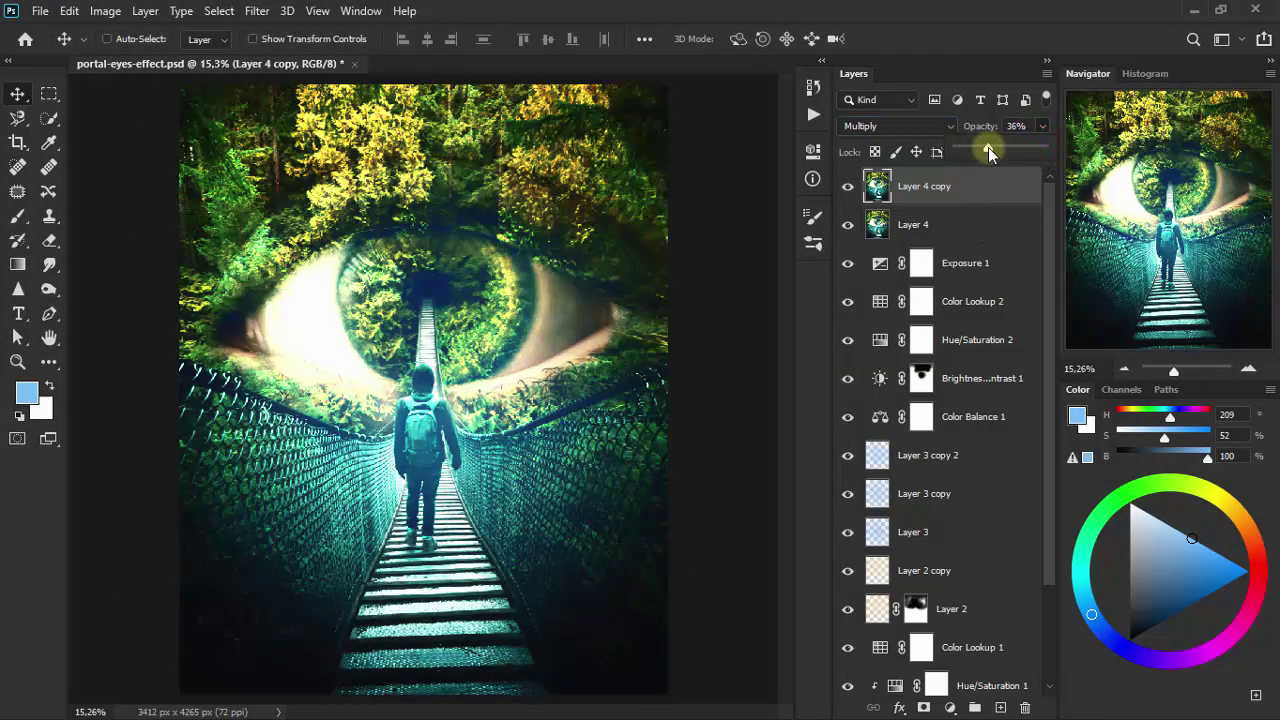
{"action": "left_click_drag", "start_coordinate": [988, 147], "coordinate": [978, 149]}
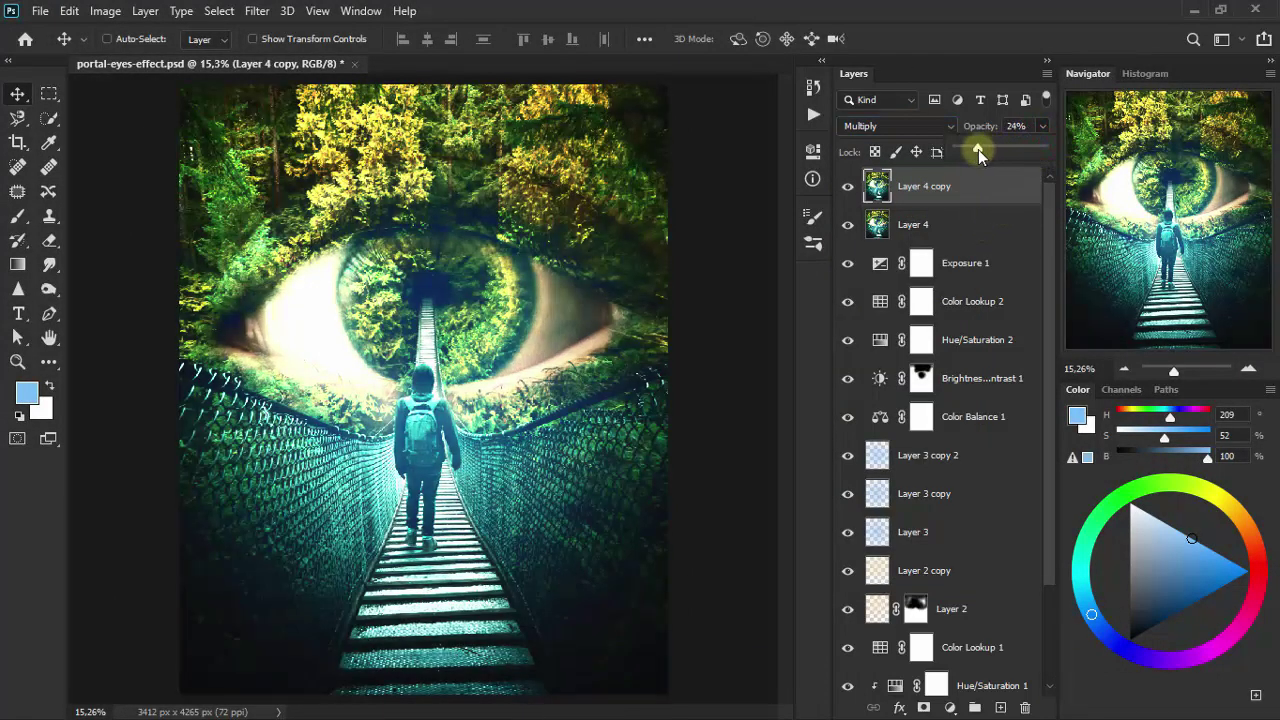
{"action": "left_click", "coordinate": [1016, 125]}
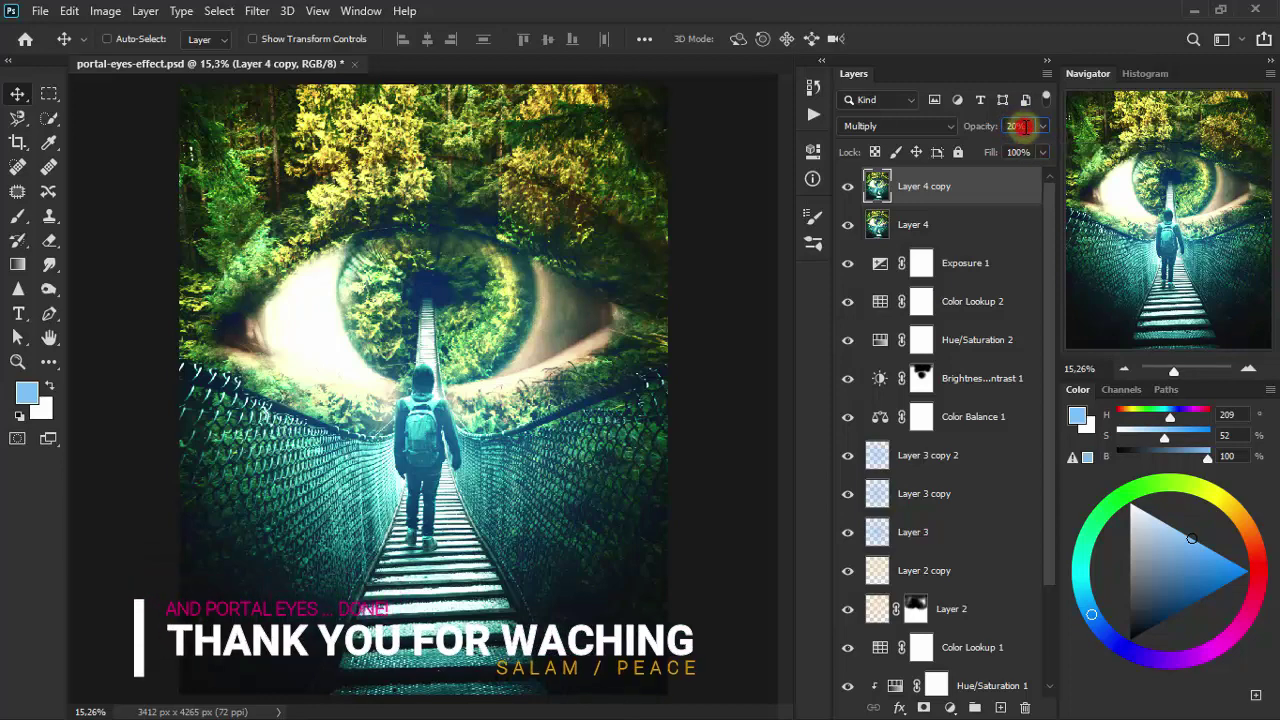
{"action": "left_click", "coordinate": [848, 187]}
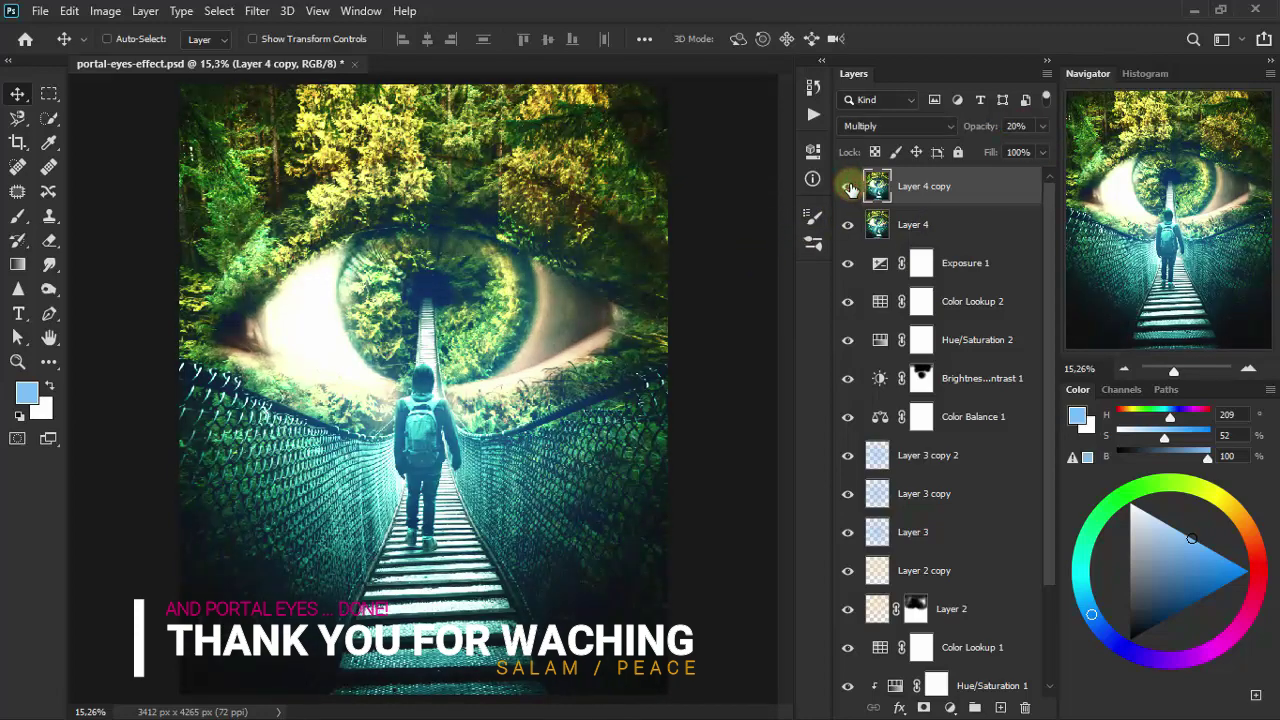